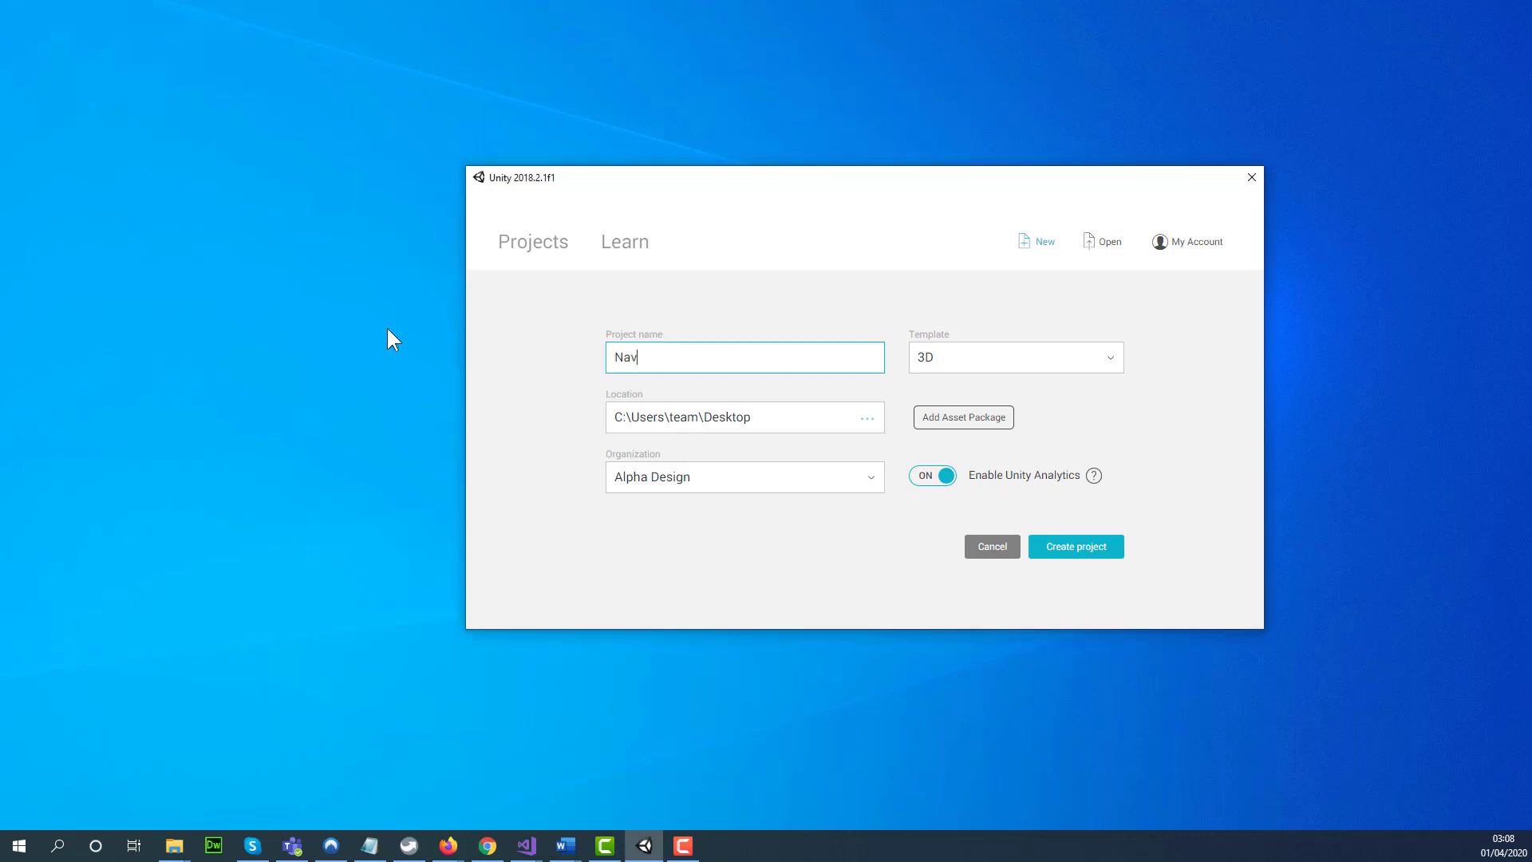
# Step: Name the new 3D project Navigation and create it in the Desktop location
pyautogui.write('igation')
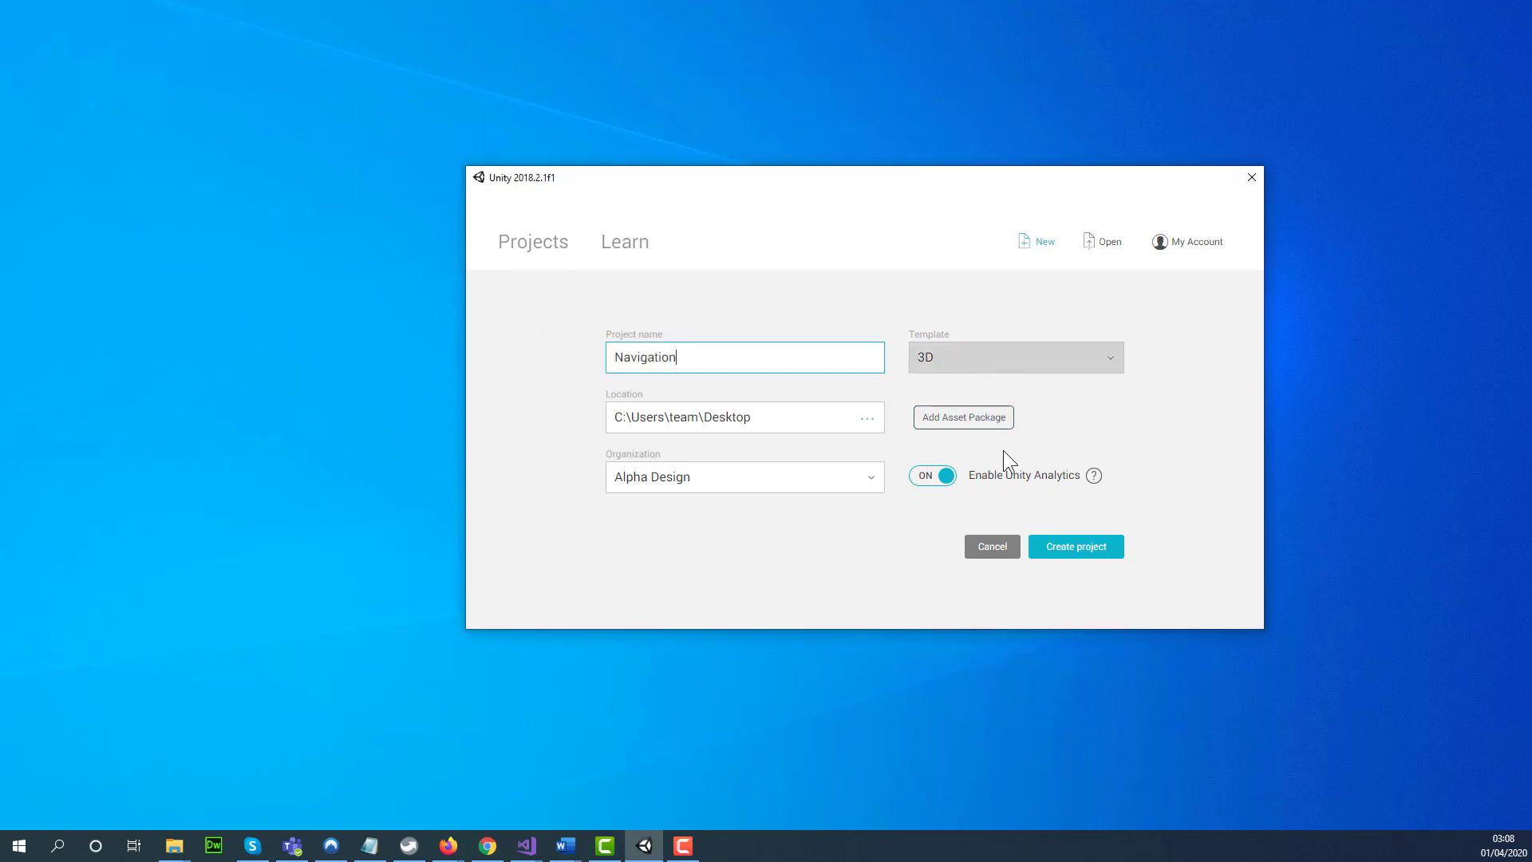
pyautogui.click(1060, 551)
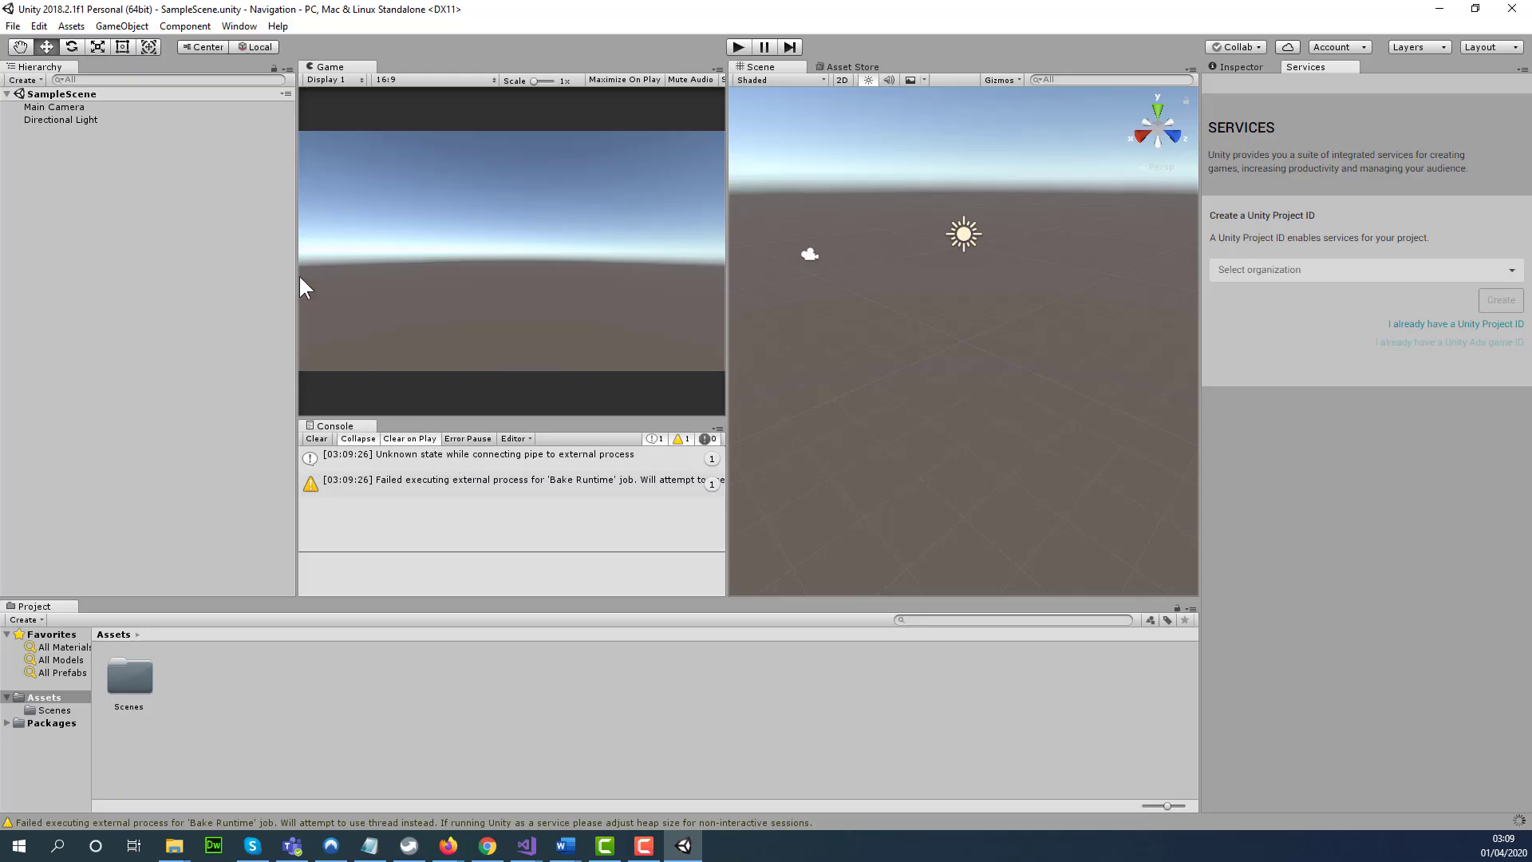
# Step: Add a UI Text object to SampleScene
pyautogui.rightClick(51, 151)
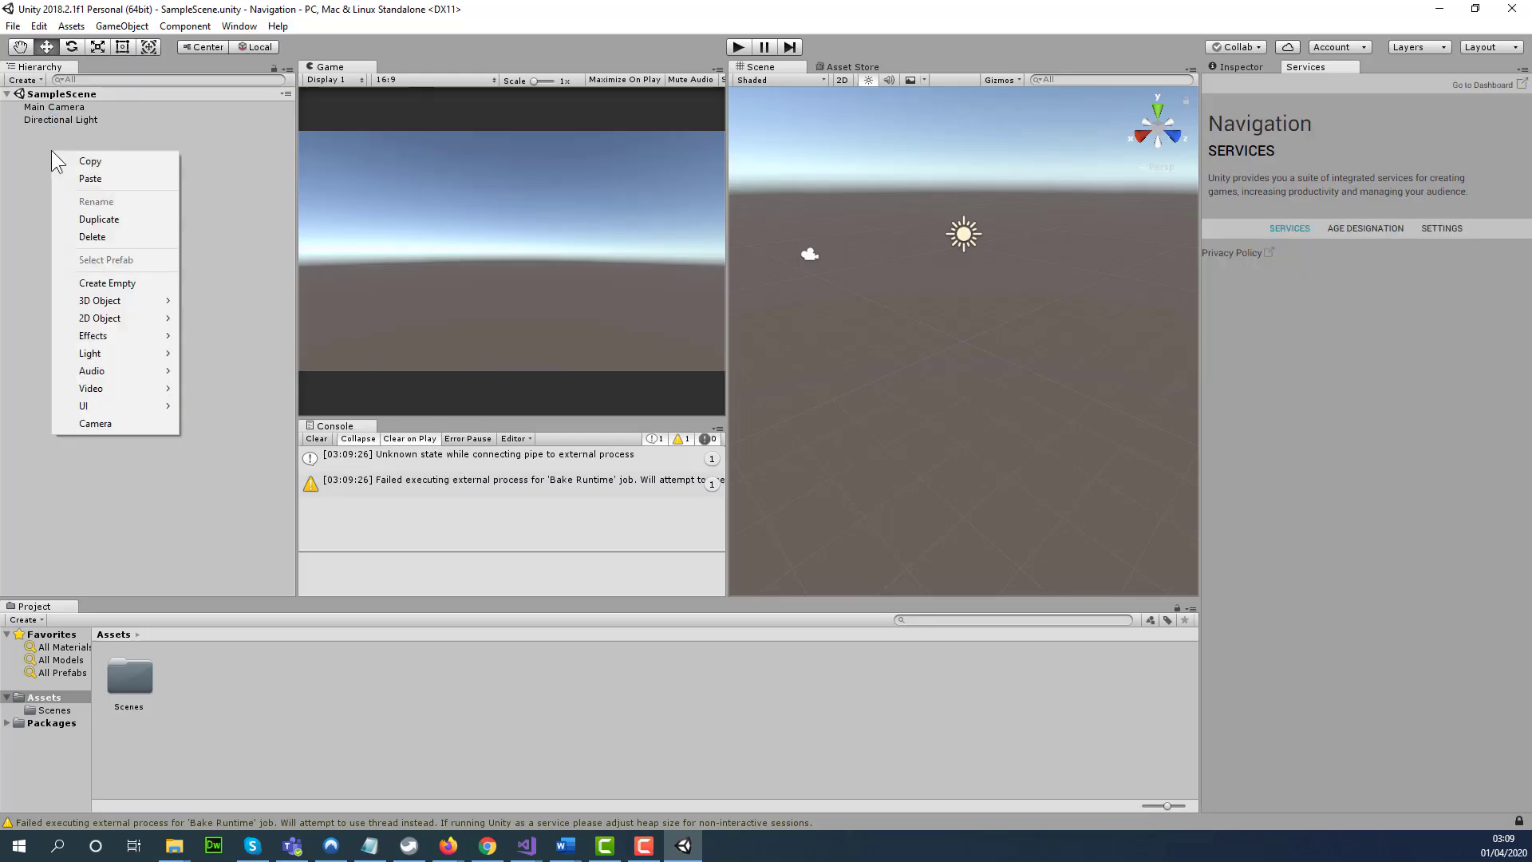
pyautogui.moveTo(90, 407)
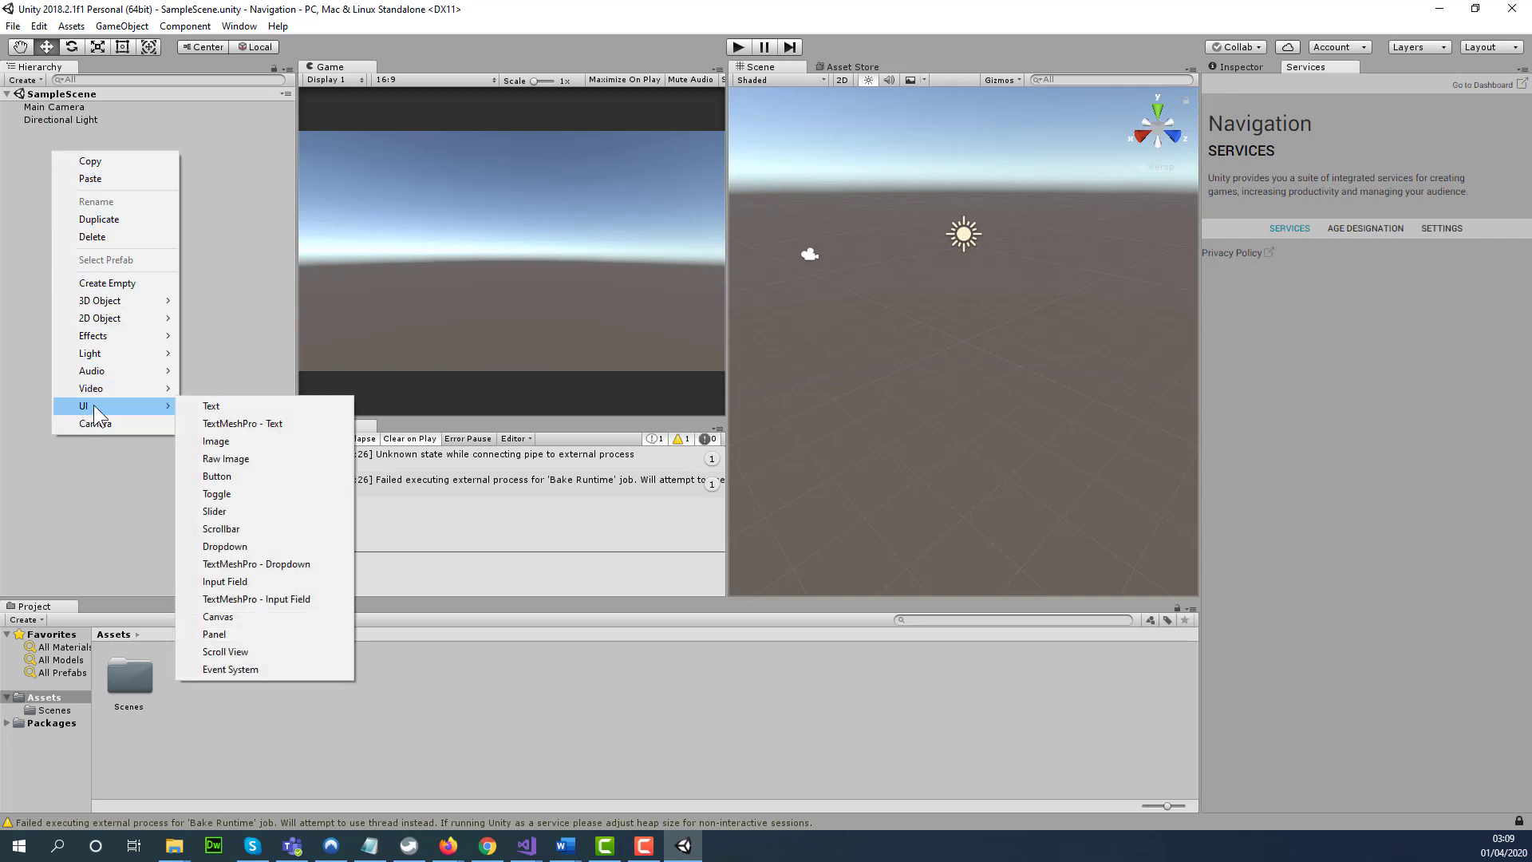
pyautogui.click(224, 405)
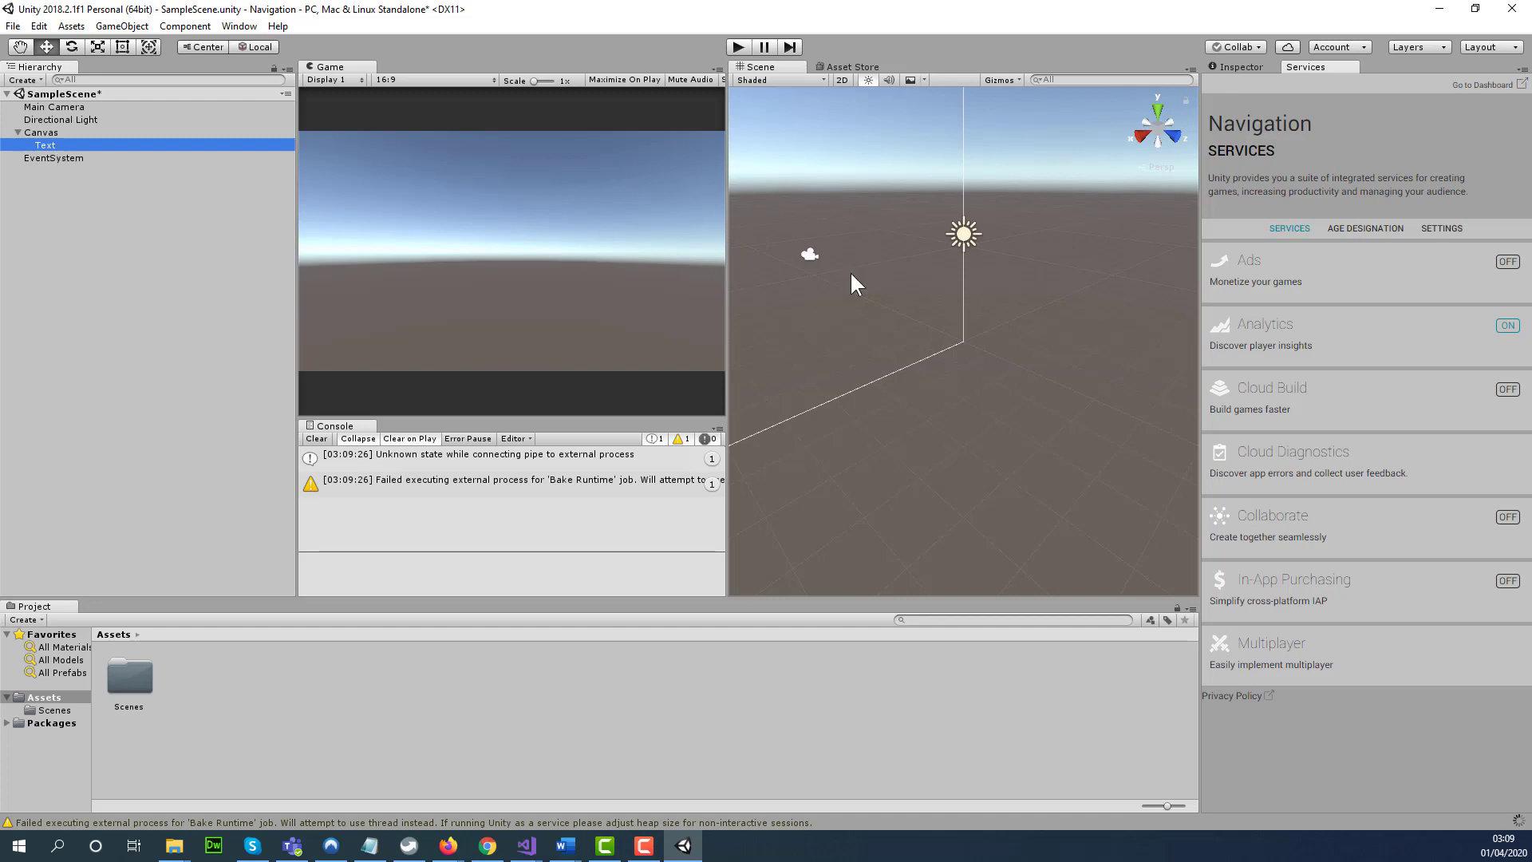
# Step: Replace the content of the Text object with "Main Menuf" in its Text component
pyautogui.click(65, 144)
pyautogui.click(1240, 67)
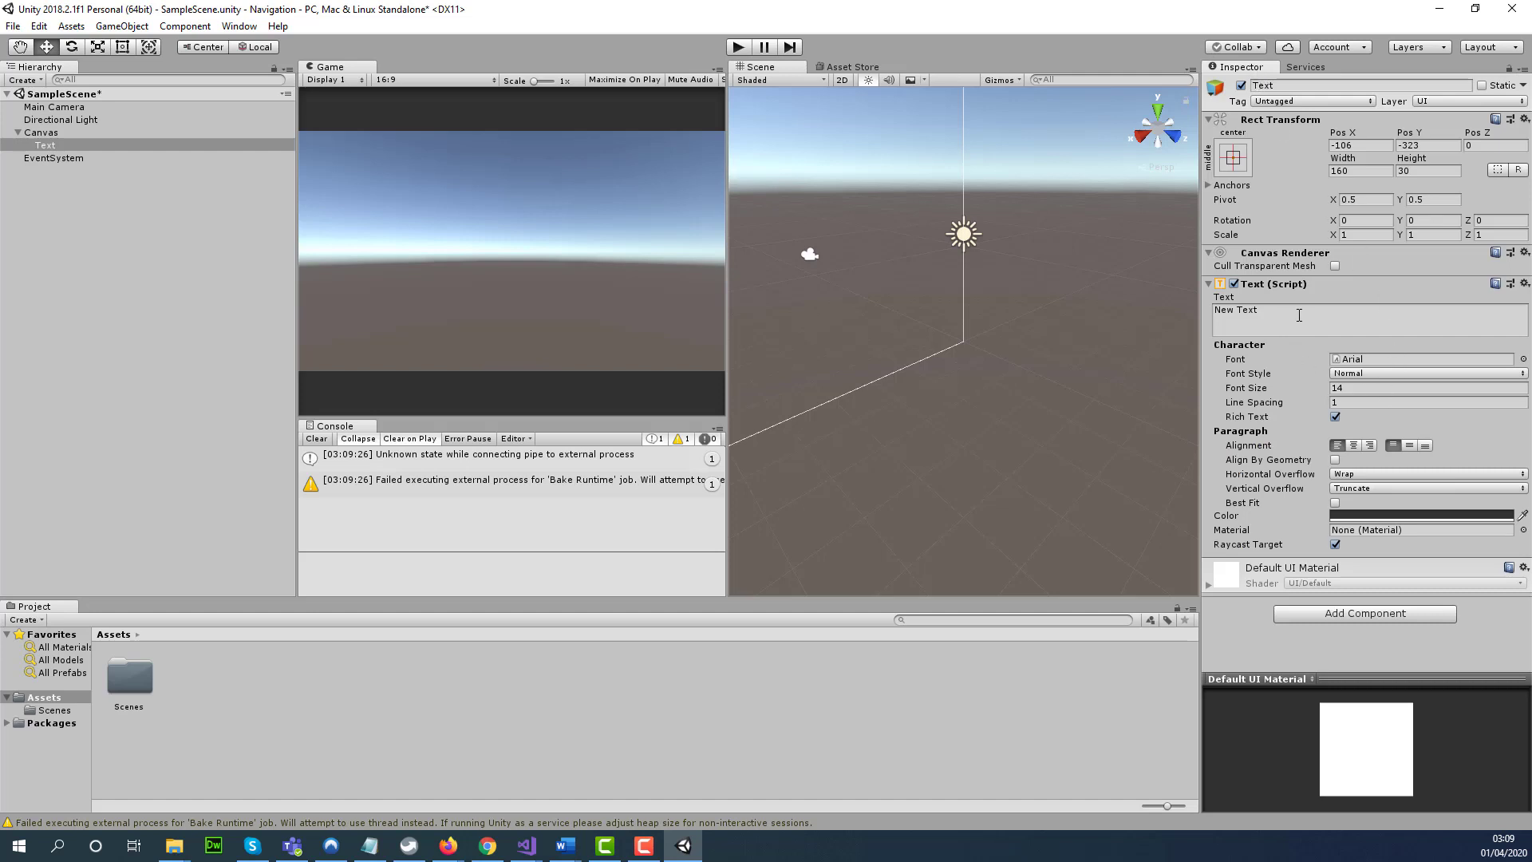
pyautogui.click(1235, 325)
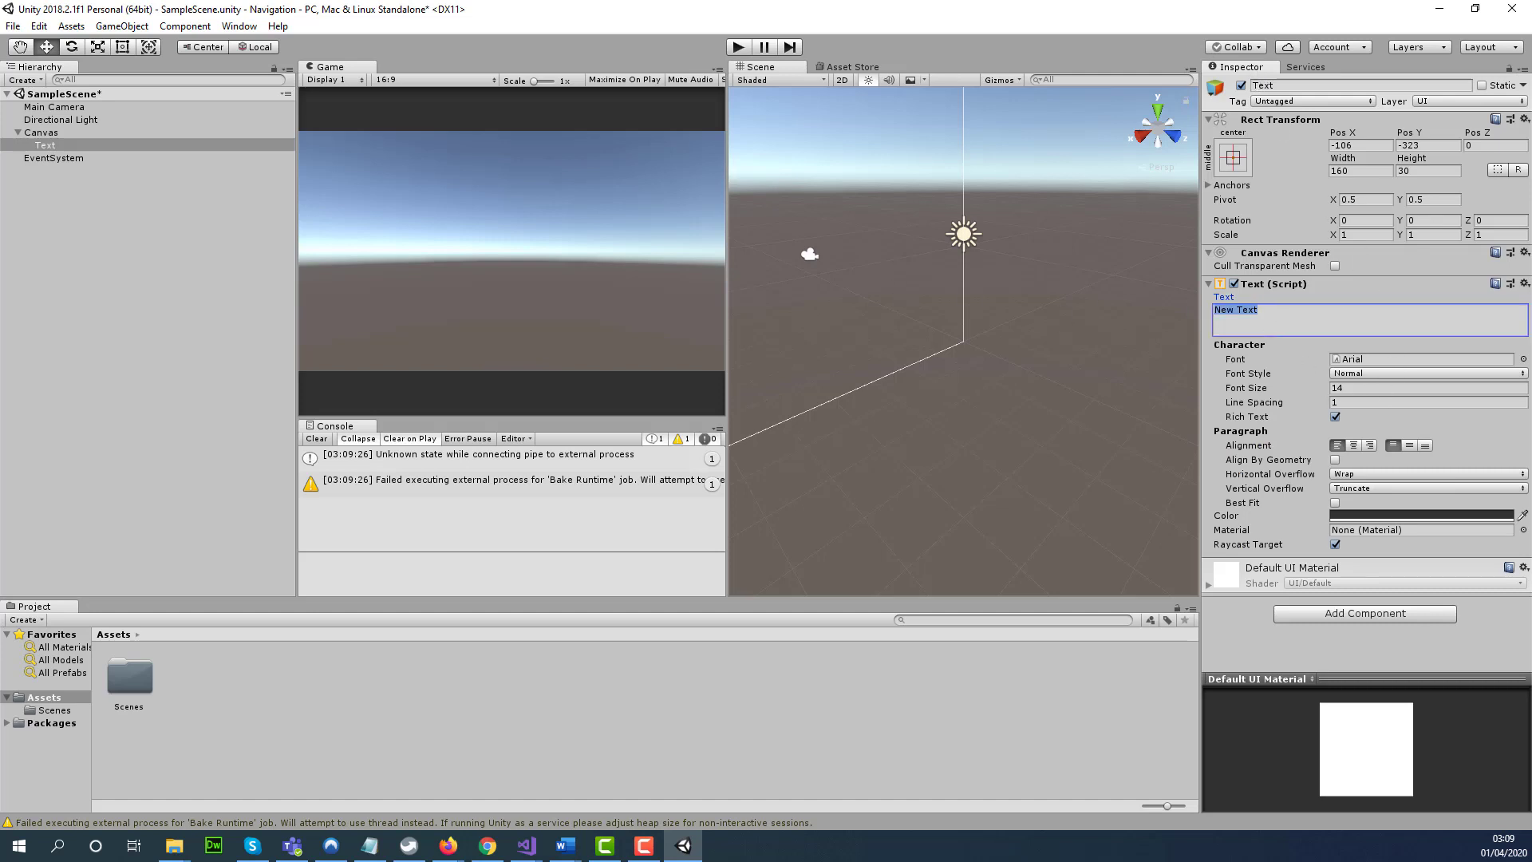
pyautogui.write('Main Menuf')
pyautogui.click(99, 158)
pyautogui.click(41, 145)
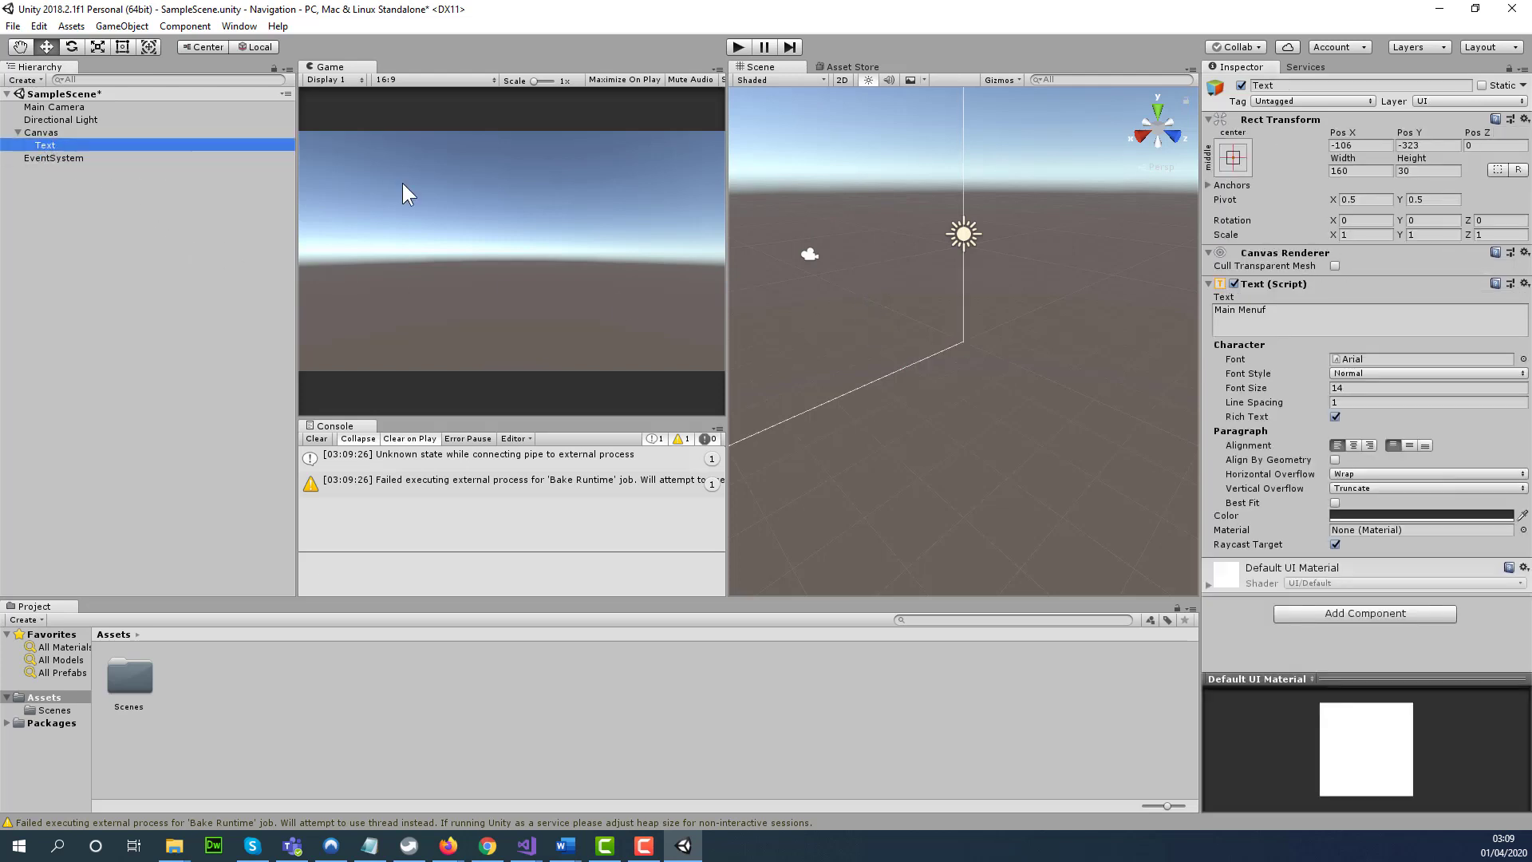
# Step: Move the heading text vertically up into the canvas area, to about Pos Y 81.5
pyautogui.click(940, 311)
pyautogui.press('f')
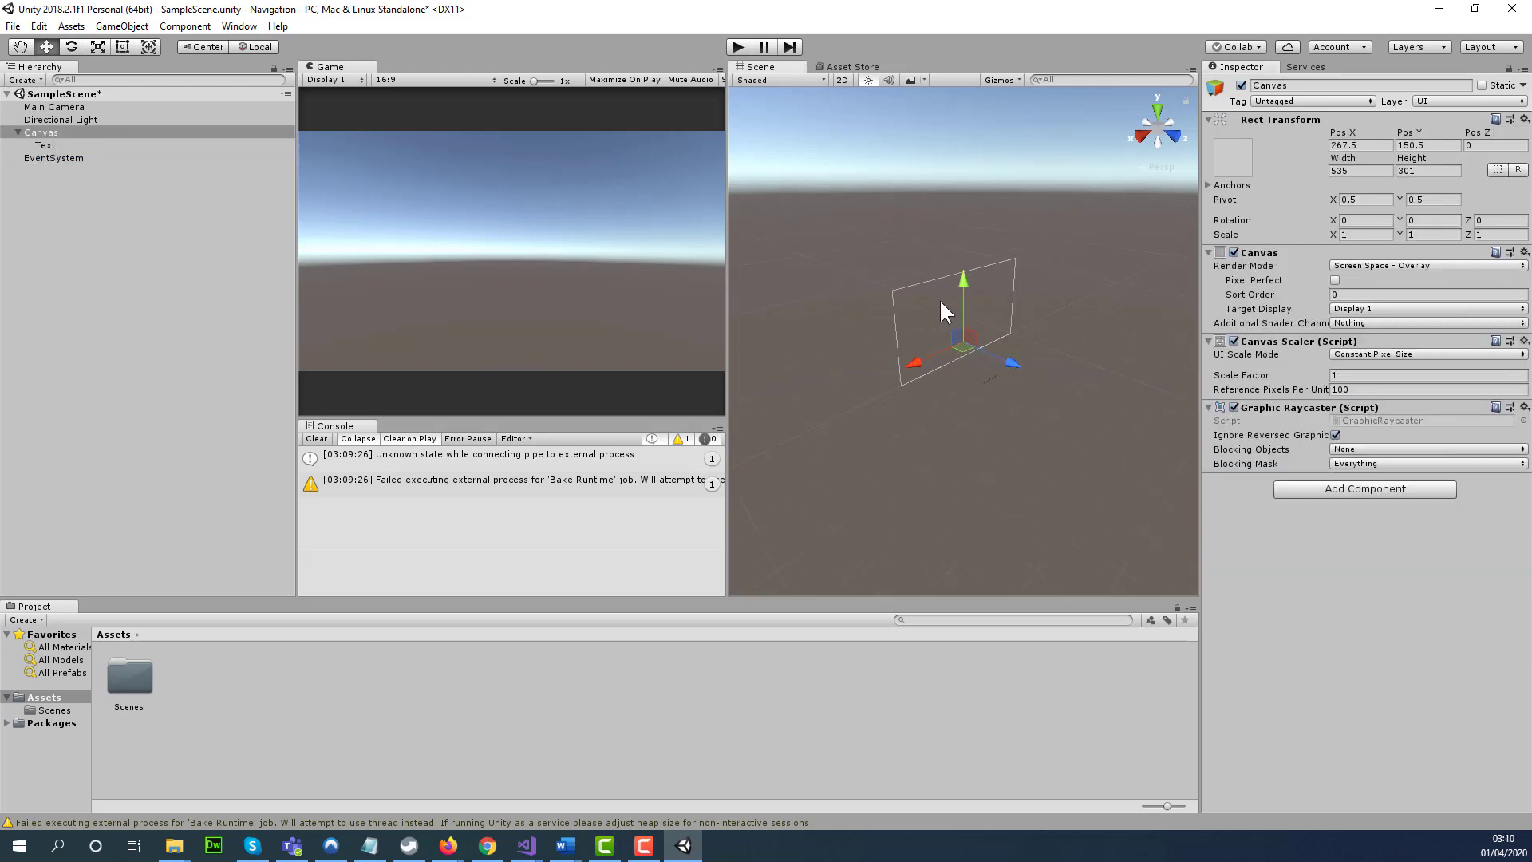
pyautogui.scroll(5, 989, 375)
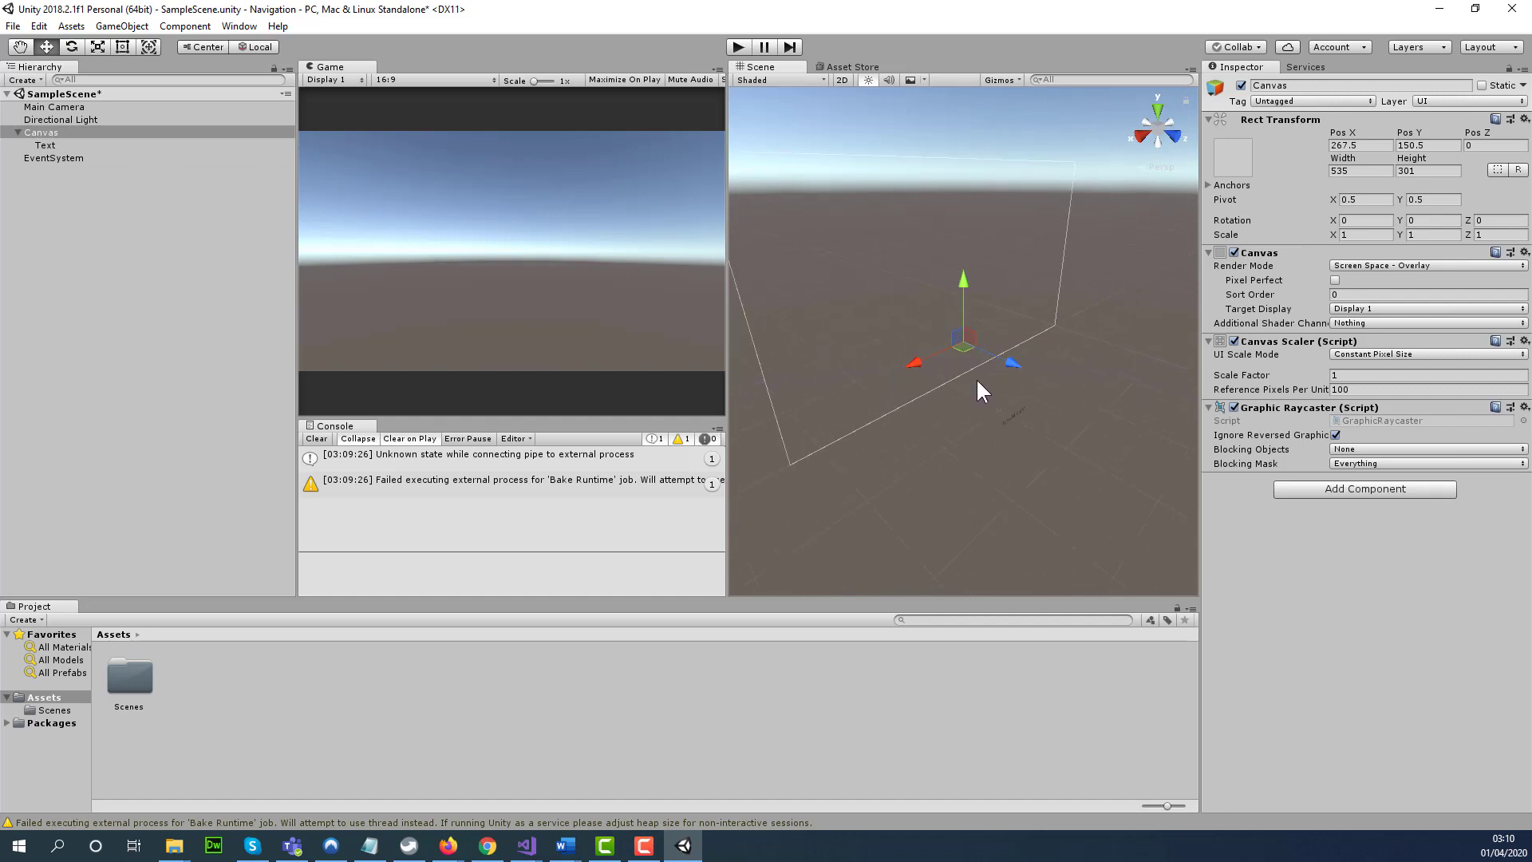
pyautogui.moveTo(1053, 431); pyautogui.dragTo(1017, 439, button='middle')
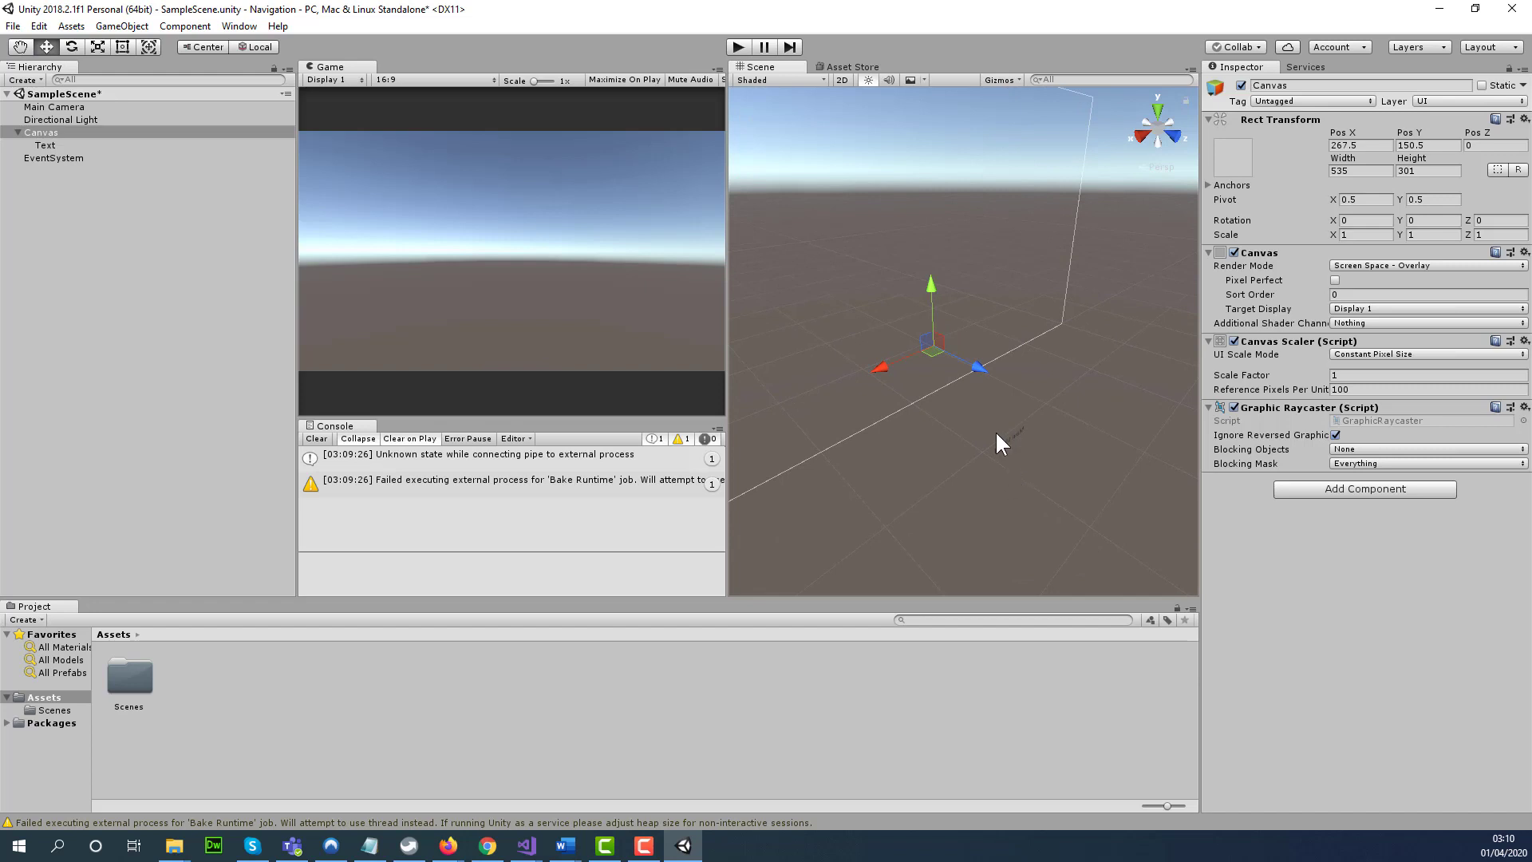
pyautogui.click(45, 145)
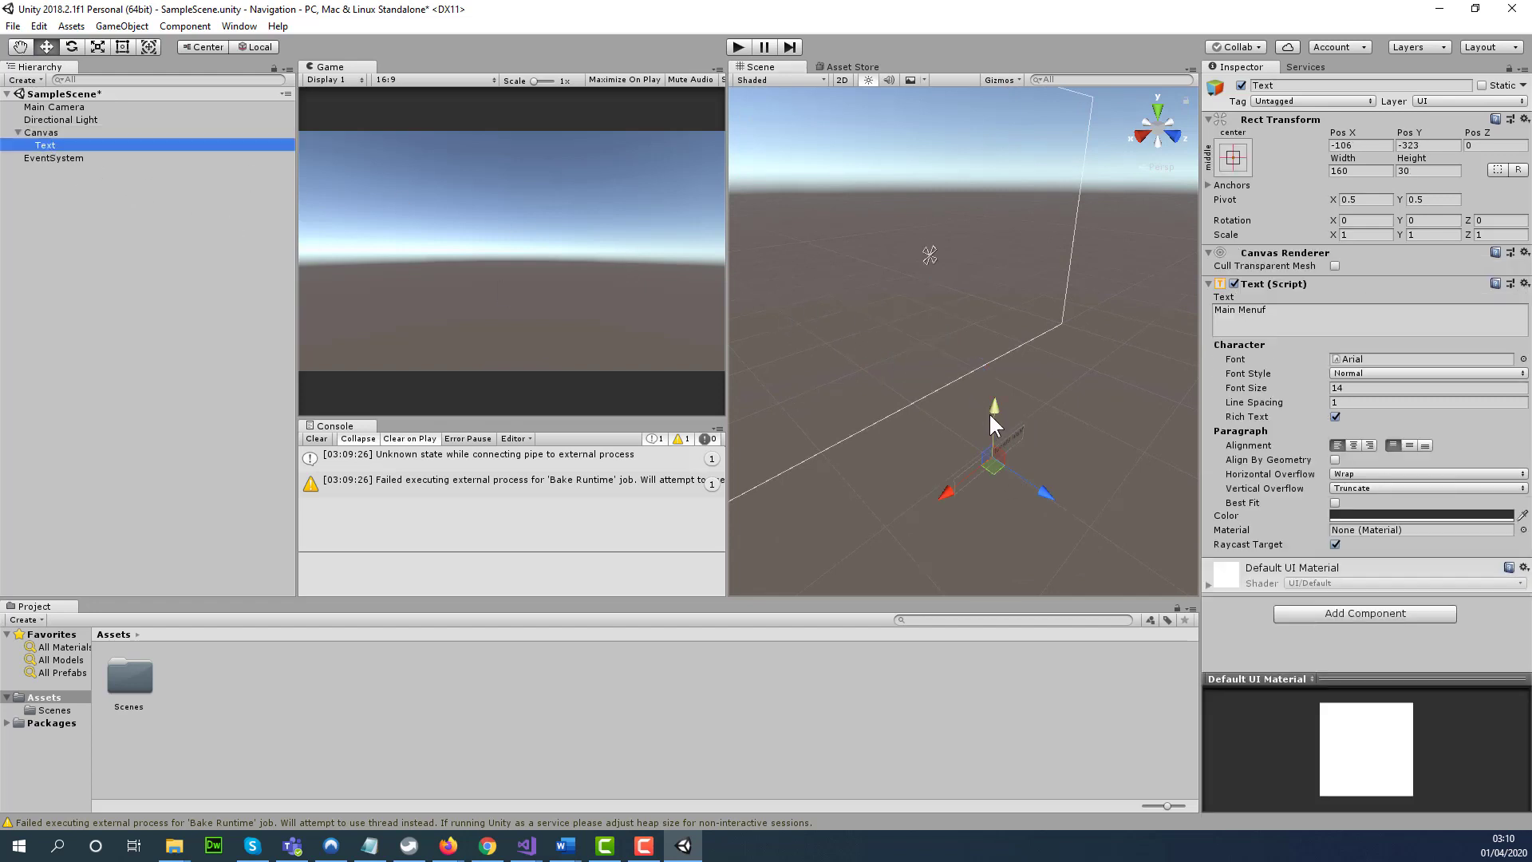
pyautogui.moveTo(989, 412); pyautogui.dragTo(945, 213)
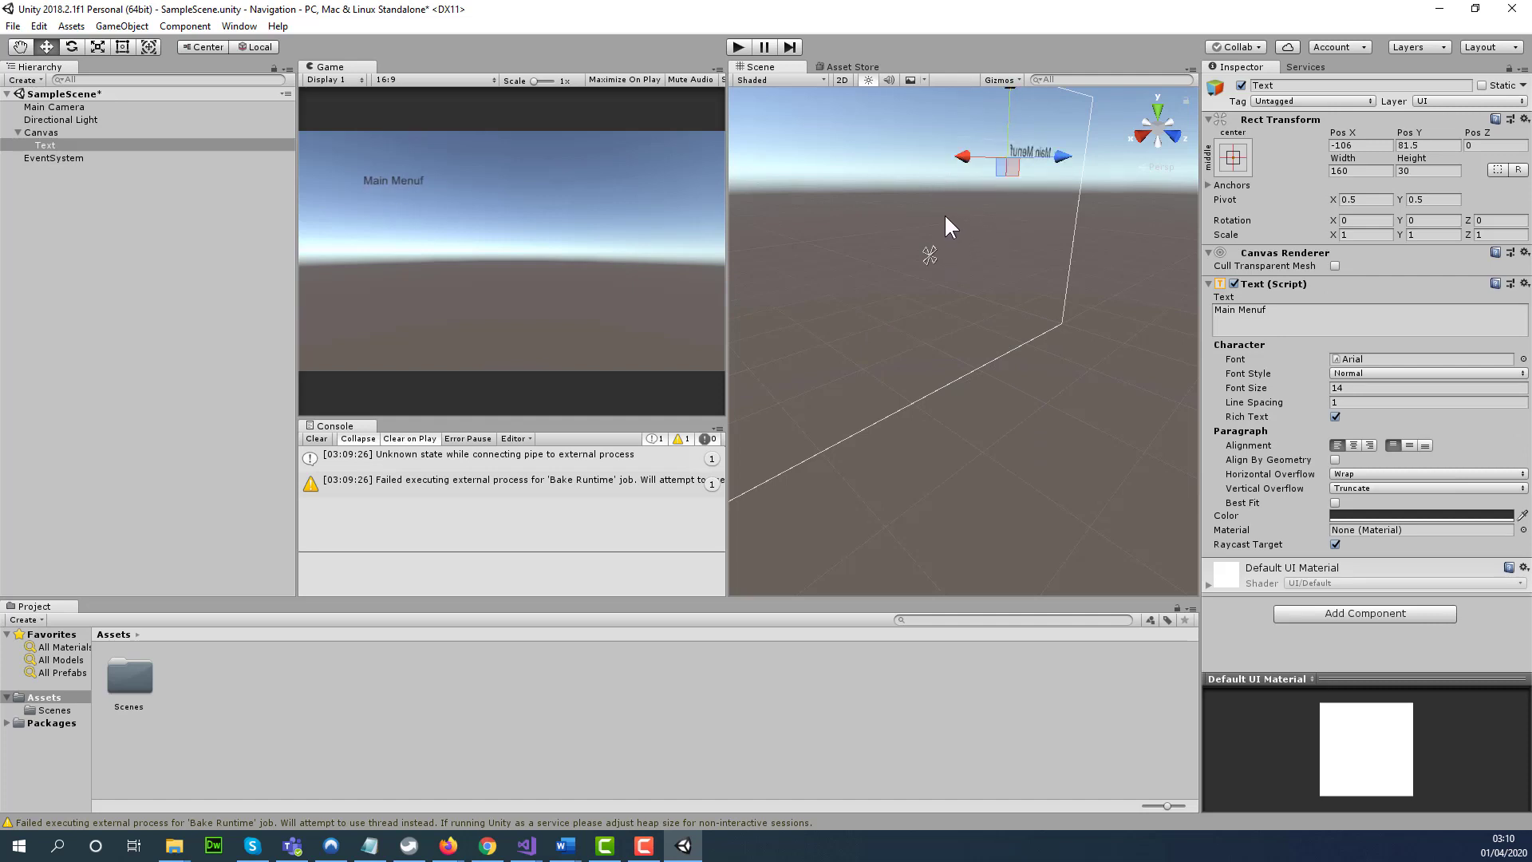
# Step: Orient the scene view to examine the canvas and its heading text from the front
pyautogui.moveTo(1106, 297); pyautogui.dragTo(978, 303, button='right')
pyautogui.moveTo(1075, 319); pyautogui.dragTo(865, 280, button='right')
pyautogui.moveTo(865, 280); pyautogui.dragTo(809, 406, button='middle')
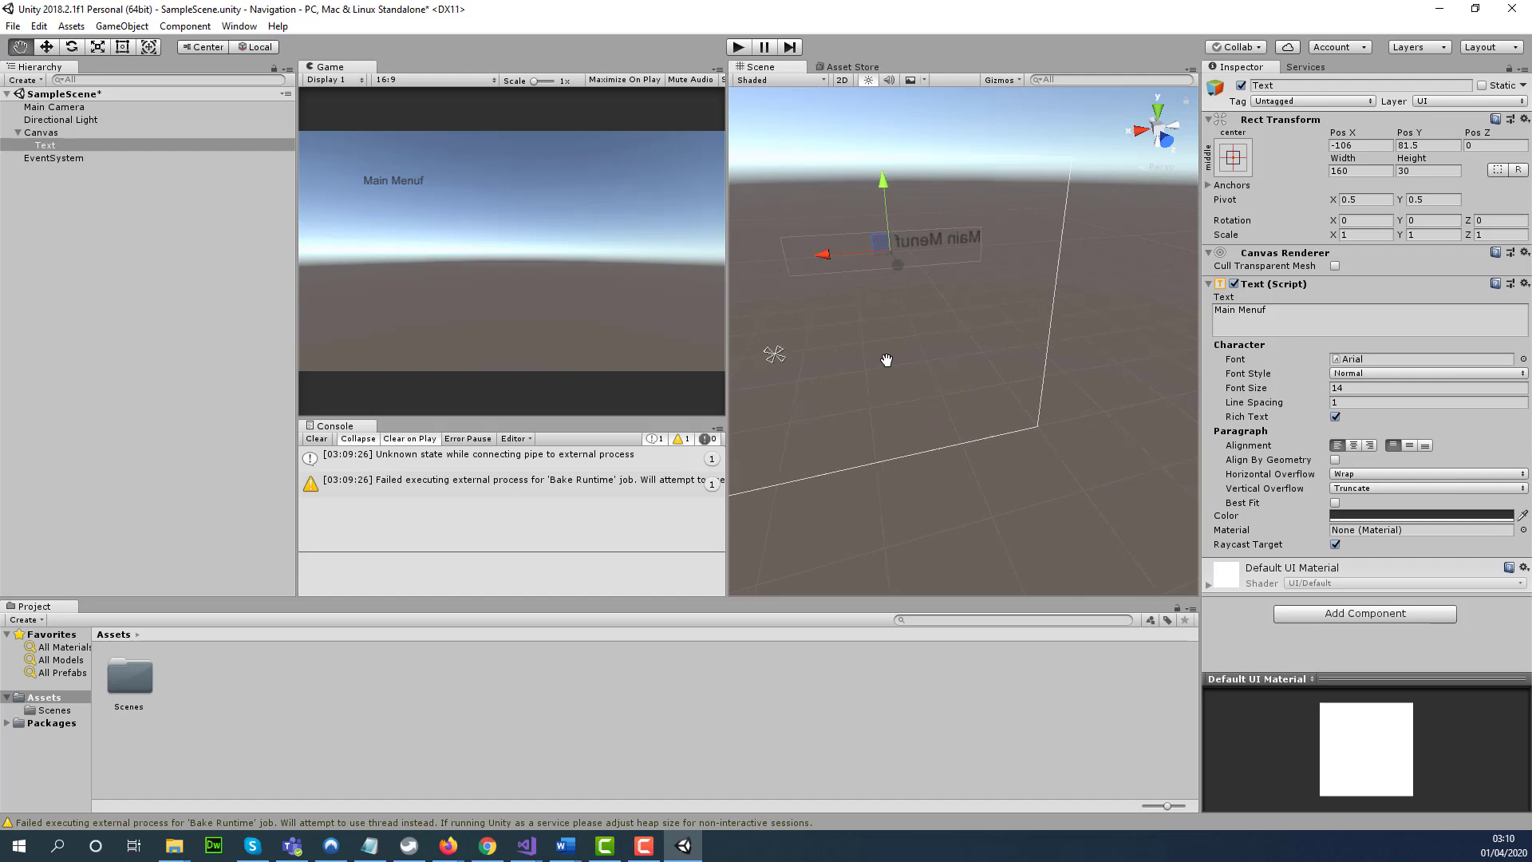
pyautogui.moveTo(885, 359); pyautogui.dragTo(950, 378, button='right')
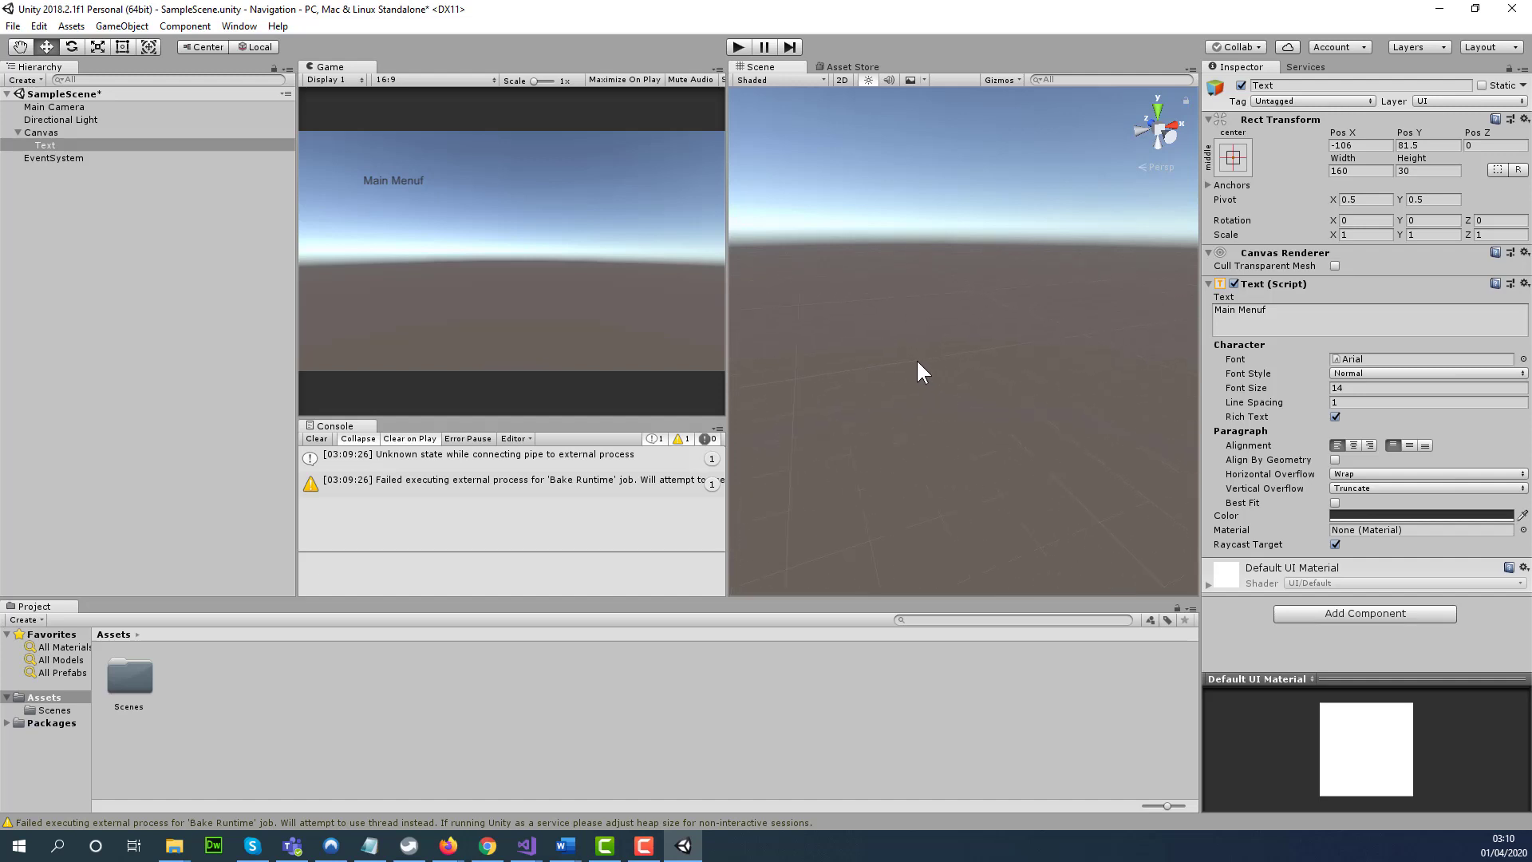
pyautogui.press('f')
pyautogui.moveTo(1079, 409); pyautogui.dragTo(945, 361, button='middle')
pyautogui.moveTo(798, 368); pyautogui.dragTo(785, 324, button='right')
pyautogui.scroll(2, 821, 362)
pyautogui.scroll(4, 801, 310)
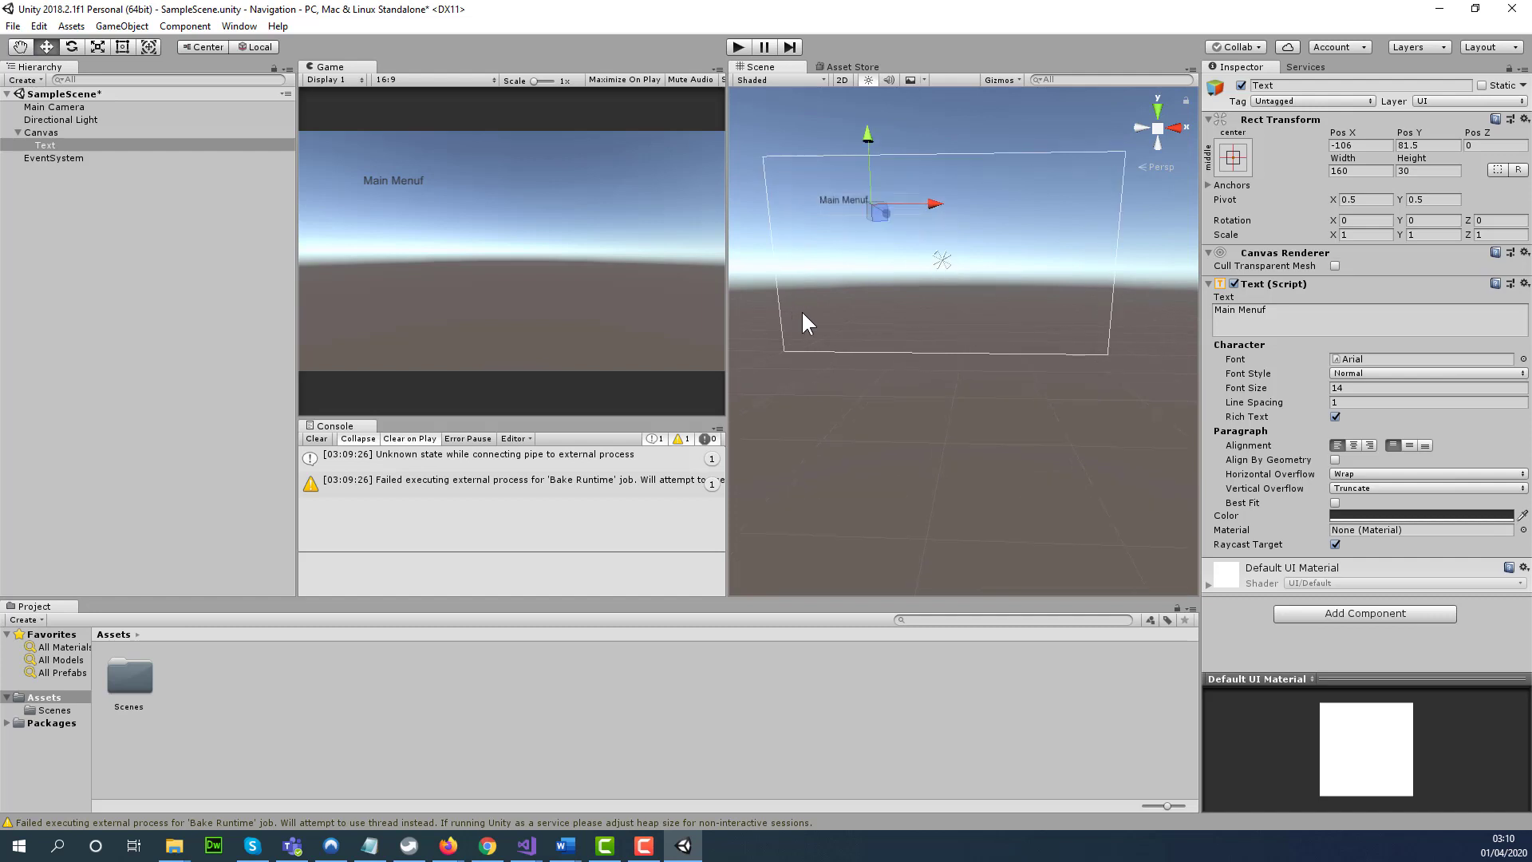
pyautogui.moveTo(802, 311); pyautogui.dragTo(844, 348, button='middle')
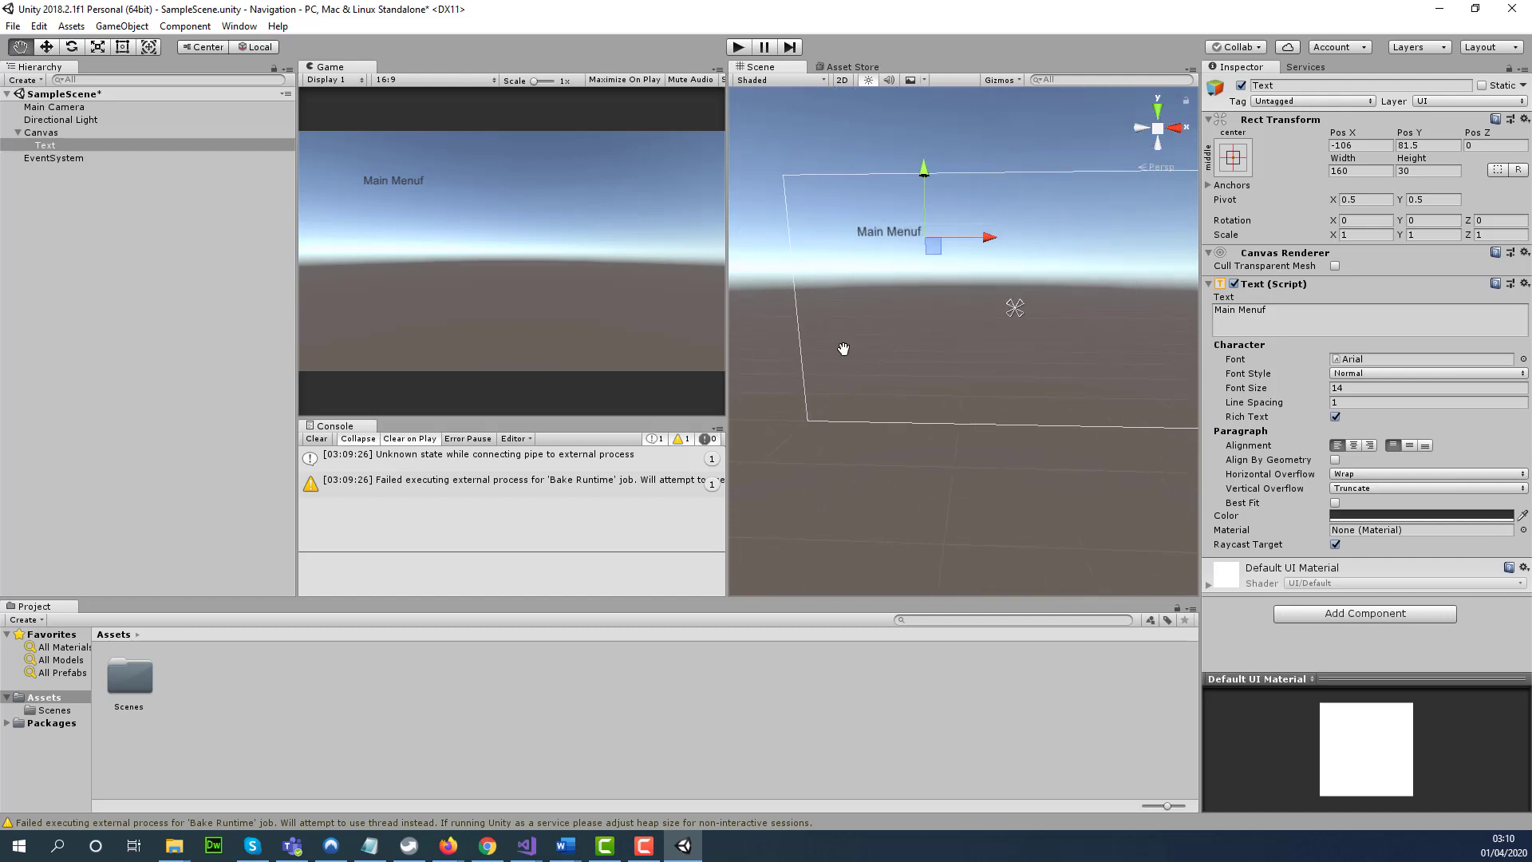
pyautogui.moveTo(978, 340); pyautogui.dragTo(911, 339, button='right')
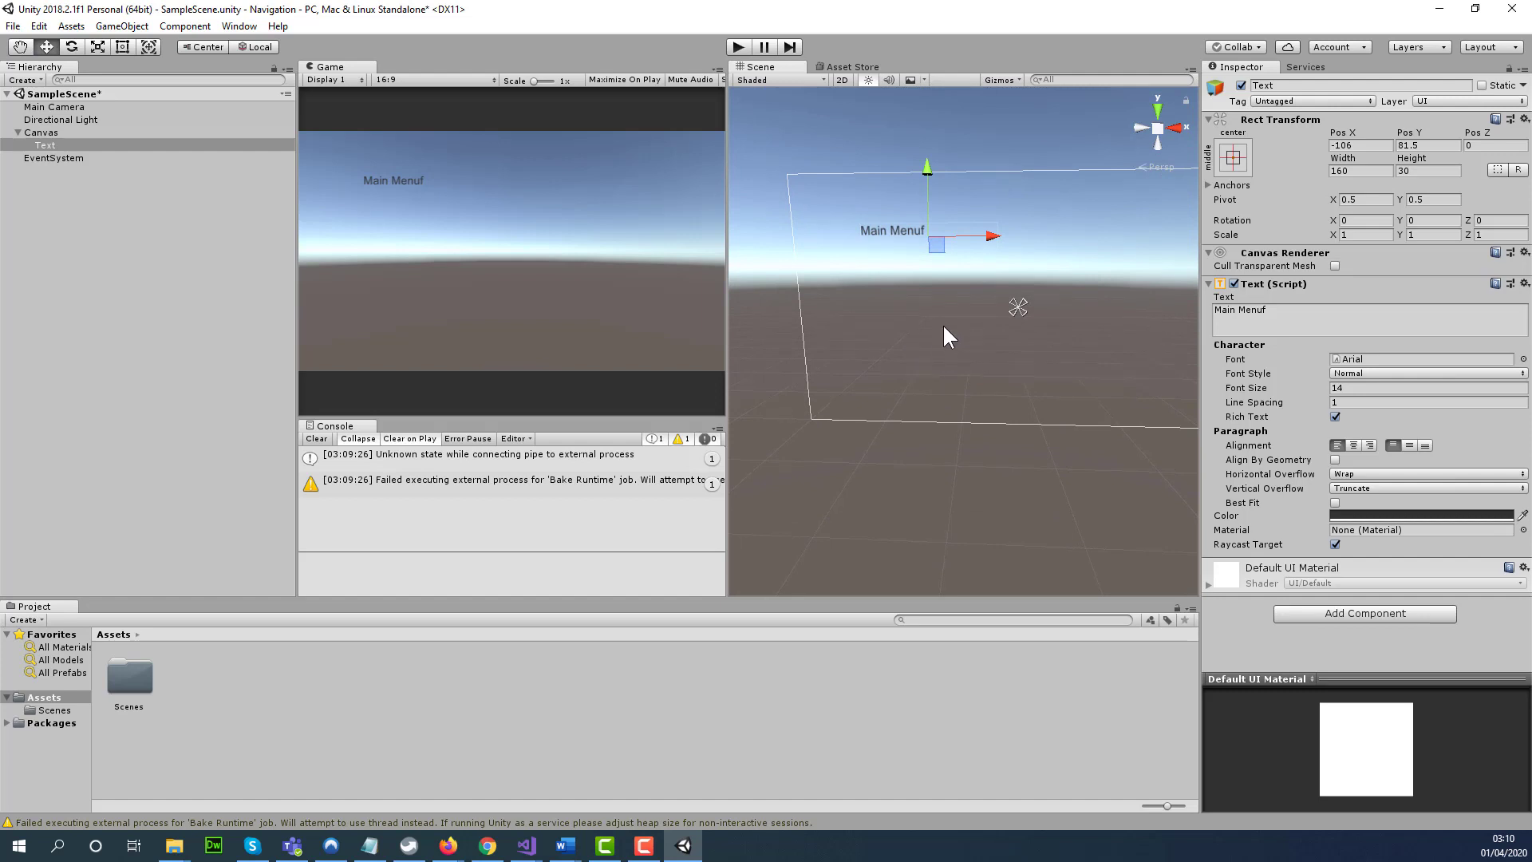
pyautogui.moveTo(944, 335); pyautogui.dragTo(1006, 380, button='middle')
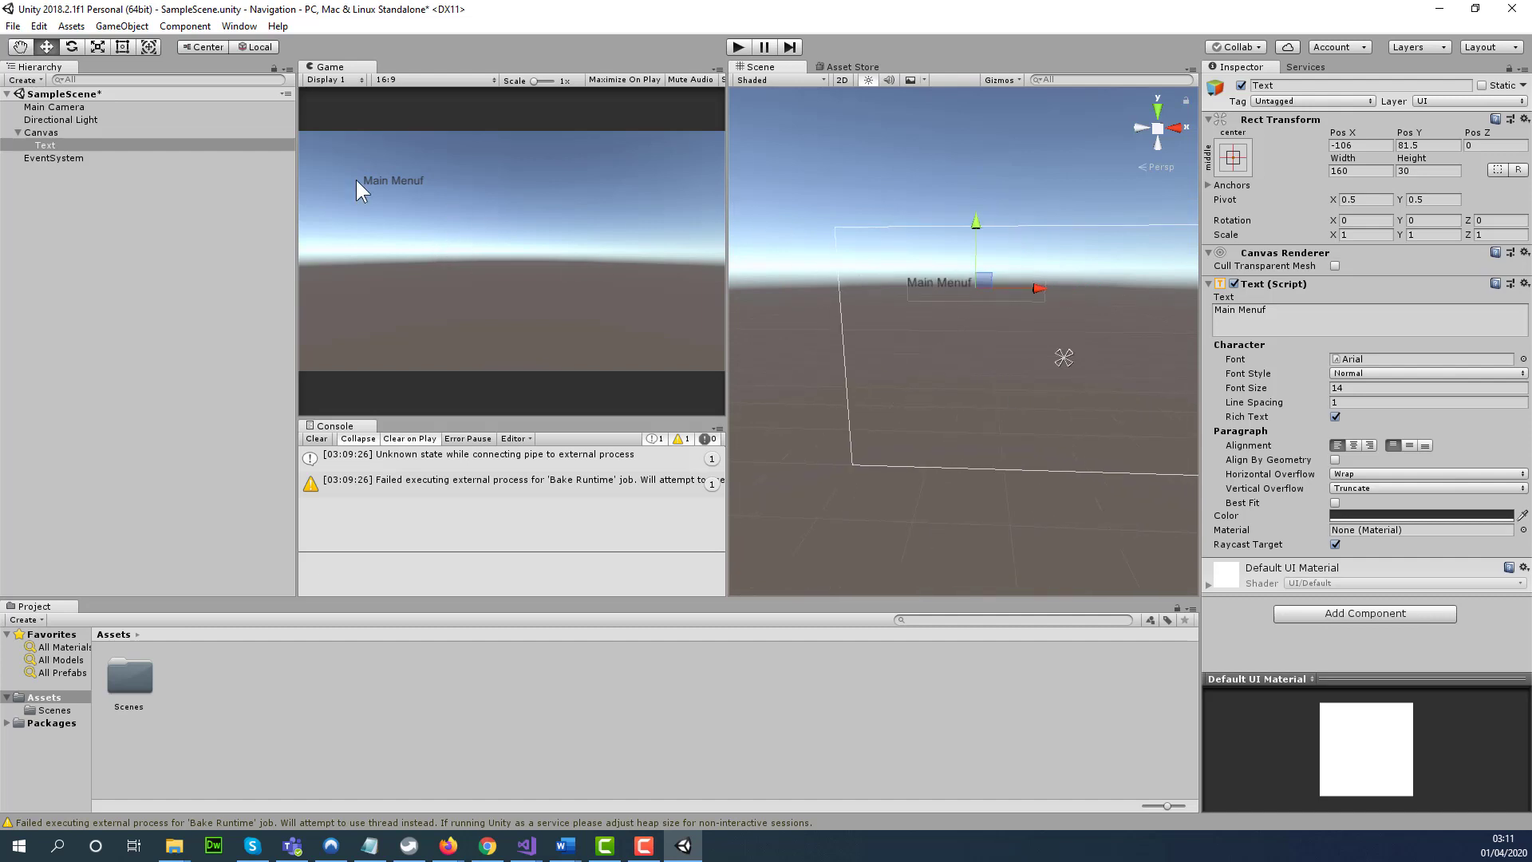
# Step: Add a UI Button as a child of the Canvas
pyautogui.click(44, 133)
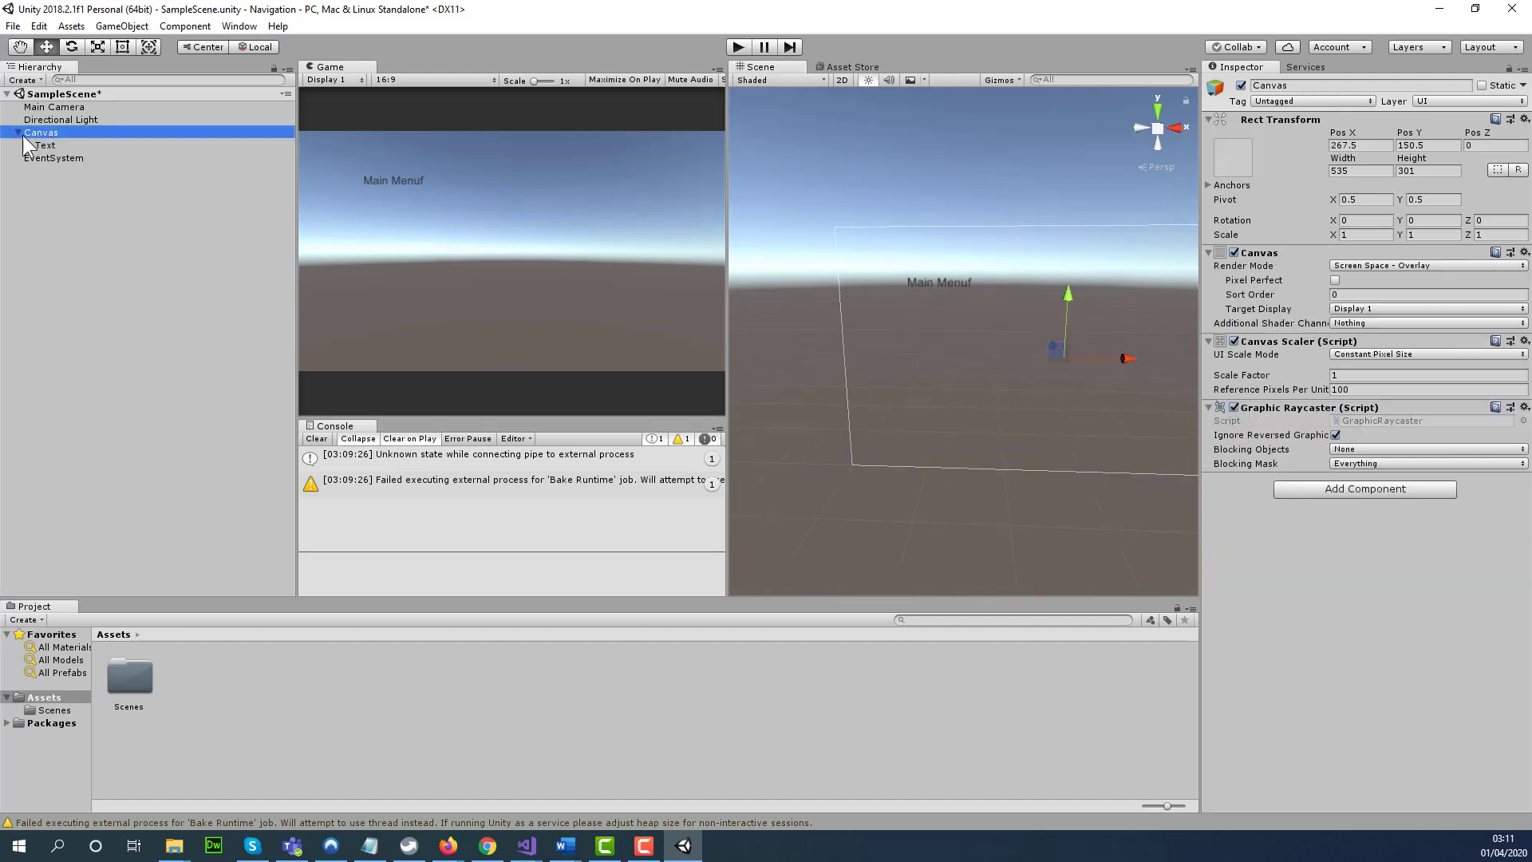
pyautogui.rightClick(42, 131)
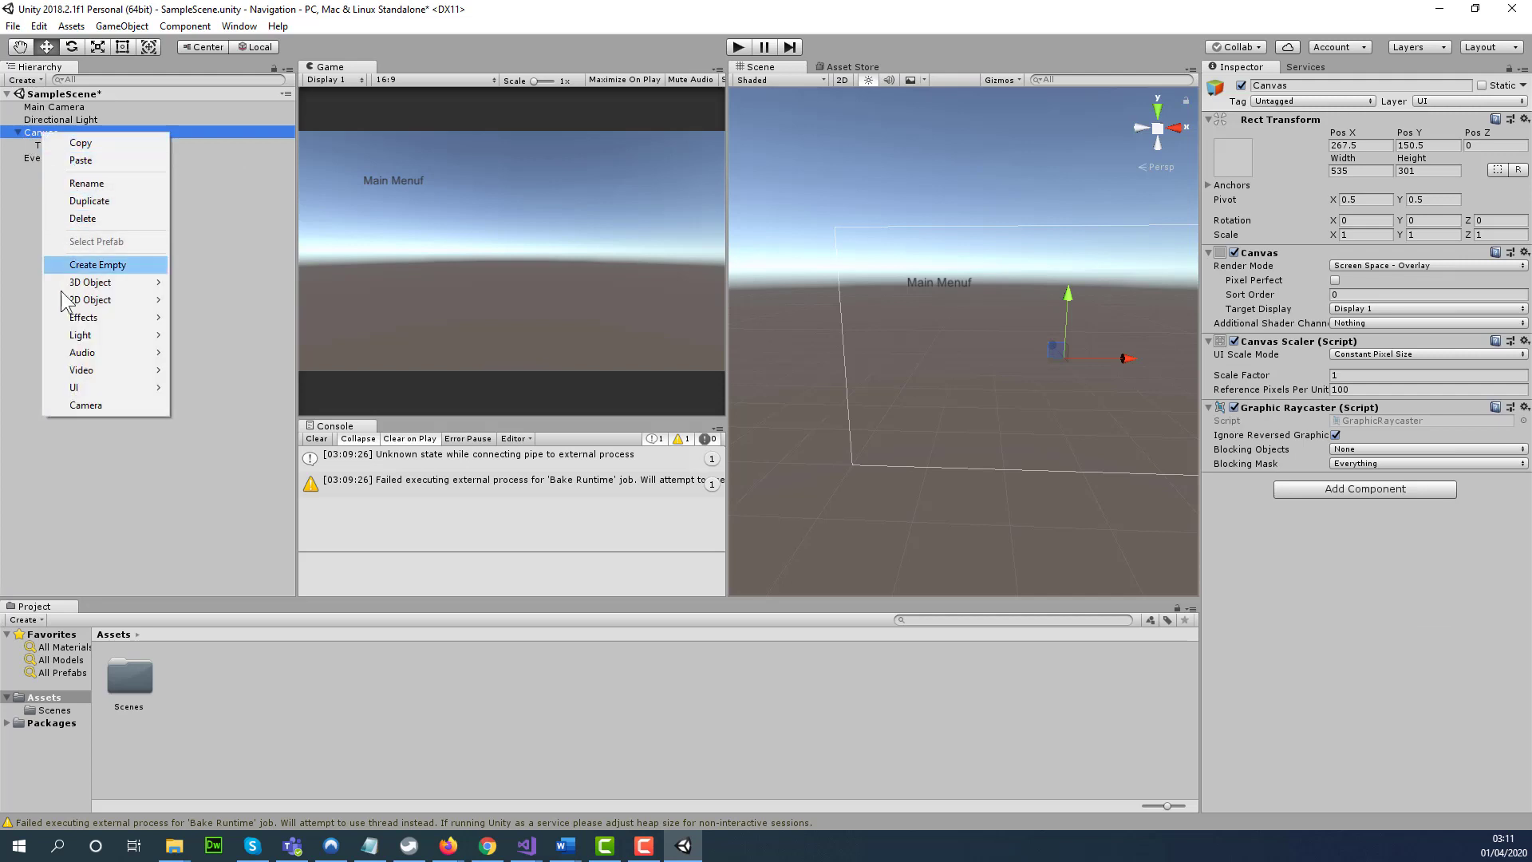
pyautogui.moveTo(113, 389)
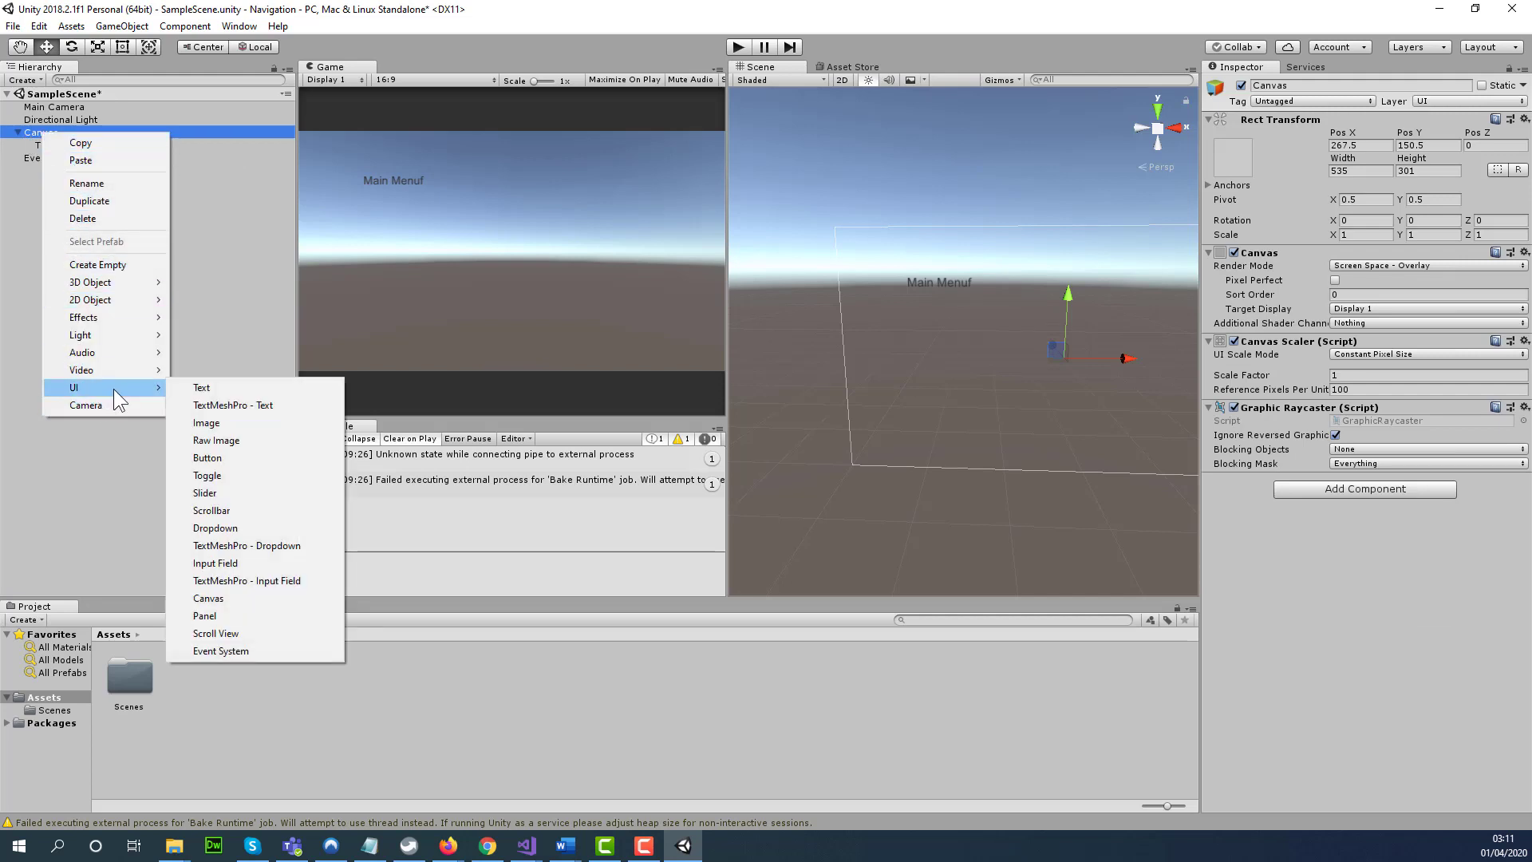
pyautogui.click(228, 461)
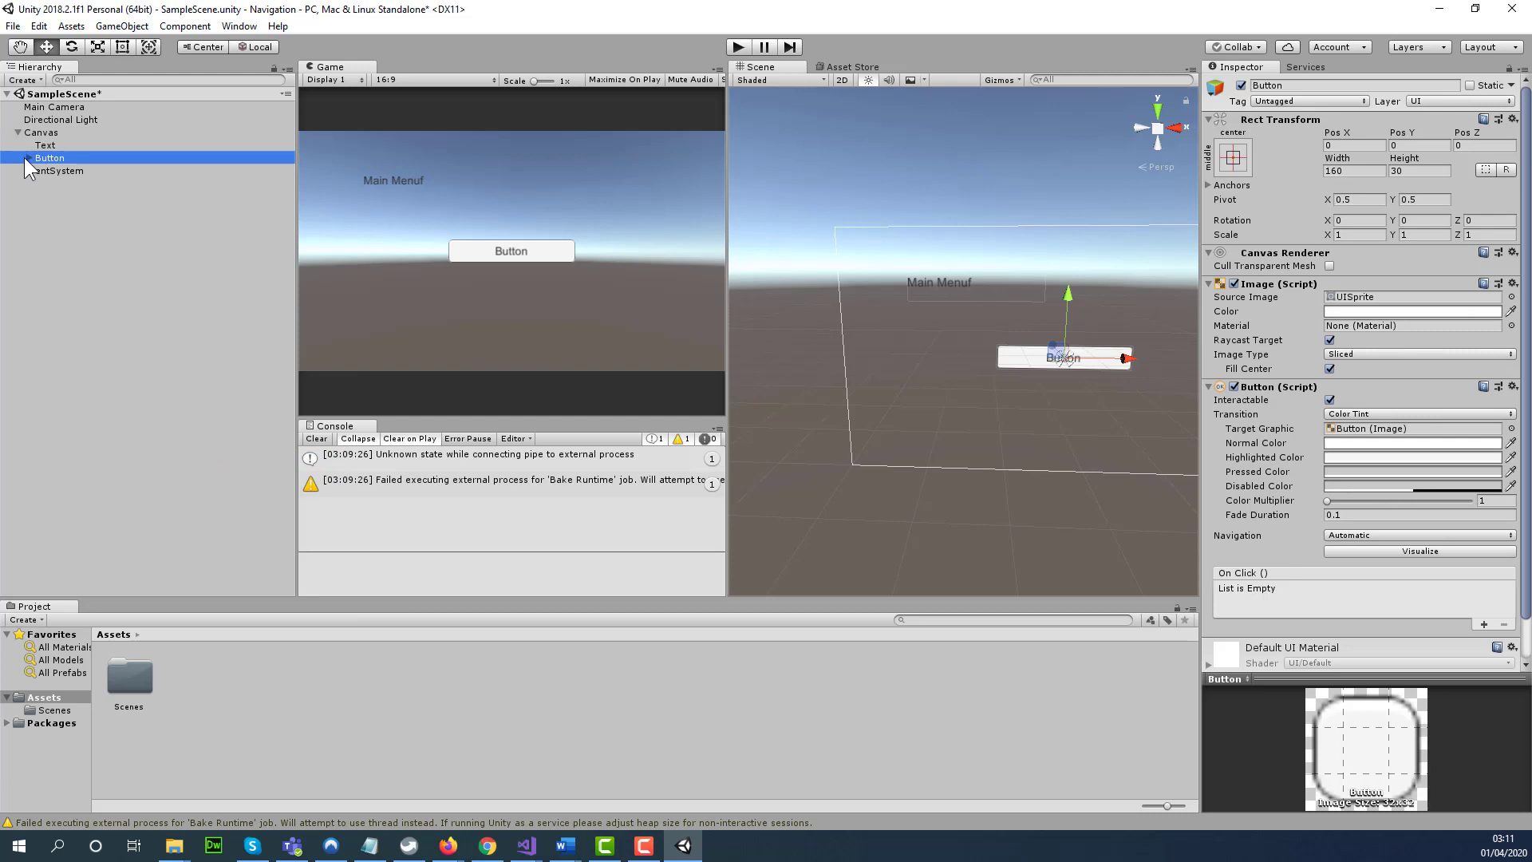
# Step: Set the label text of the button to "Start Game"
pyautogui.click(54, 171)
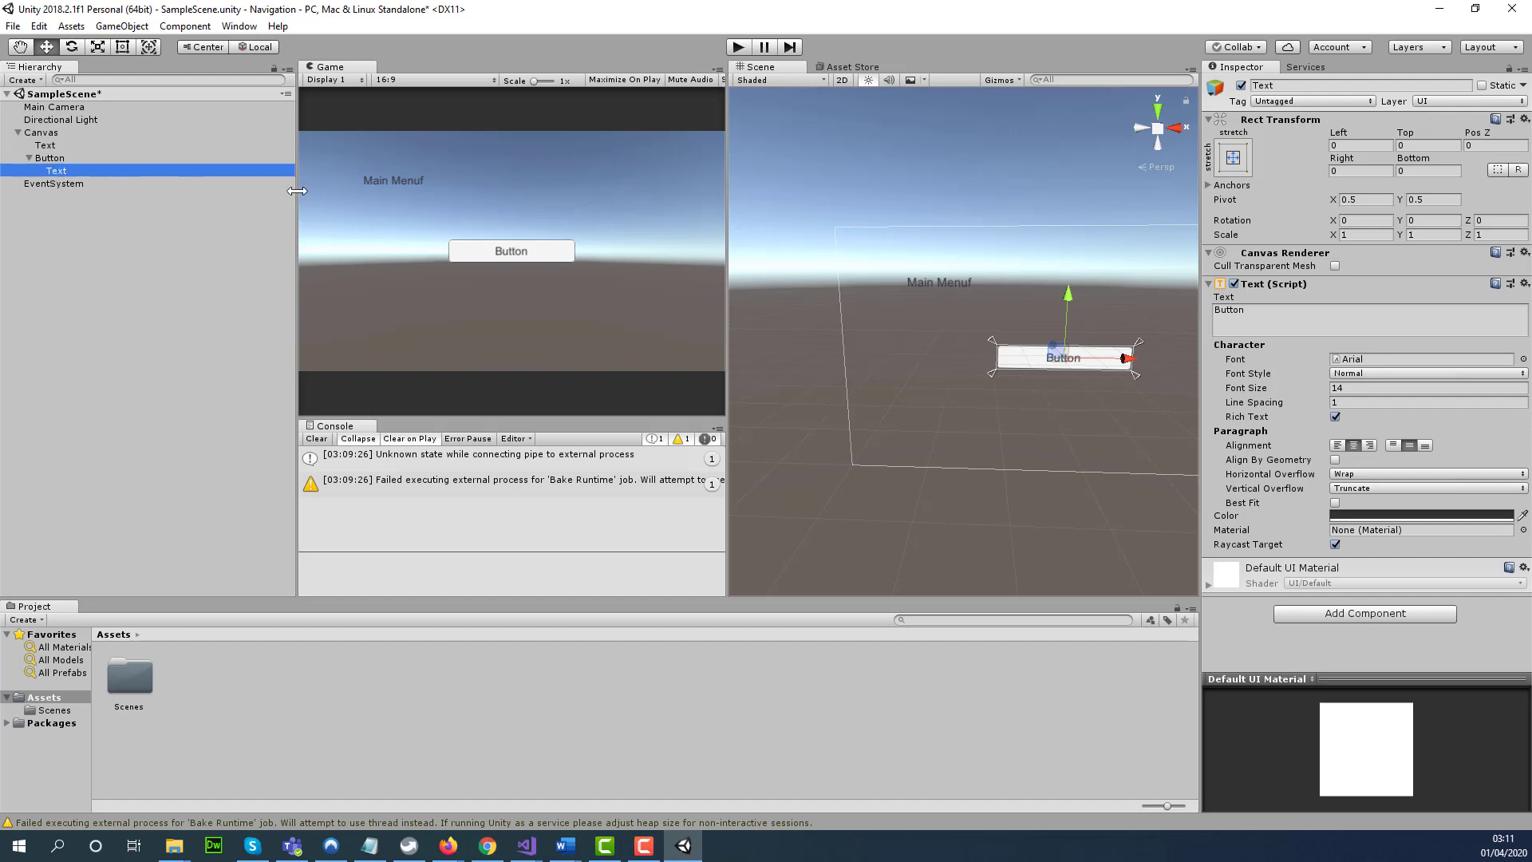
pyautogui.click(1280, 309)
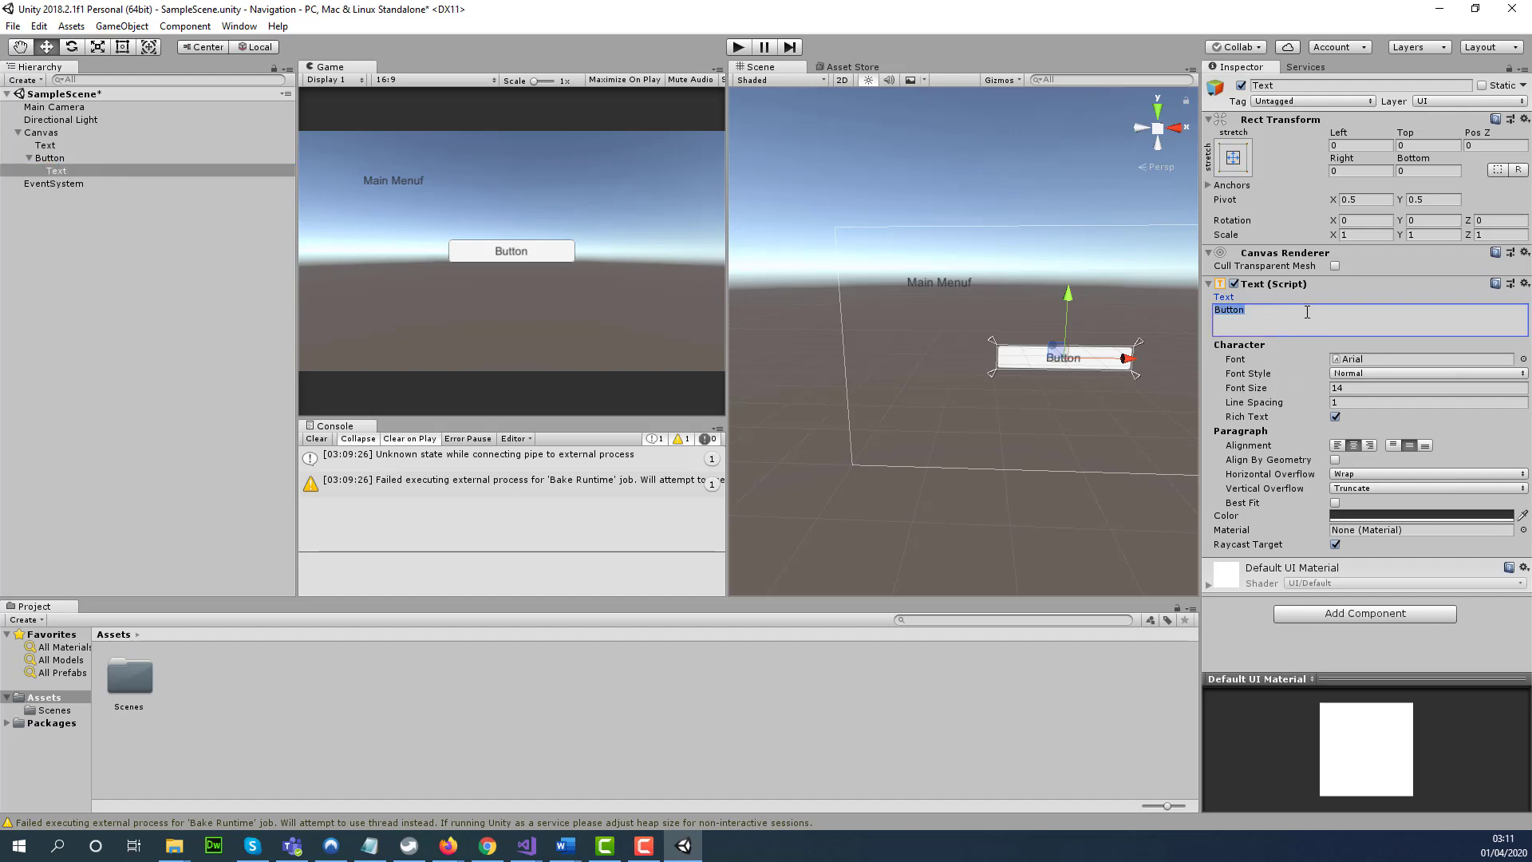
pyautogui.write('Start Game')
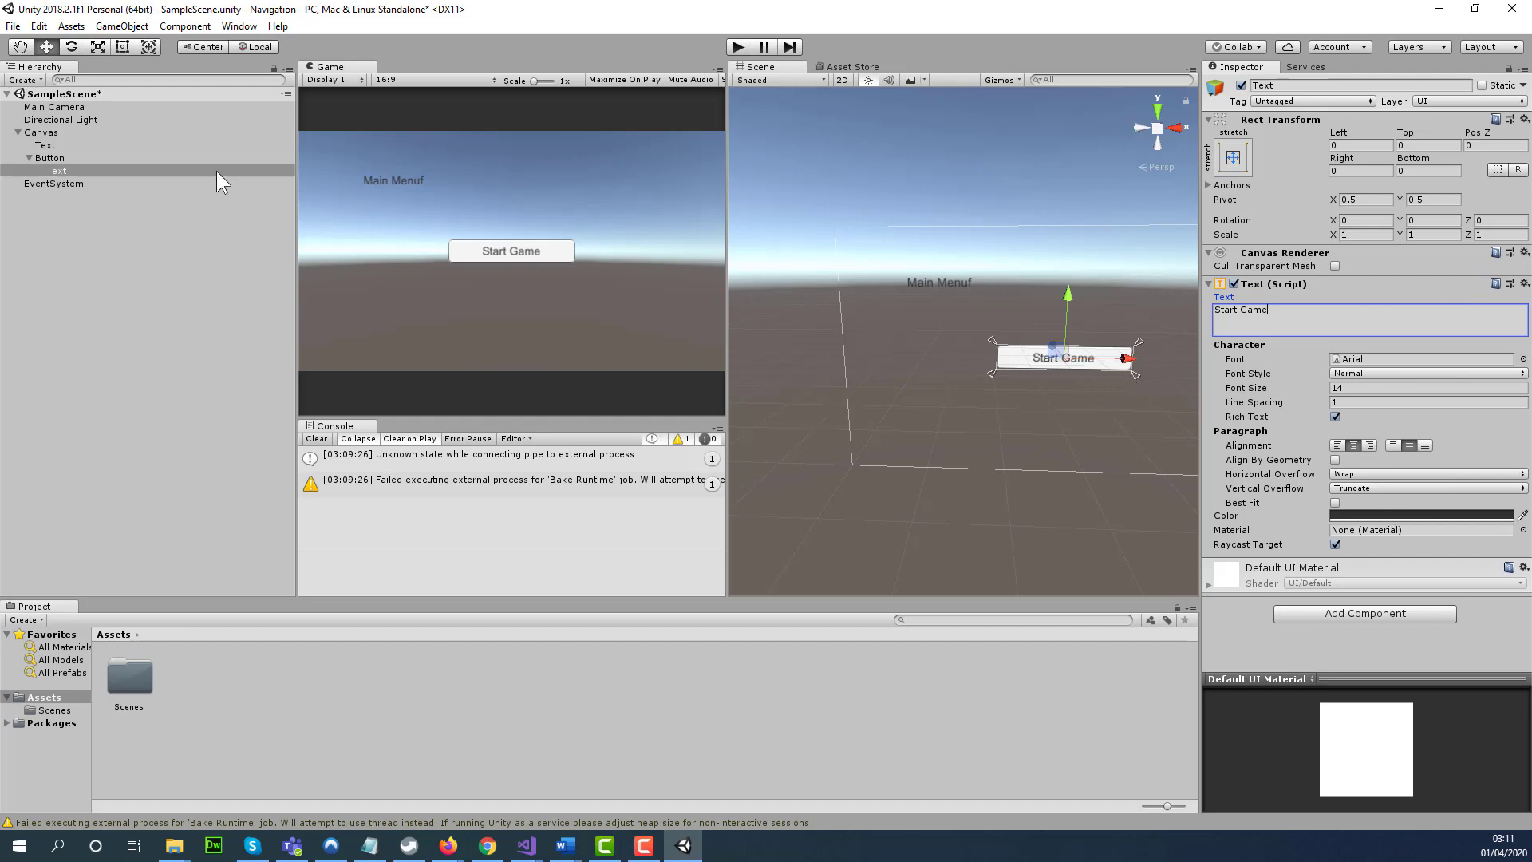
# Step: Scale the button's label text horizontally to about 0.91 with the Scale tool
pyautogui.click(68, 158)
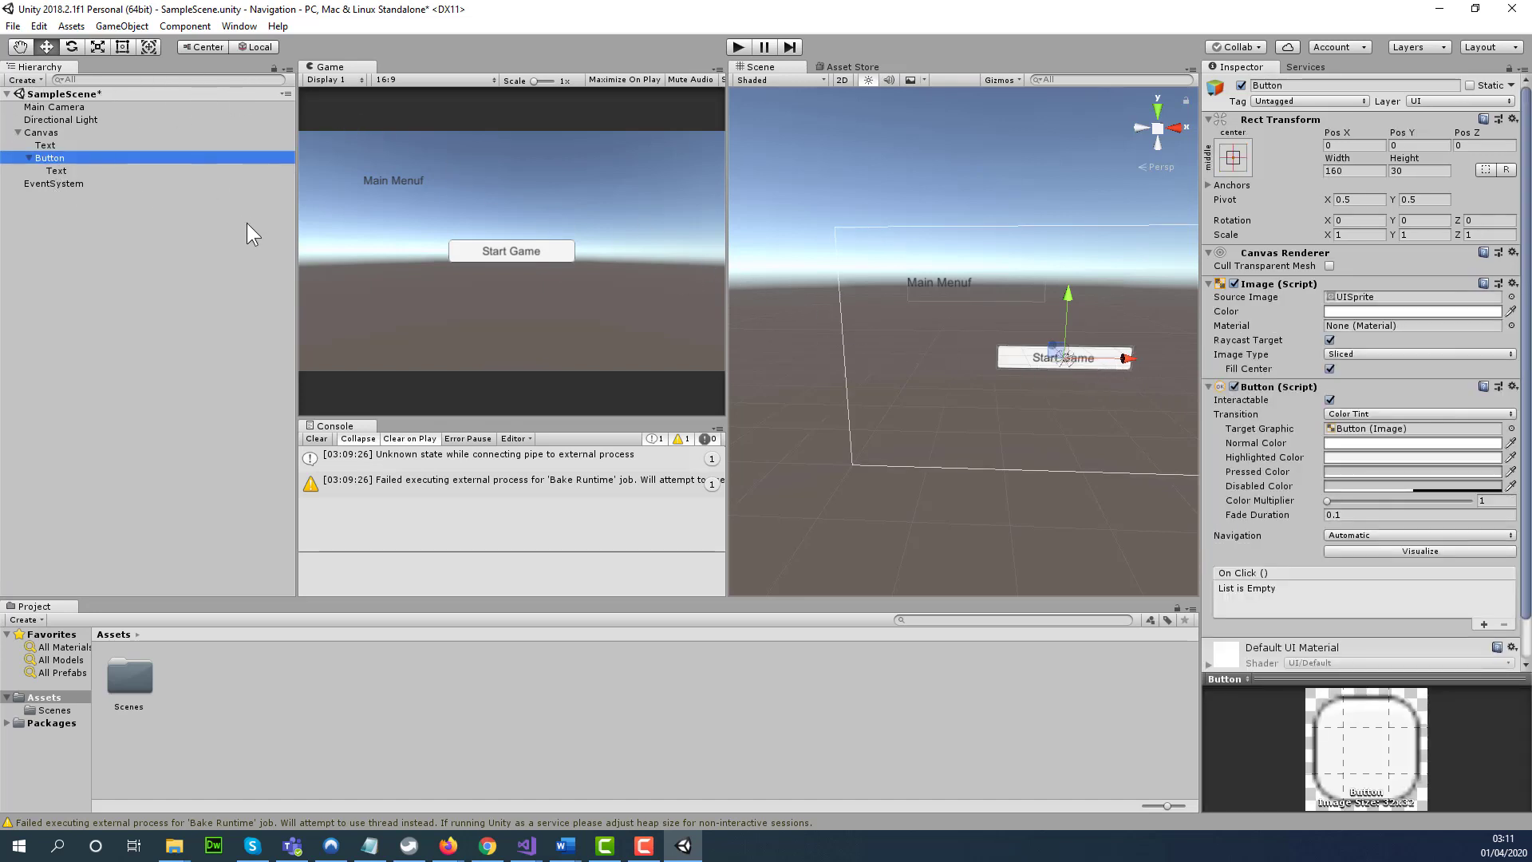
pyautogui.press('Down')
pyautogui.click(91, 49)
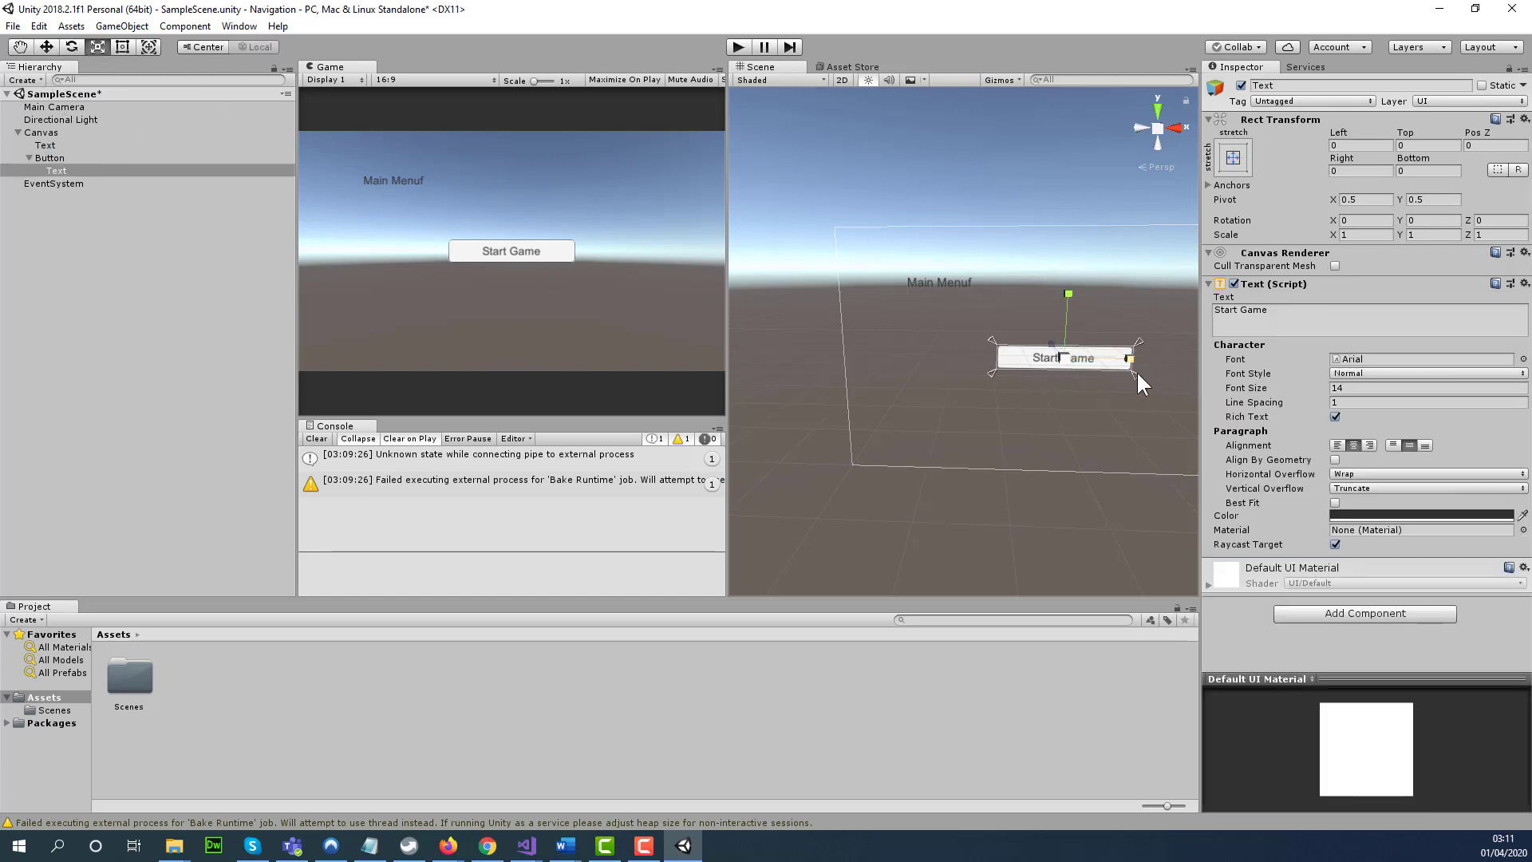
pyautogui.moveTo(1132, 356)
pyautogui.mouseDown()
pyautogui.moveTo(1160, 367)
pyautogui.moveTo(1125, 361)
pyautogui.mouseUp()
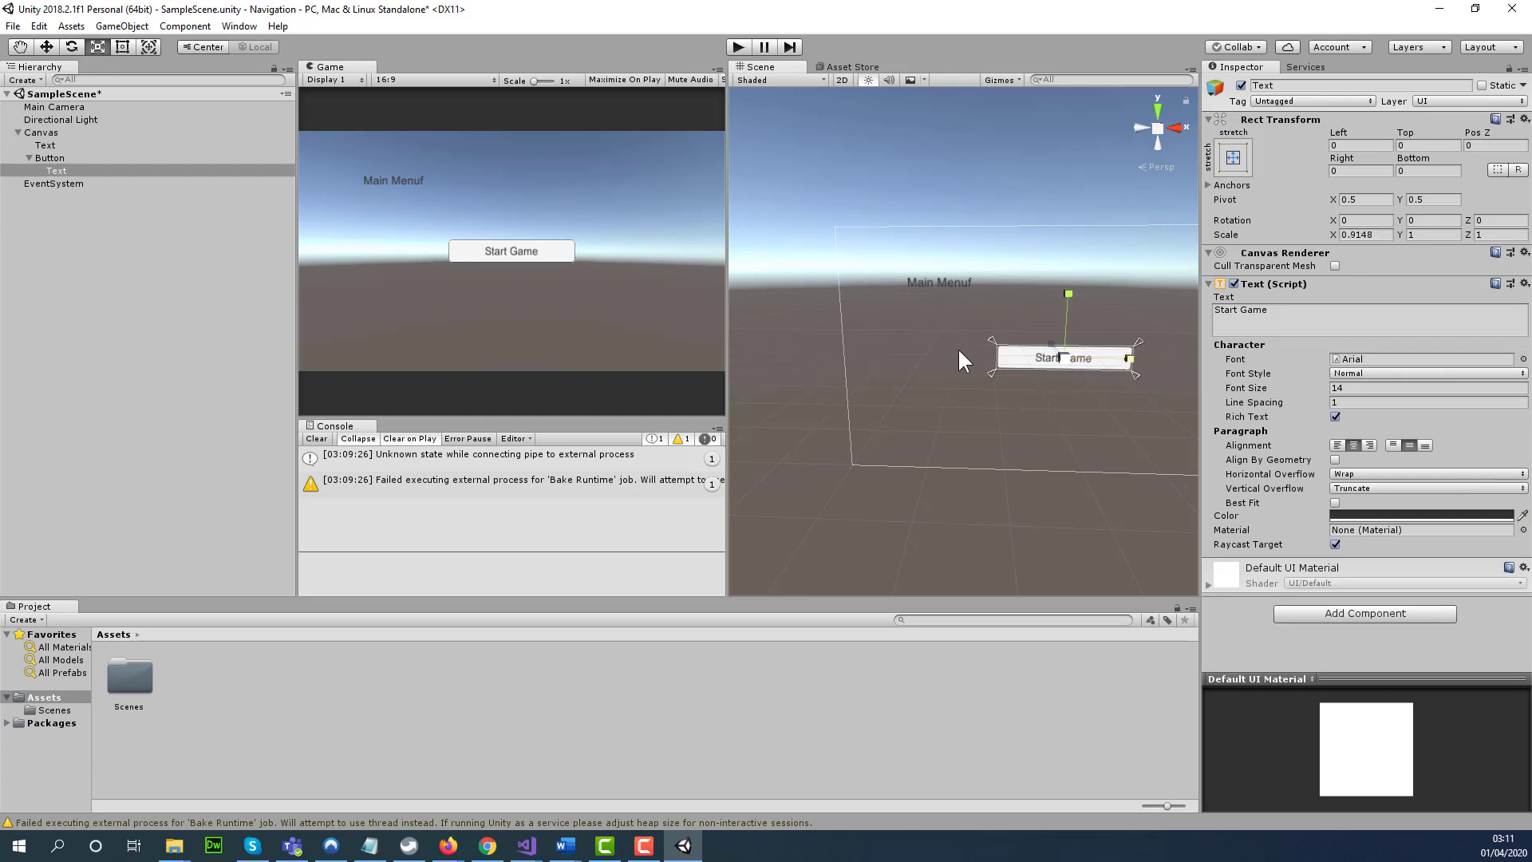
# Step: Enlarge the Start Game button to a scale of about 1.41 in X, 1.87 in Y and 1.08 in Z
pyautogui.click(41, 159)
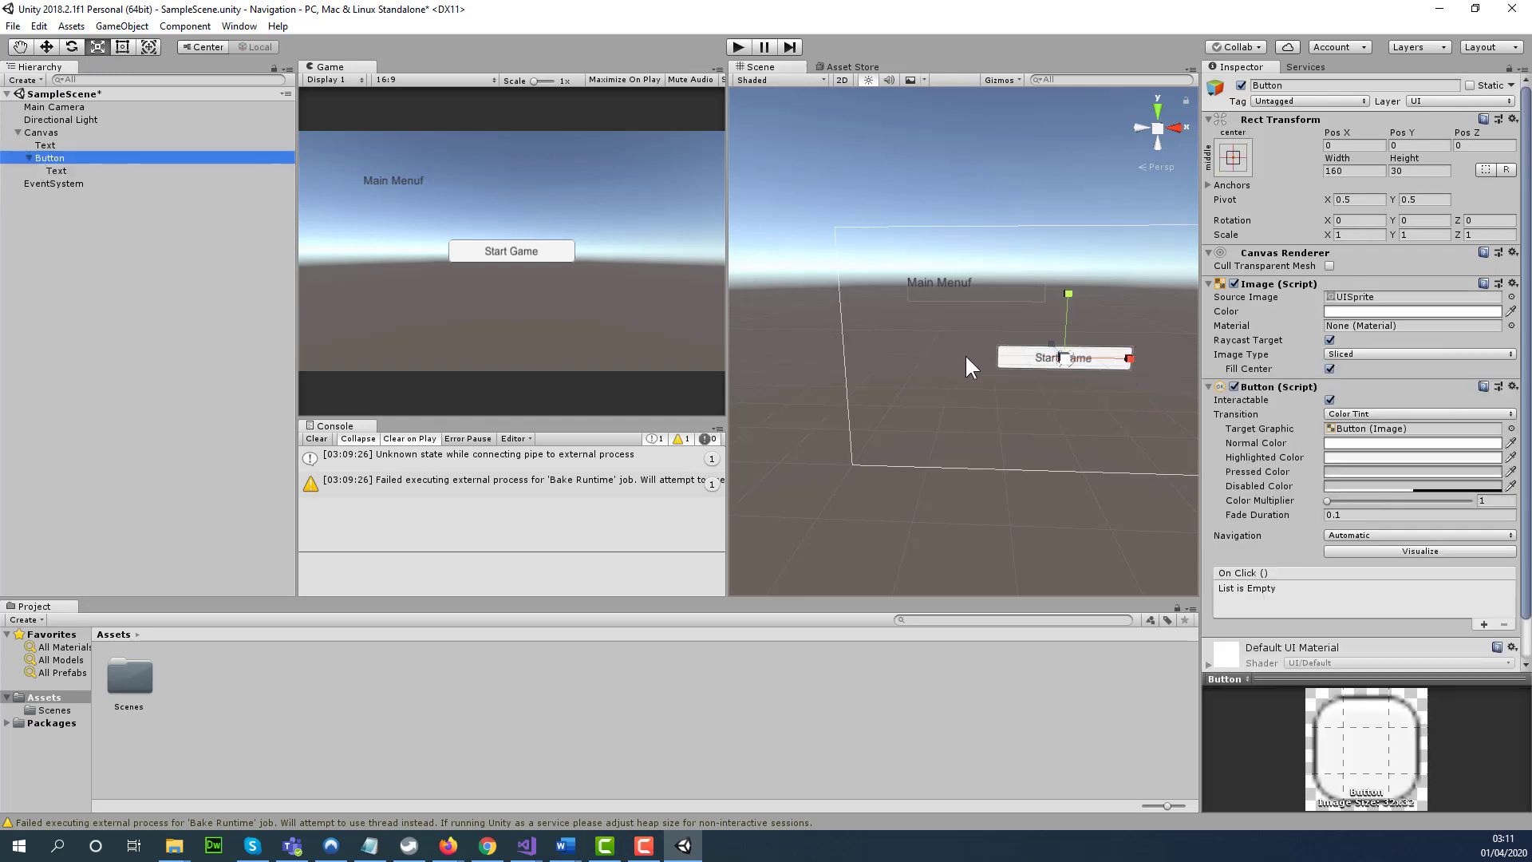
pyautogui.moveTo(1124, 355); pyautogui.dragTo(1141, 358)
pyautogui.moveTo(1069, 289)
pyautogui.mouseDown()
pyautogui.moveTo(1069, 254)
pyautogui.moveTo(1055, 289)
pyautogui.mouseUp()
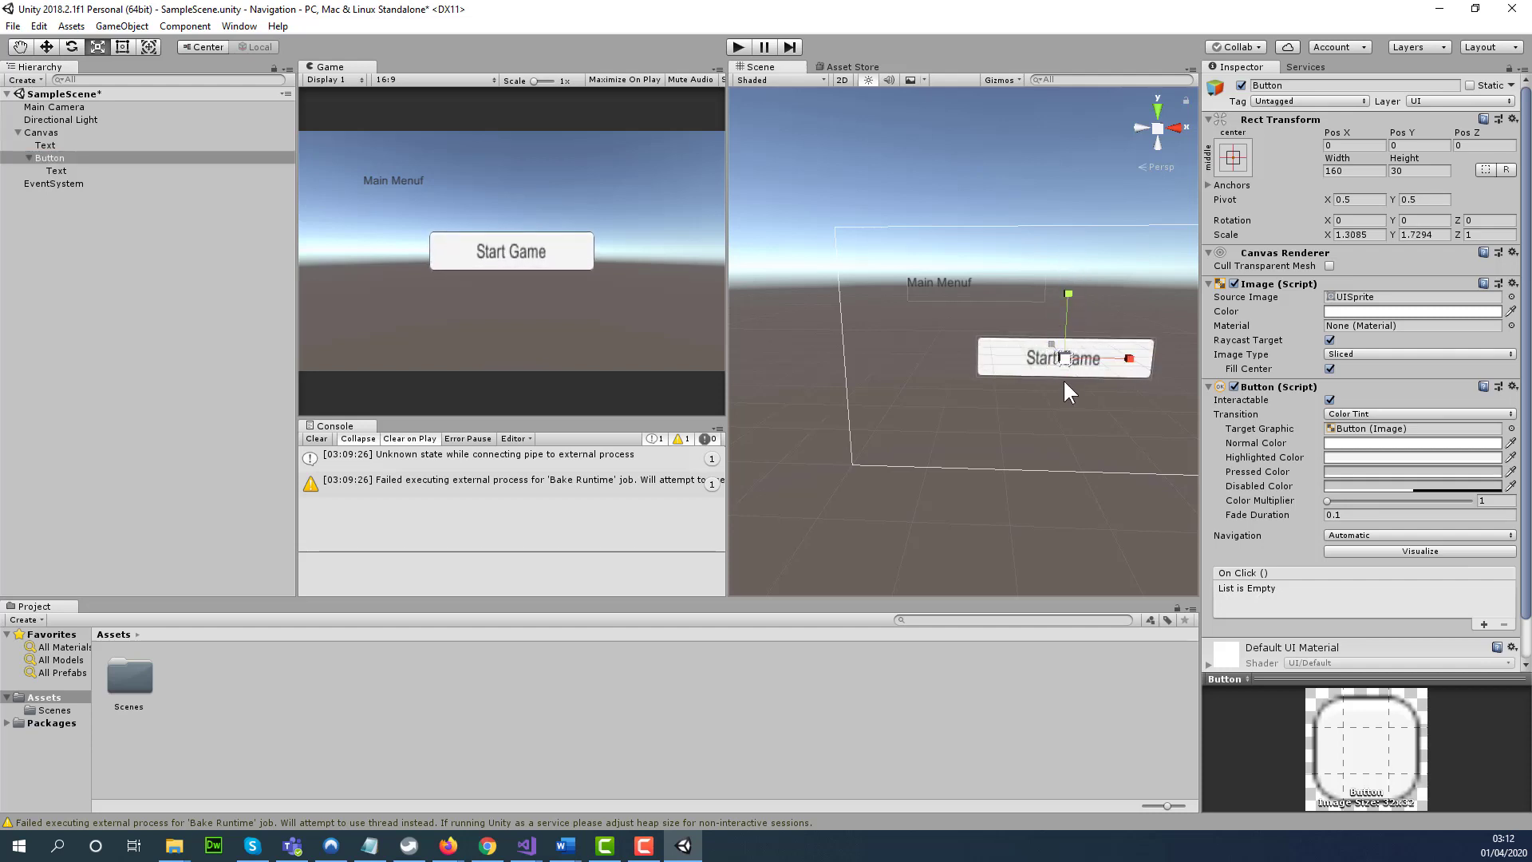
pyautogui.moveTo(1064, 355)
pyautogui.mouseDown()
pyautogui.moveTo(1113, 375)
pyautogui.moveTo(1060, 357)
pyautogui.moveTo(1092, 357)
pyautogui.mouseUp()
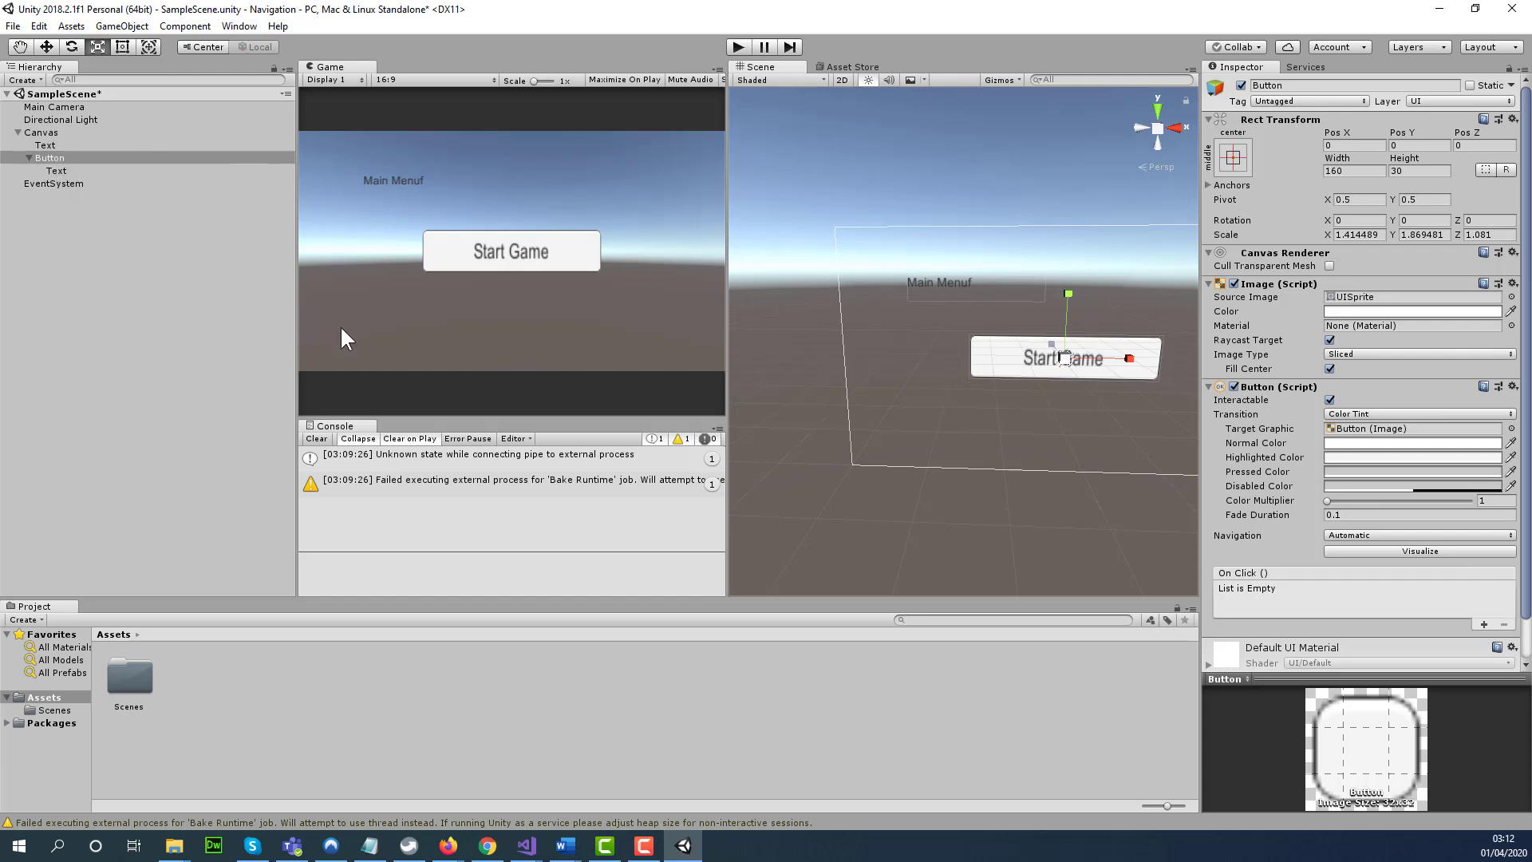
# Step: Rename the SampleScene asset in the Scenes folder to MainMenu
pyautogui.doubleClick(128, 686)
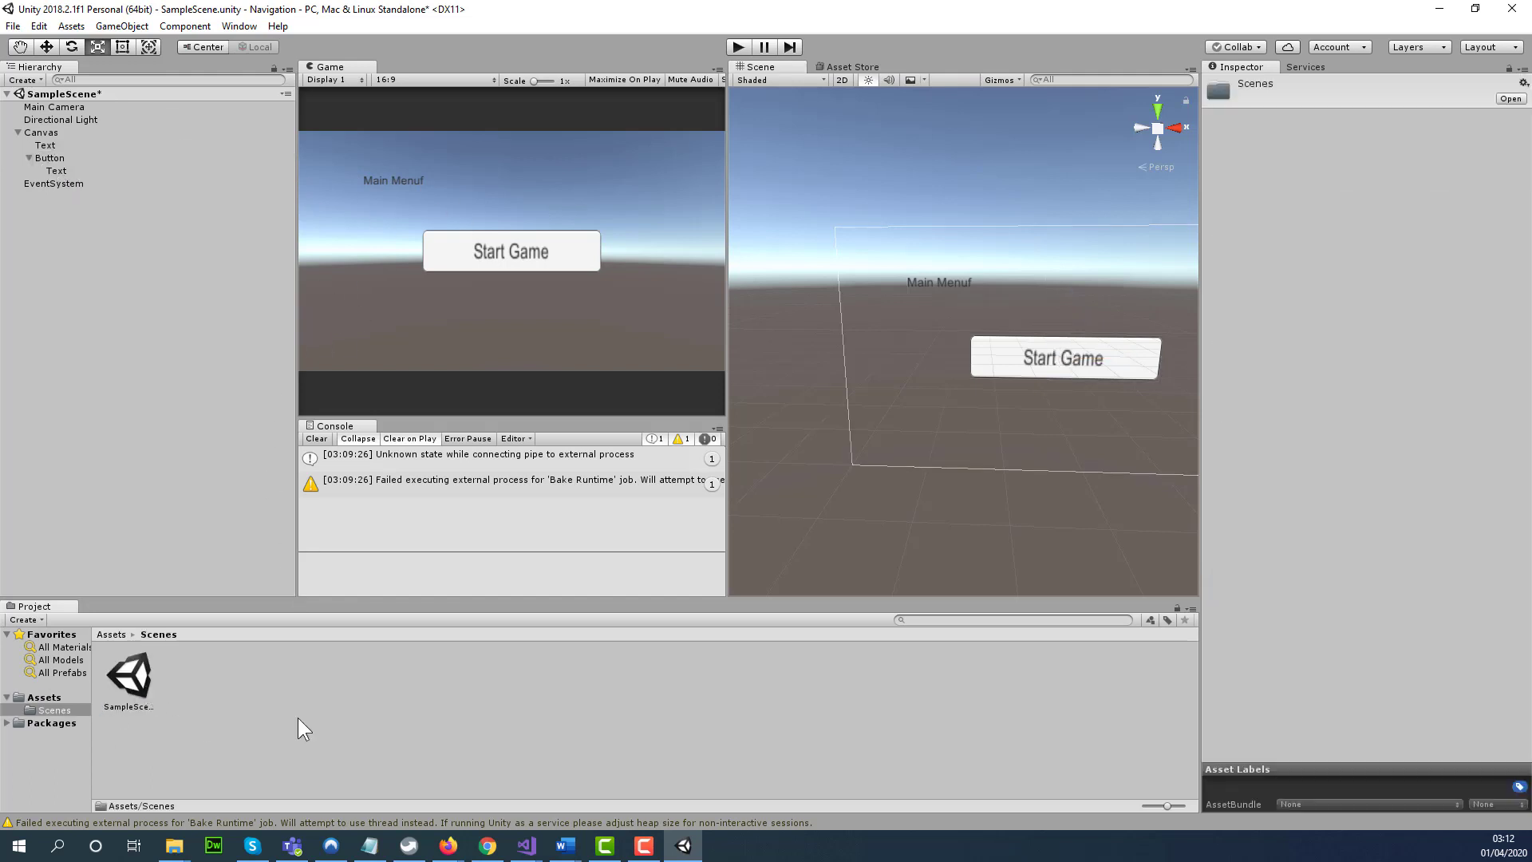
pyautogui.rightClick(118, 706)
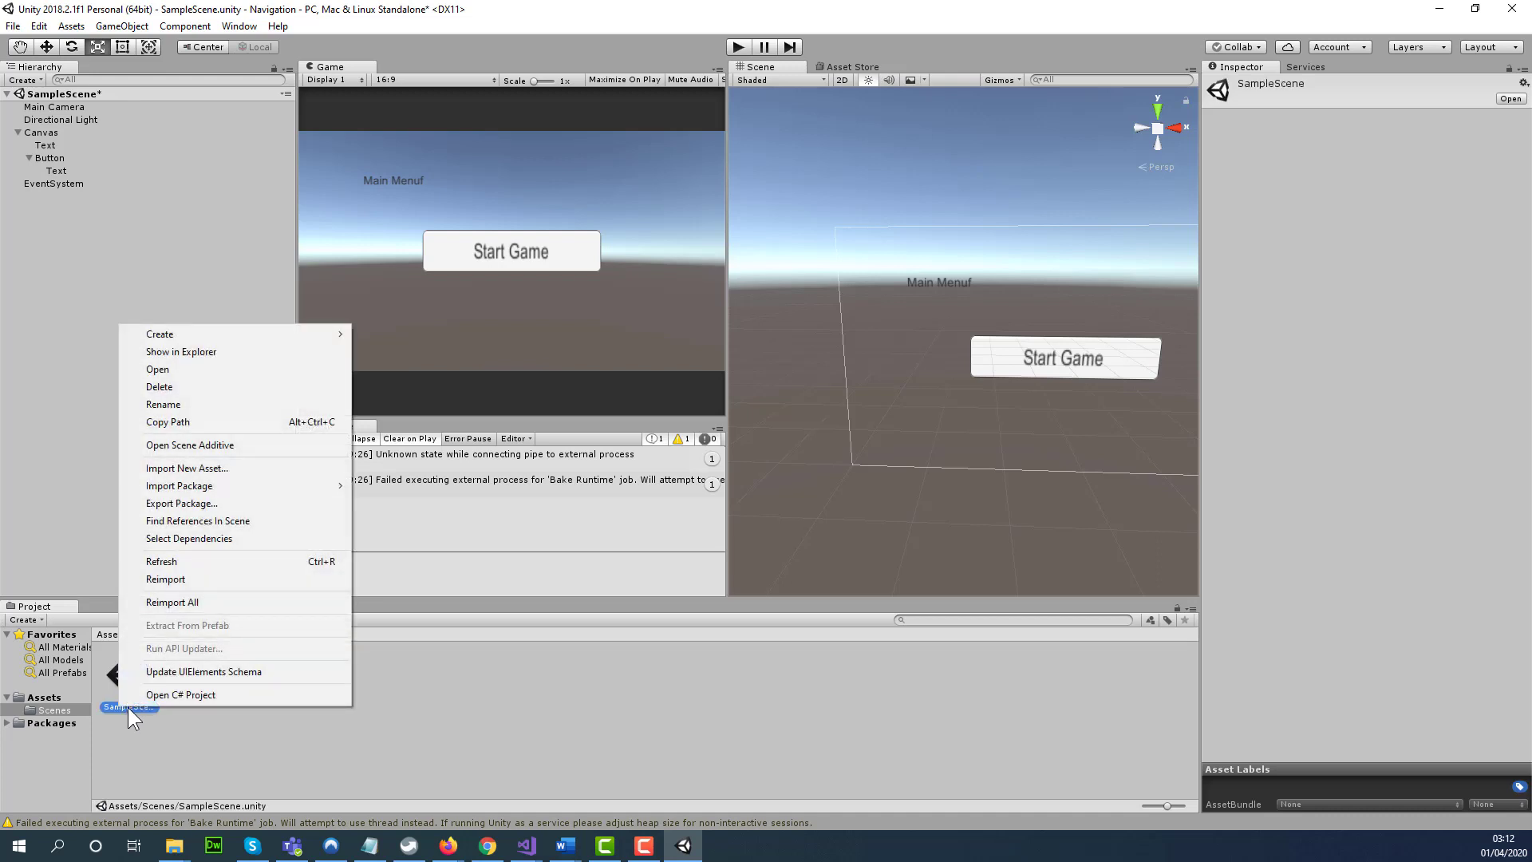
pyautogui.click(181, 403)
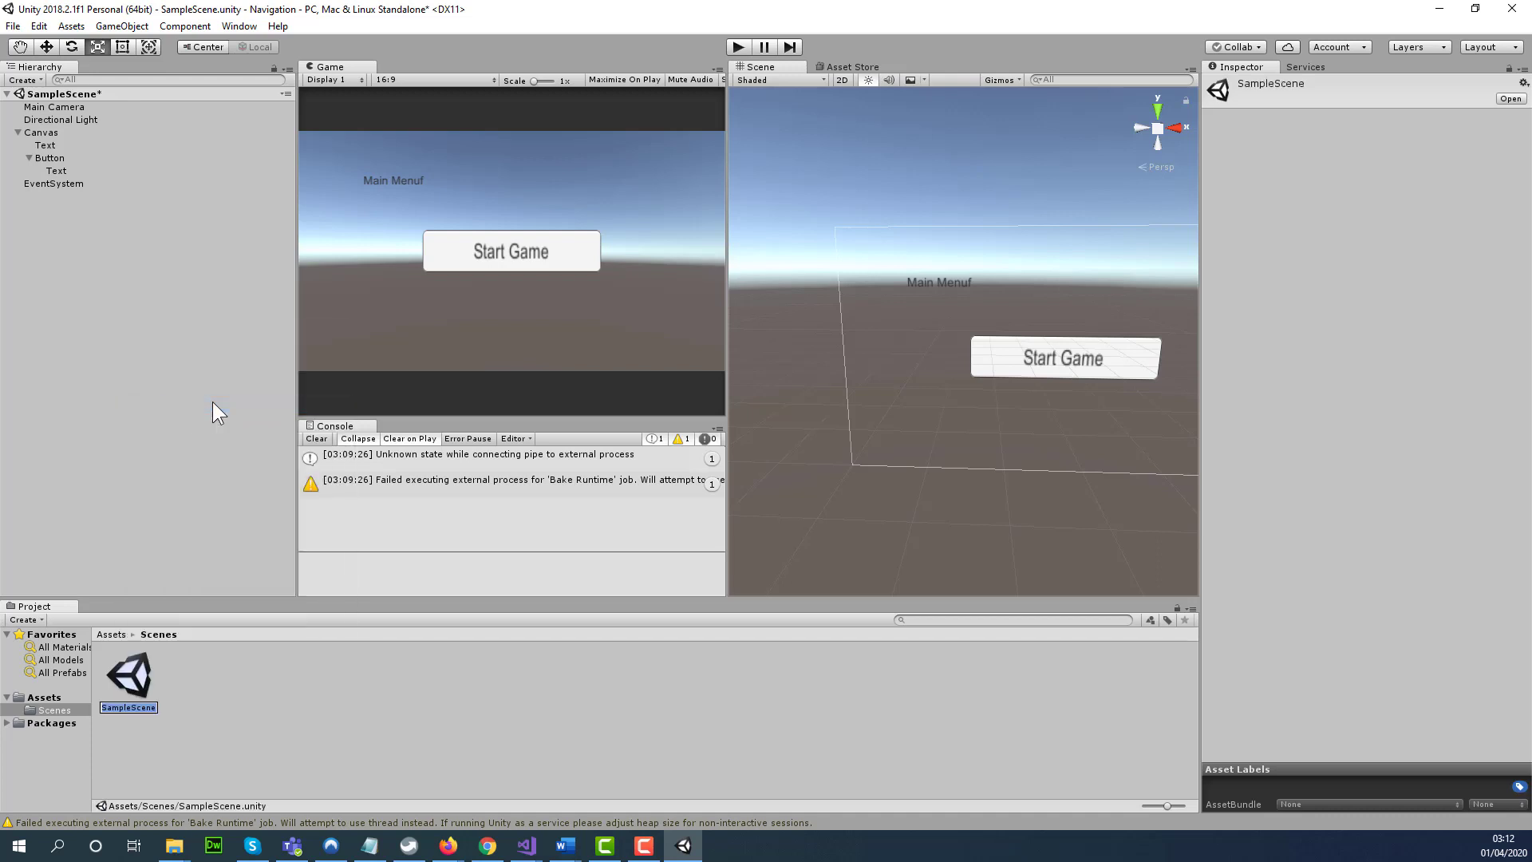
pyautogui.write('Main')
pyautogui.press('BackSpace')
pyautogui.press('BackSpace')
pyautogui.write('nMenu')
pyautogui.press('Return')
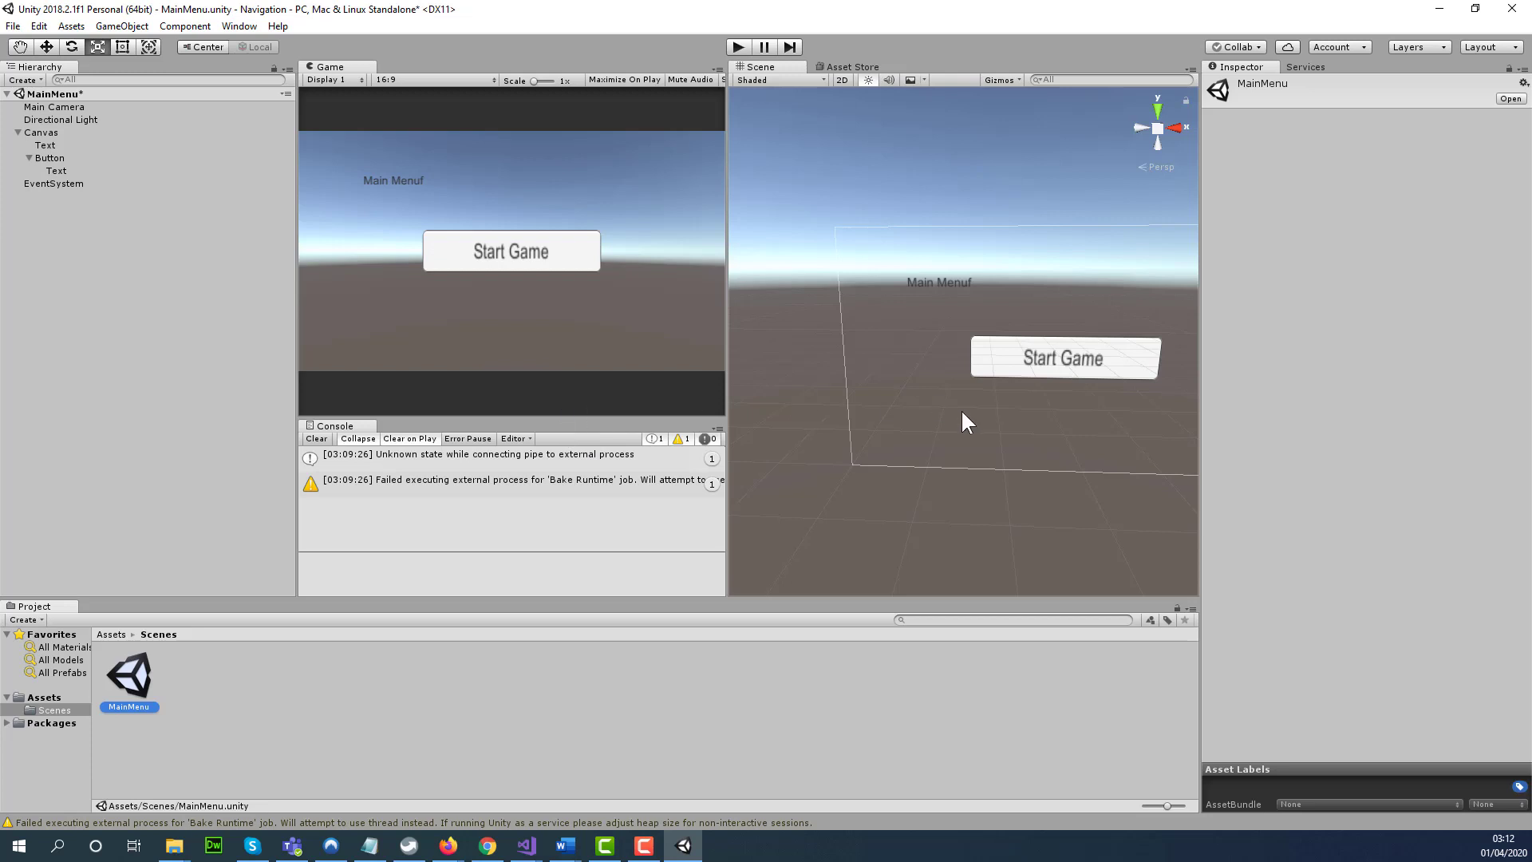
# Step: Create a scene named Level1 in the Scenes folder and open it, saving the changes to the MainMenu scene
pyautogui.rightClick(216, 705)
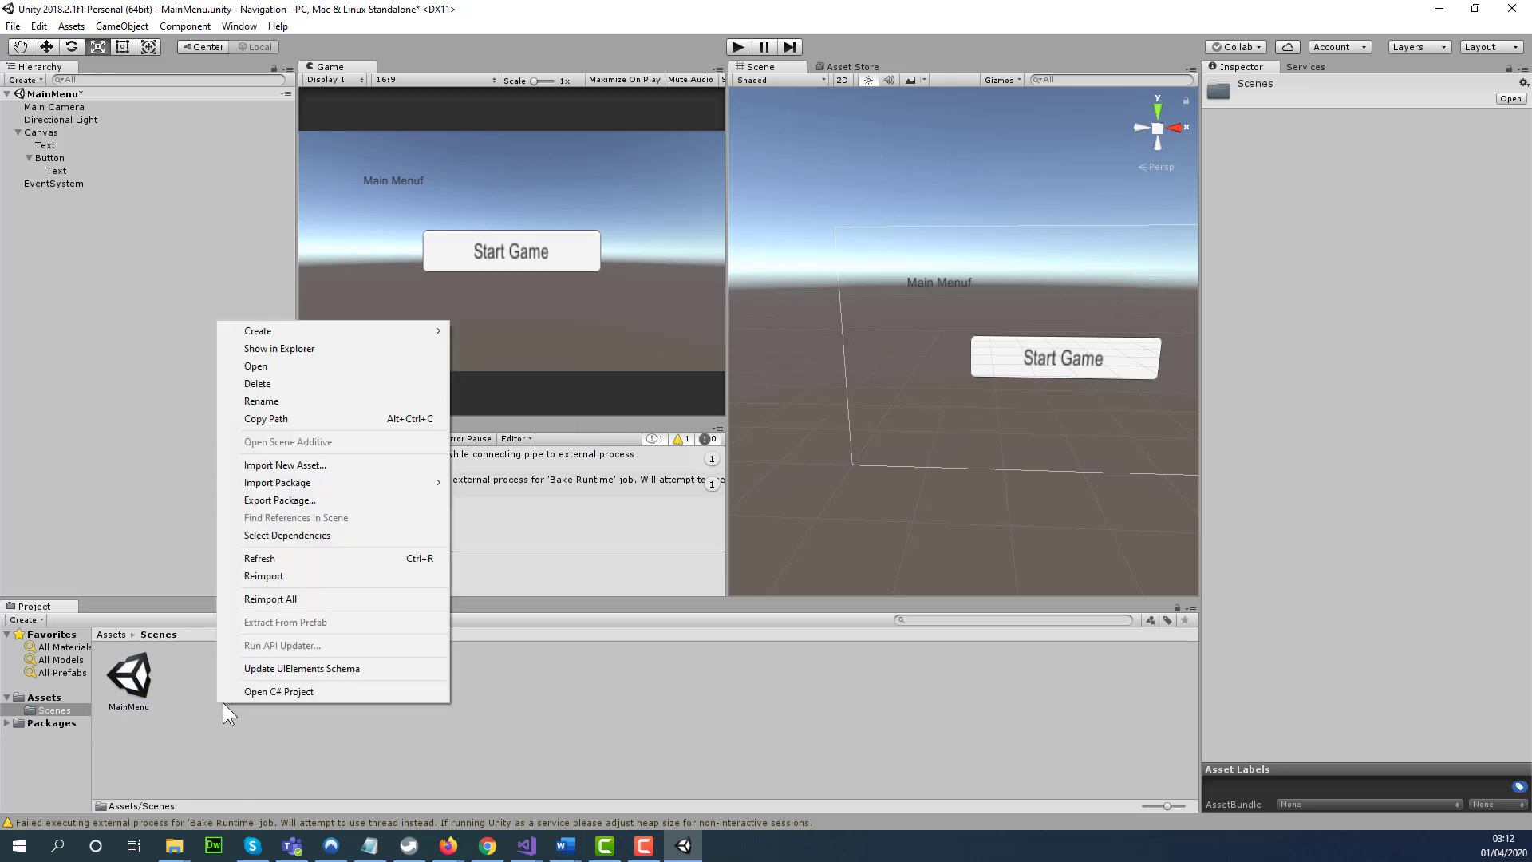
pyautogui.moveTo(309, 324)
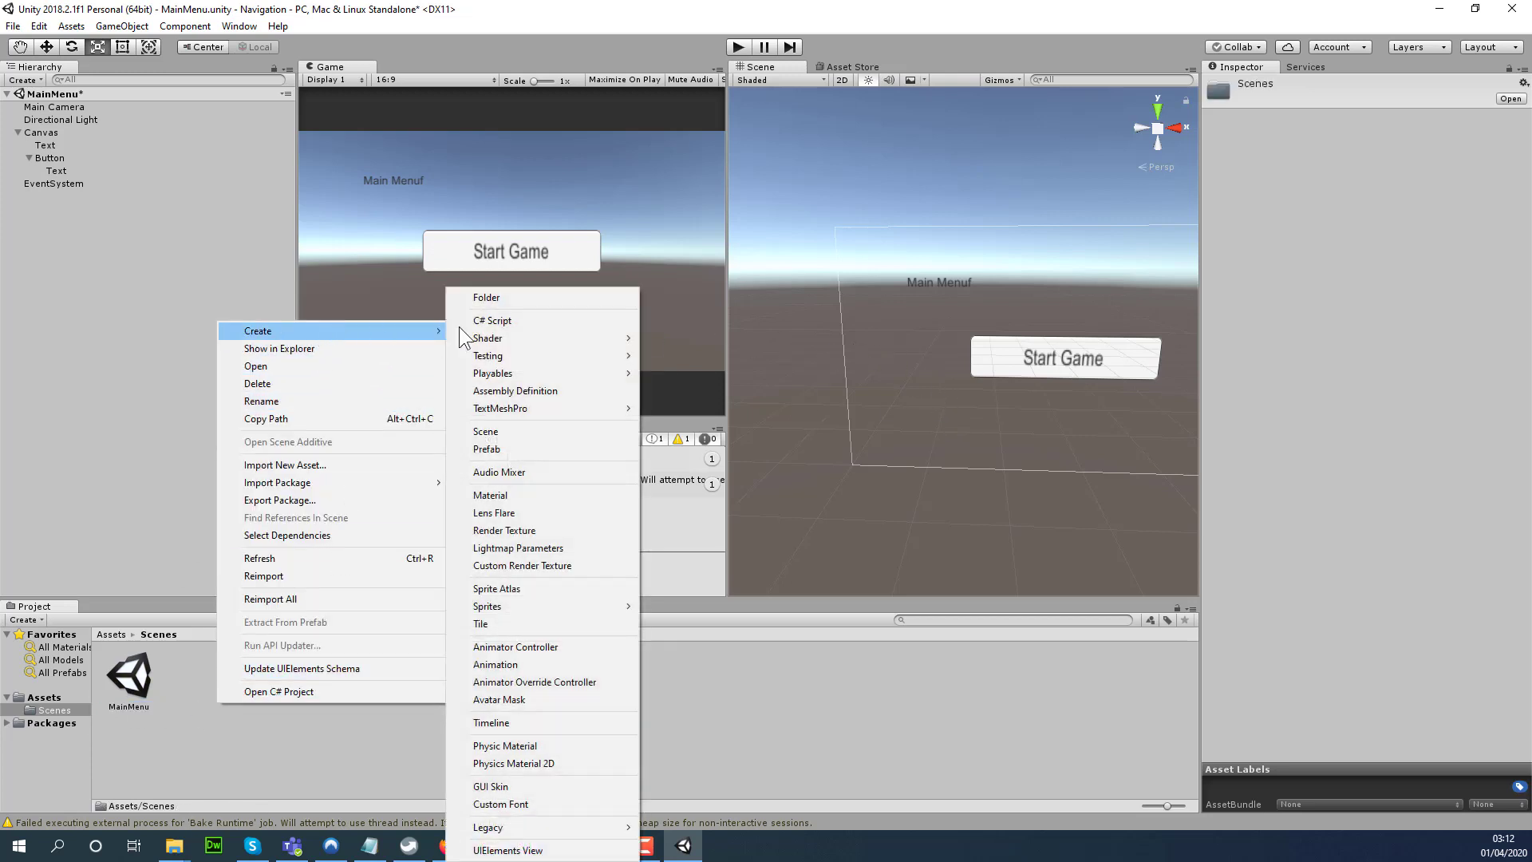
pyautogui.click(524, 432)
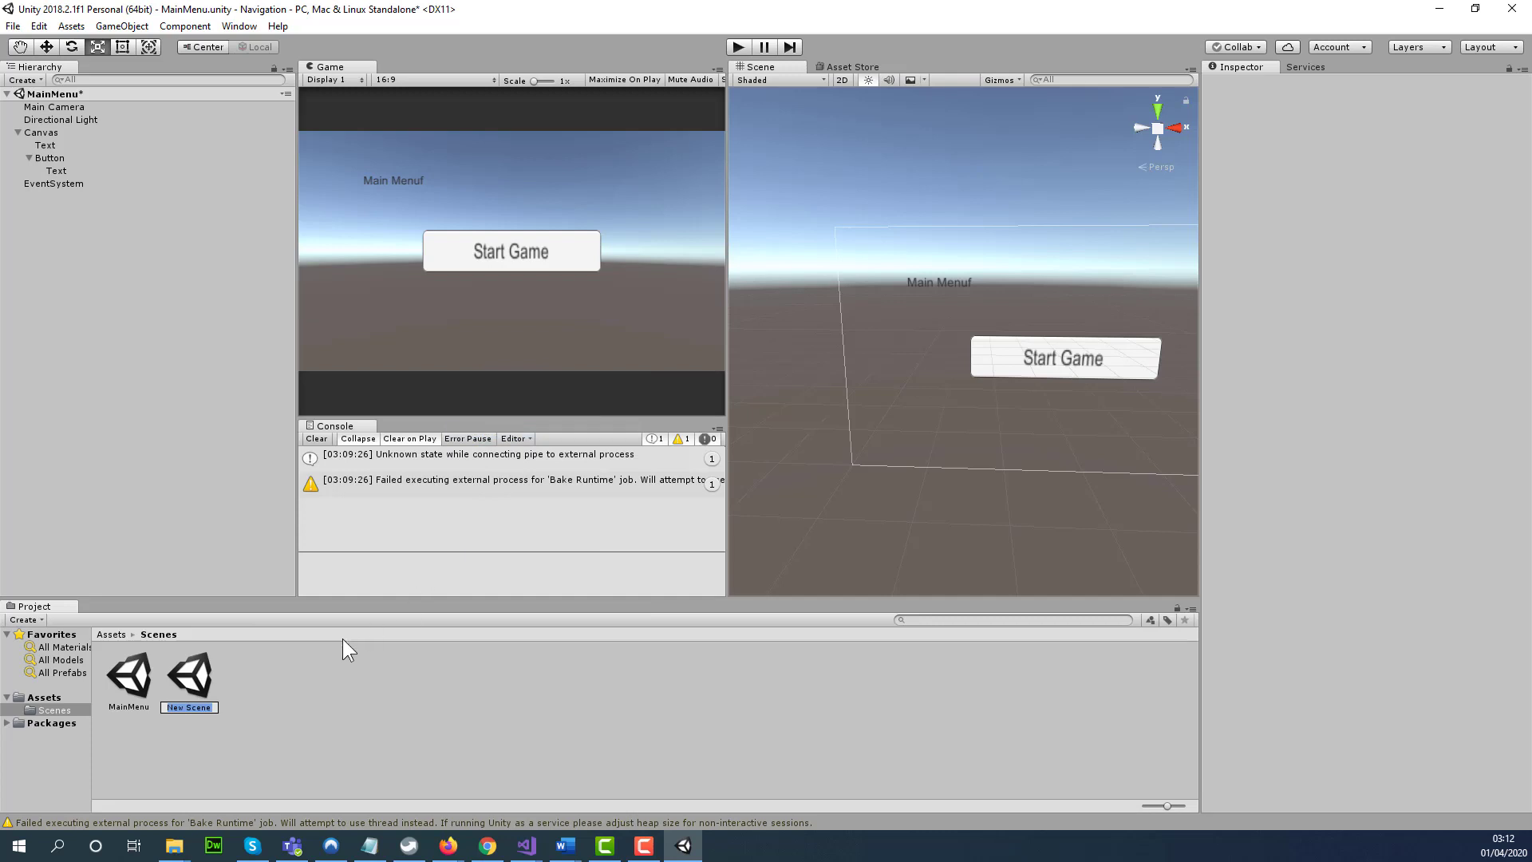
pyautogui.write('Level1')
pyautogui.press('Return')
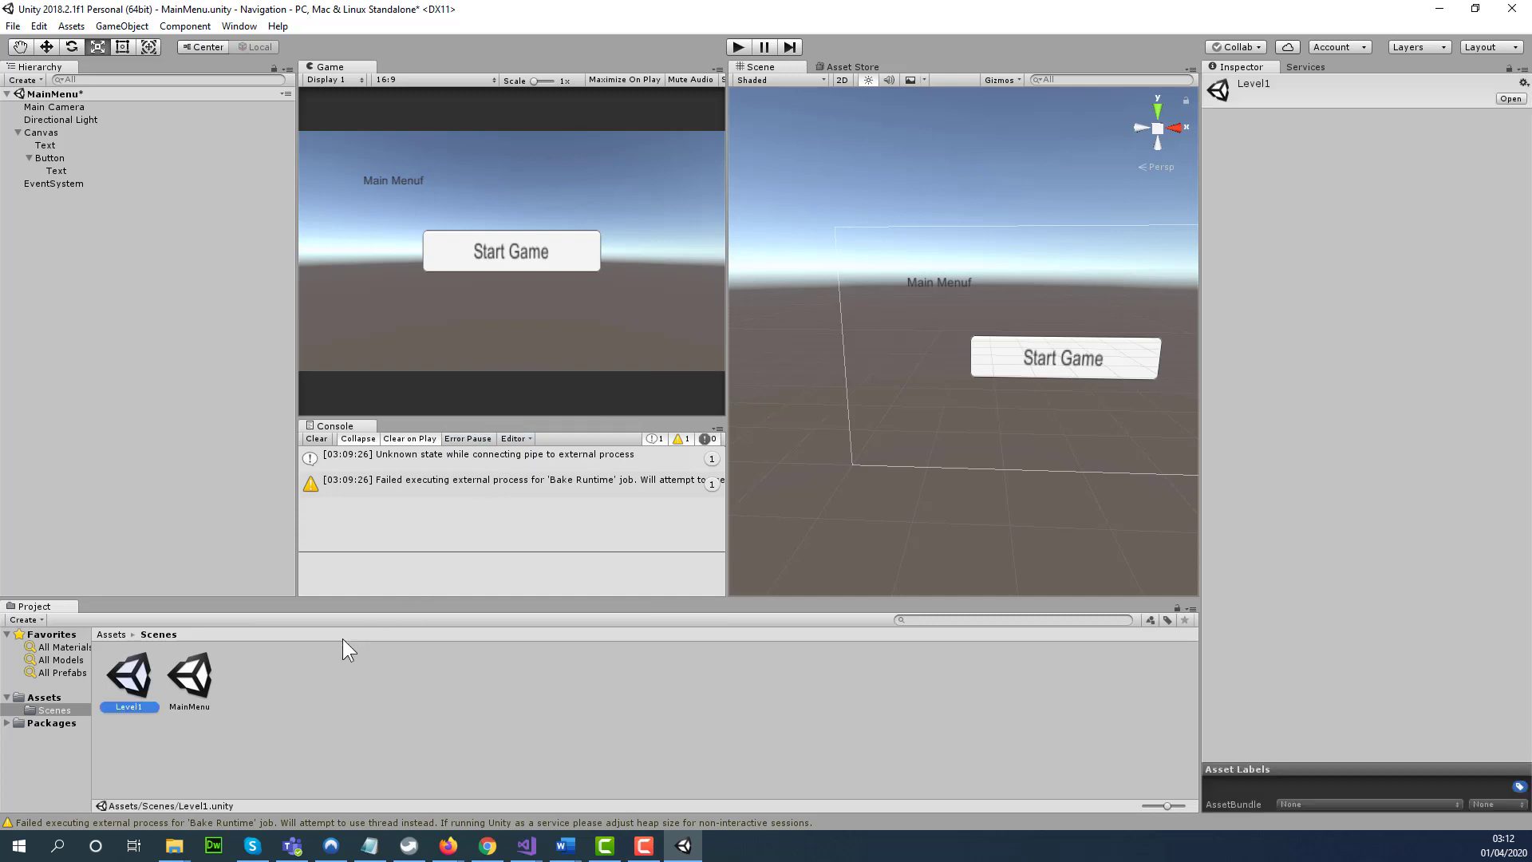
pyautogui.doubleClick(129, 678)
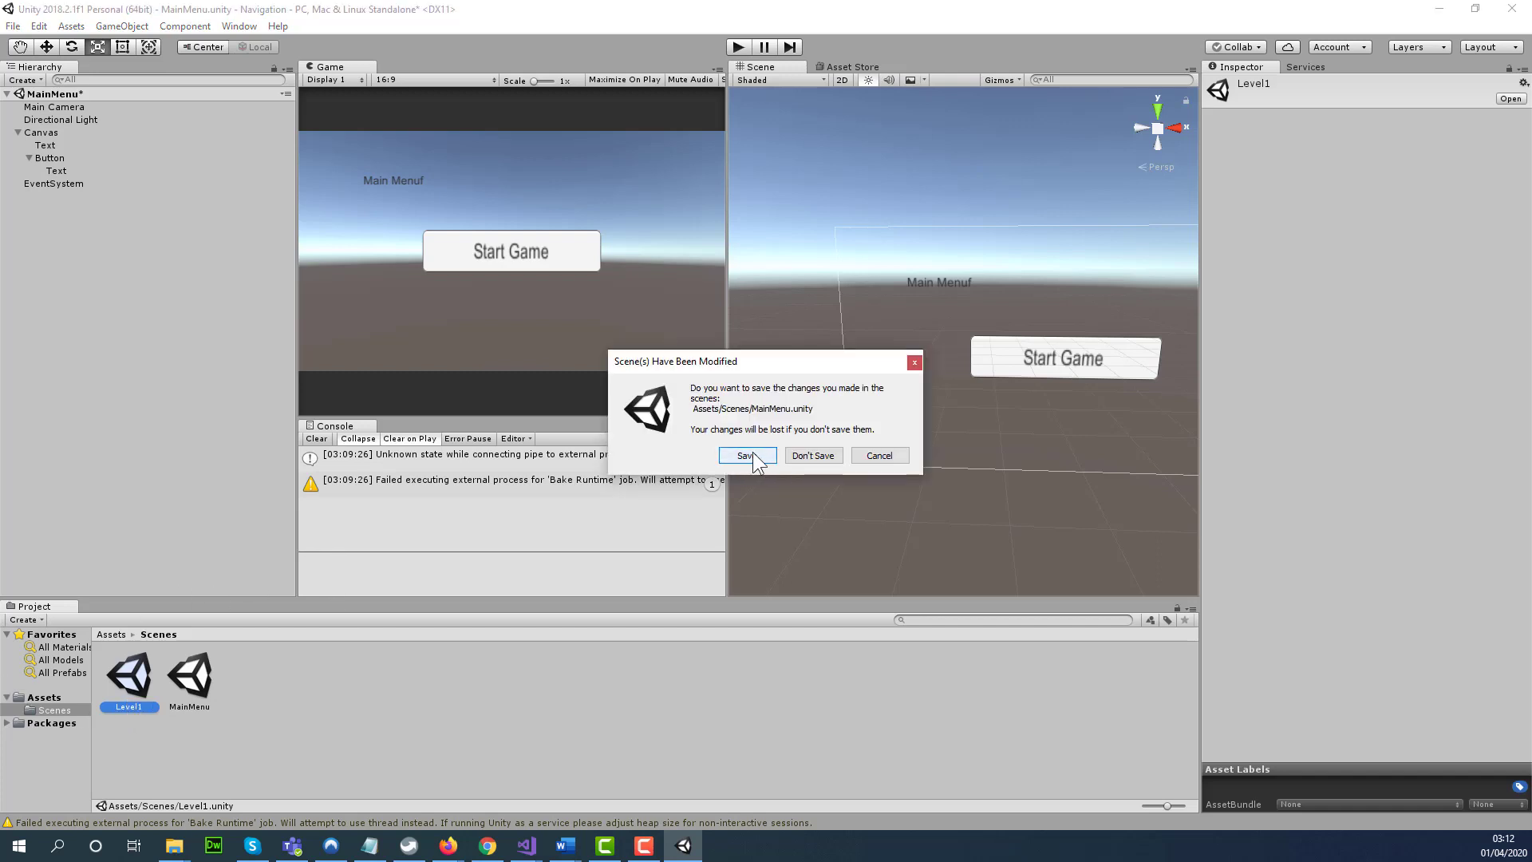
pyautogui.click(748, 455)
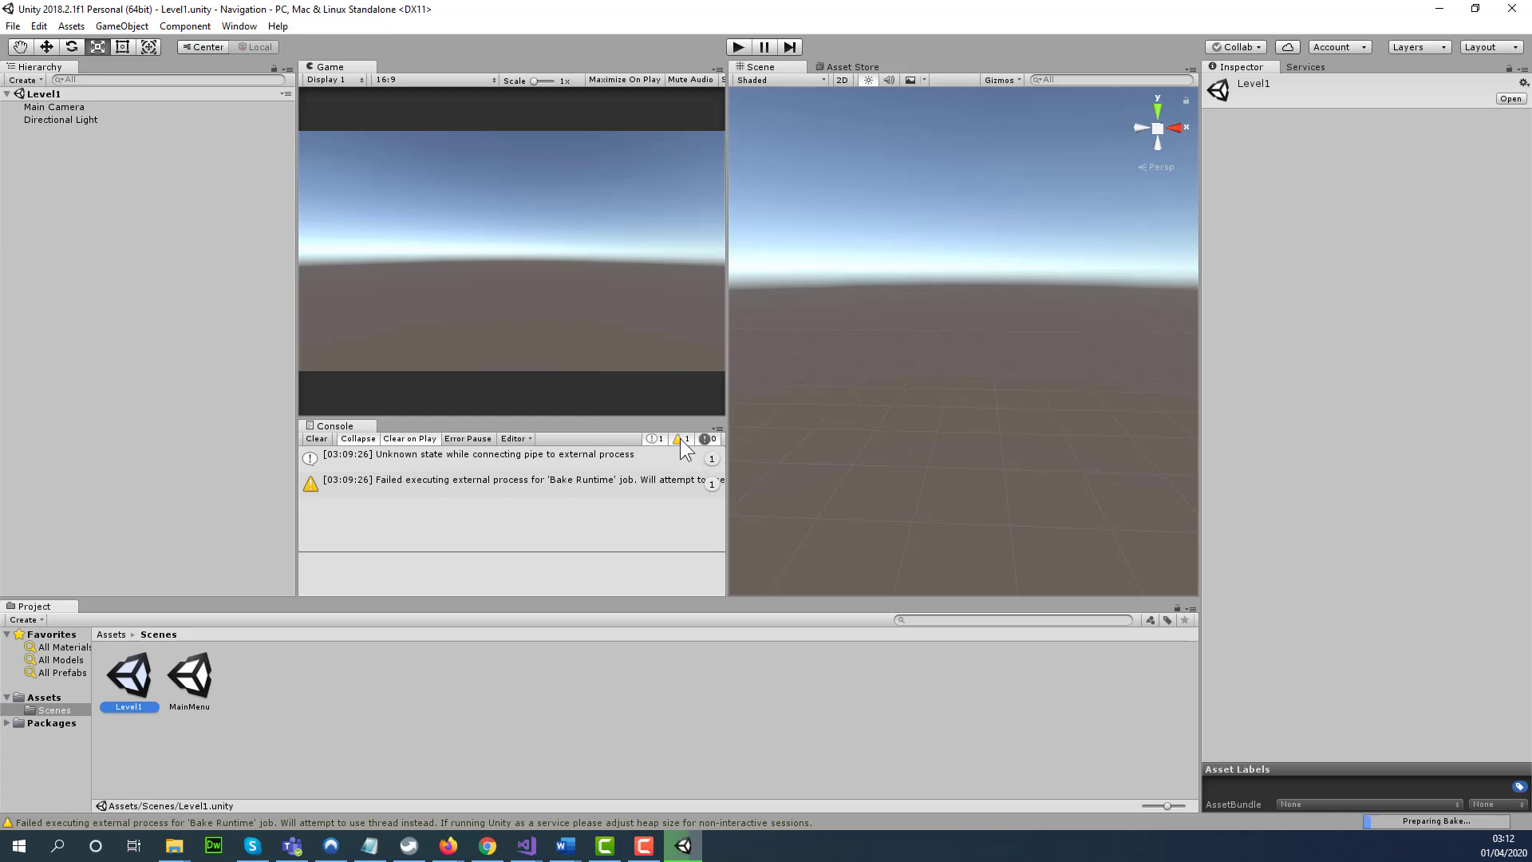
# Step: Add a UI Text reading "Level 1" and move it to the canvas's upper-left area at about X -168.5, Y 99.7
pyautogui.rightClick(91, 169)
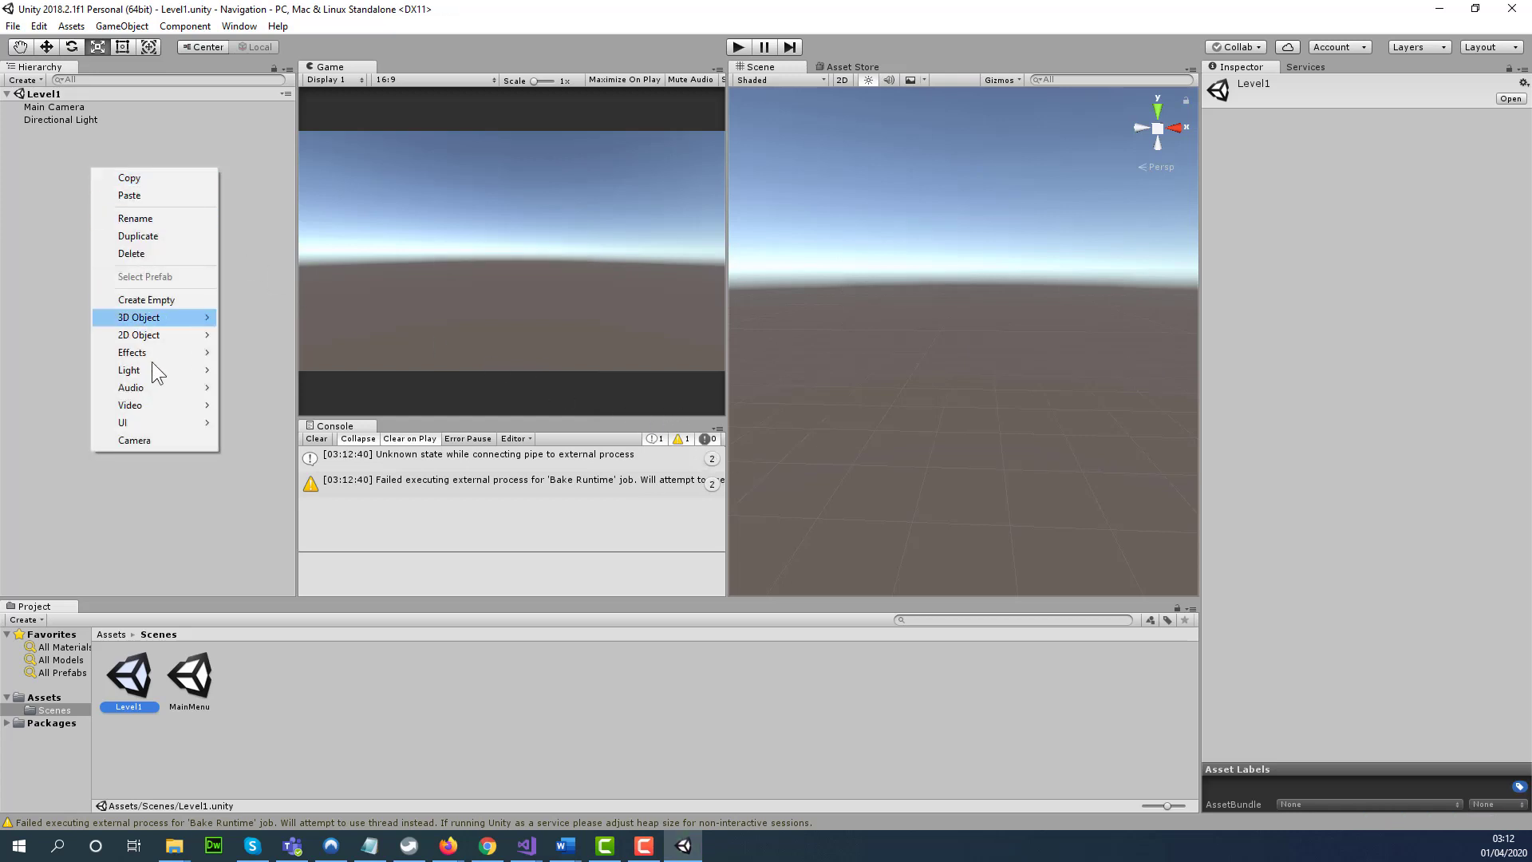
pyautogui.moveTo(155, 418)
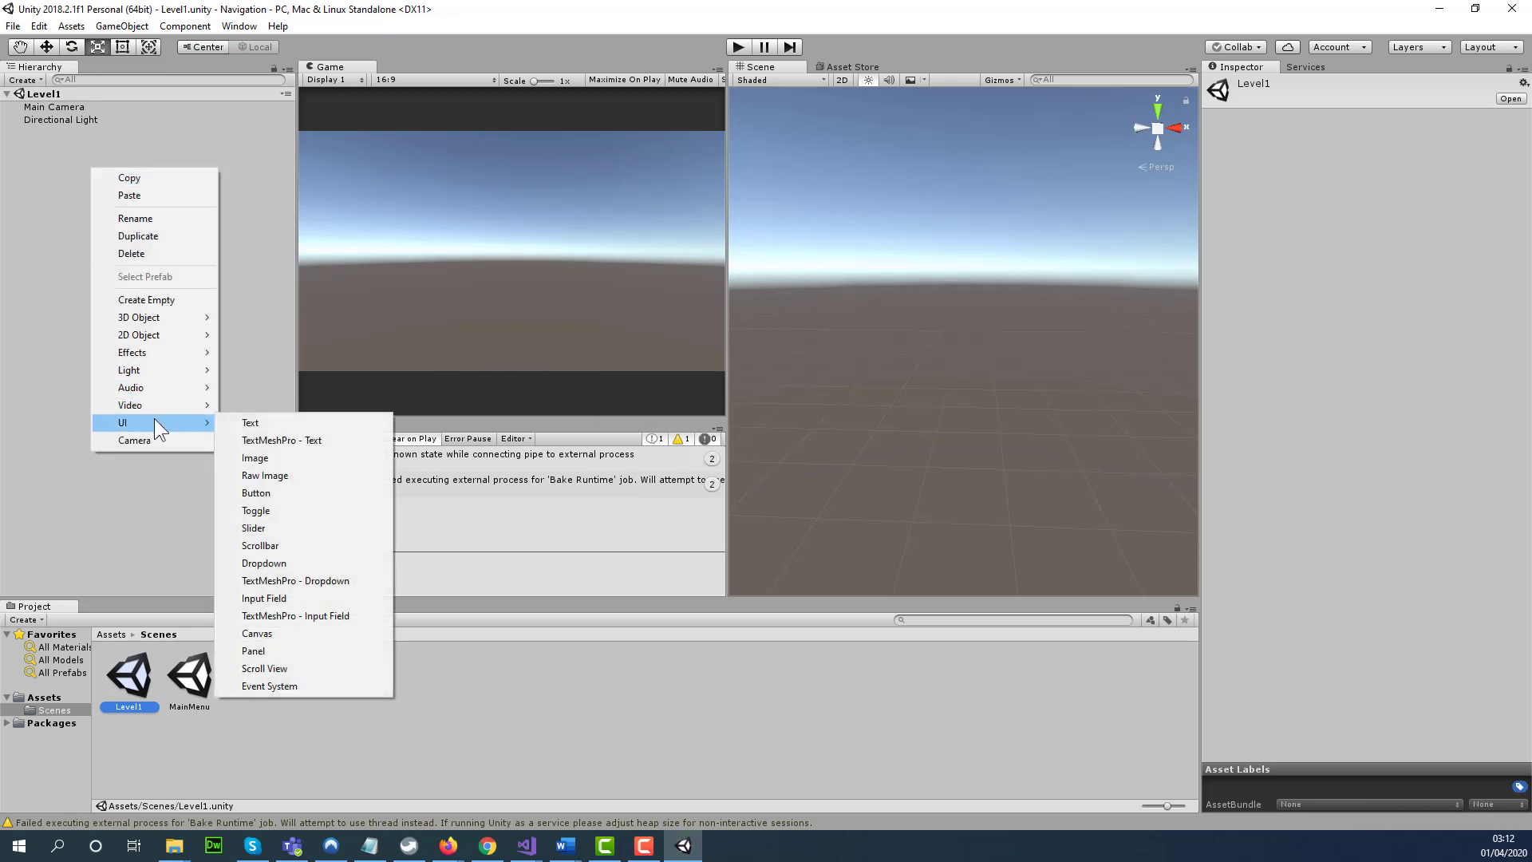
pyautogui.click(260, 423)
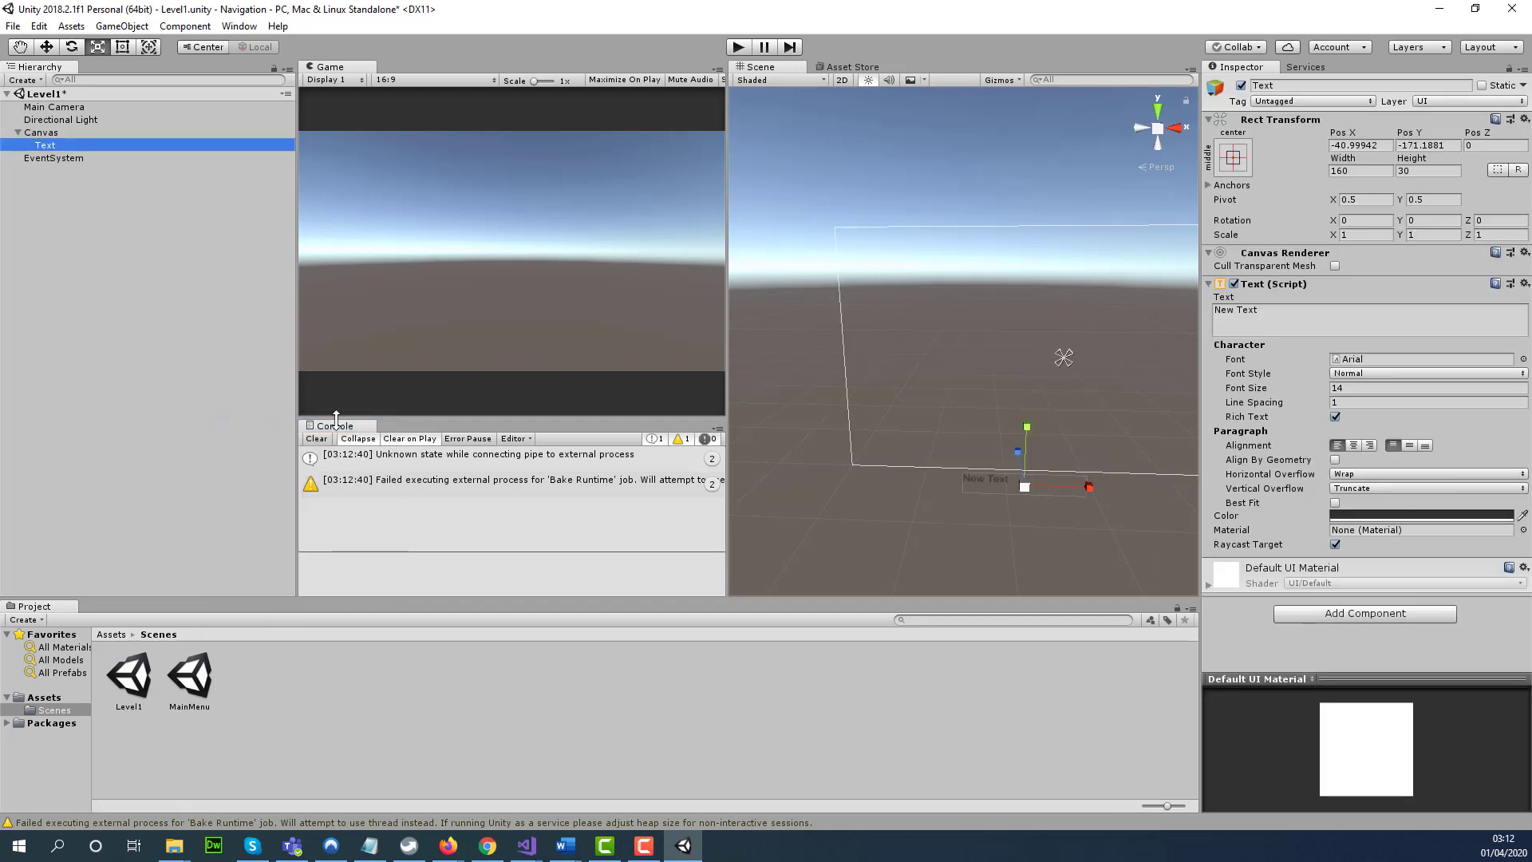
pyautogui.click(1323, 315)
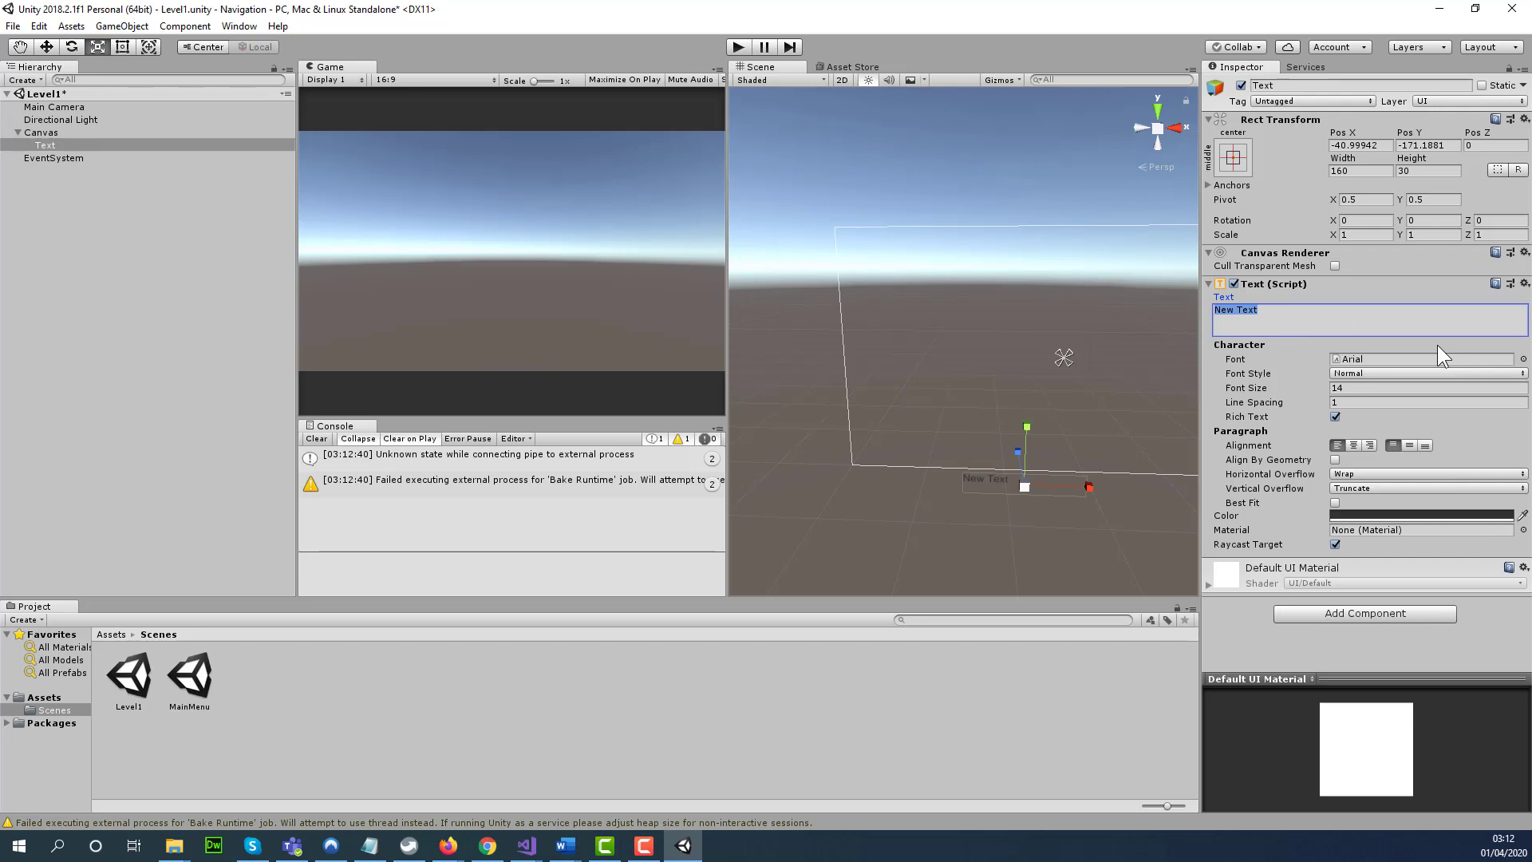
pyautogui.write('Level 1')
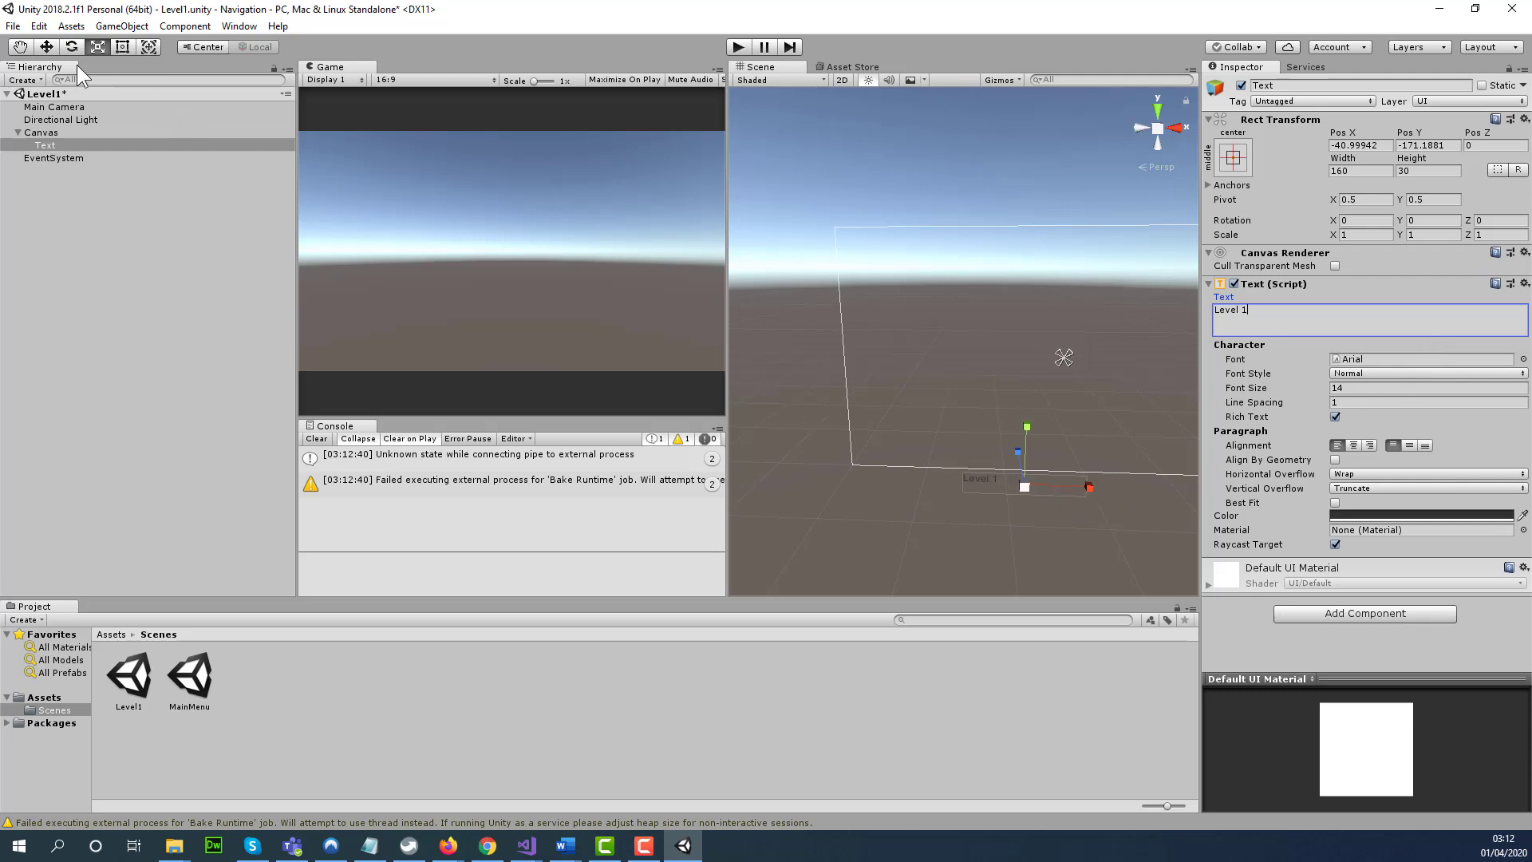
pyautogui.click(45, 47)
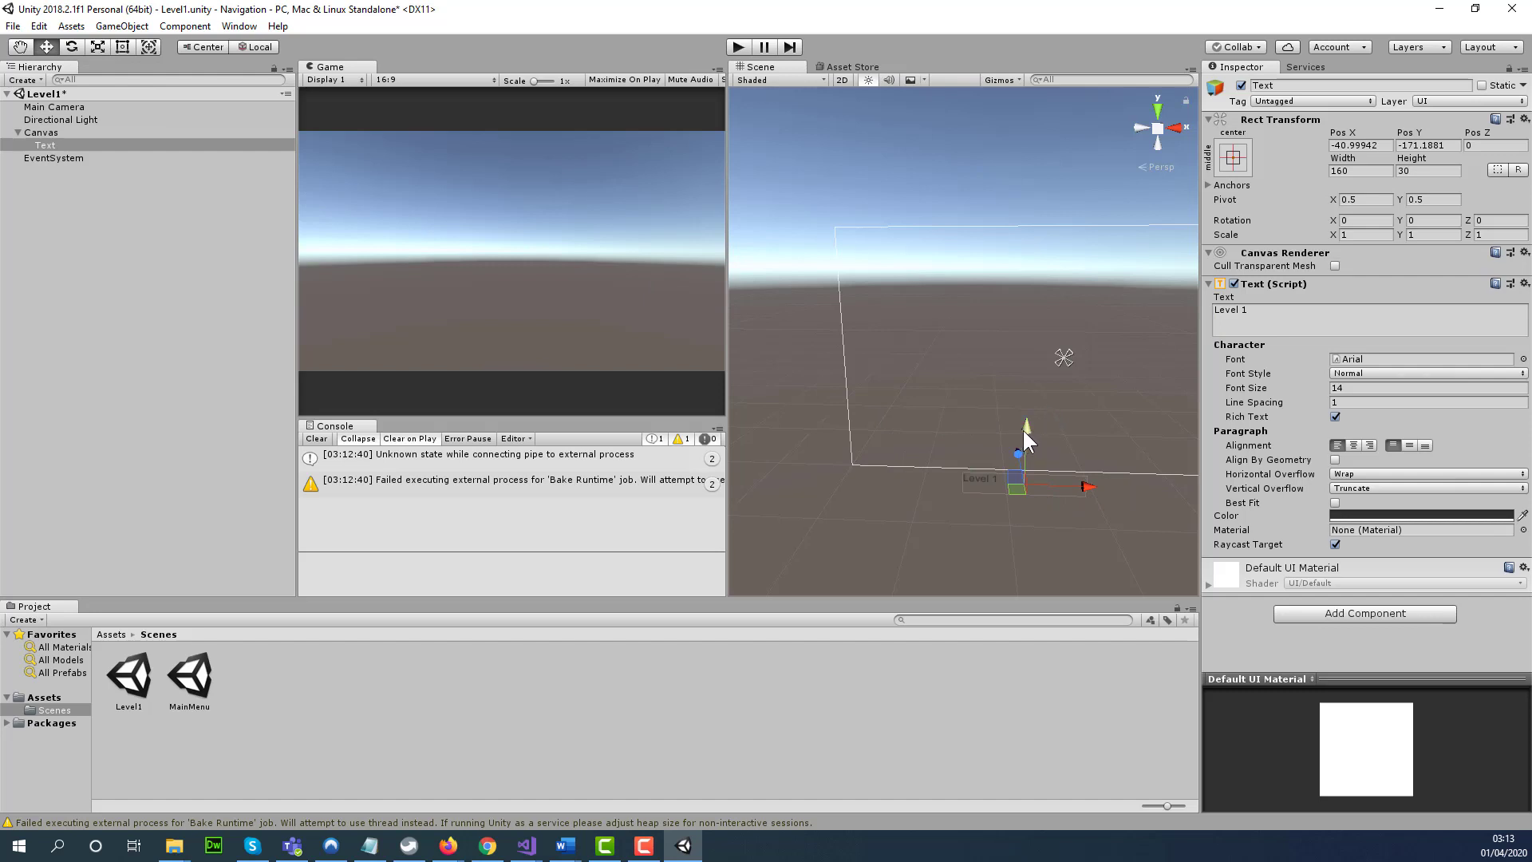
pyautogui.moveTo(1022, 428); pyautogui.dragTo(980, 263)
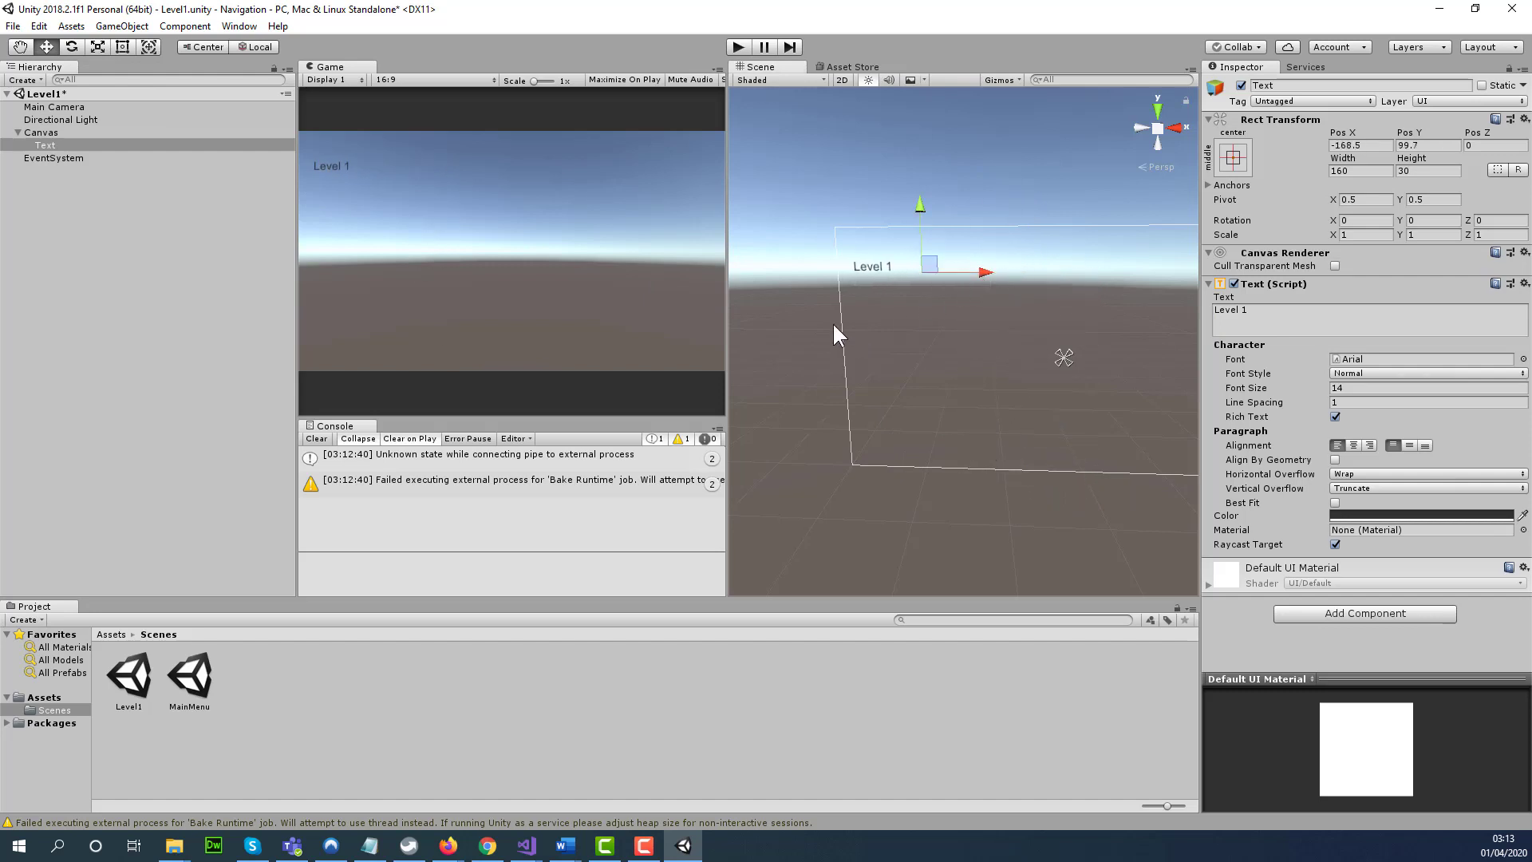
# Step: Add a UI Button as a child of the Canvas in the Level1 scene
pyautogui.click(18, 132)
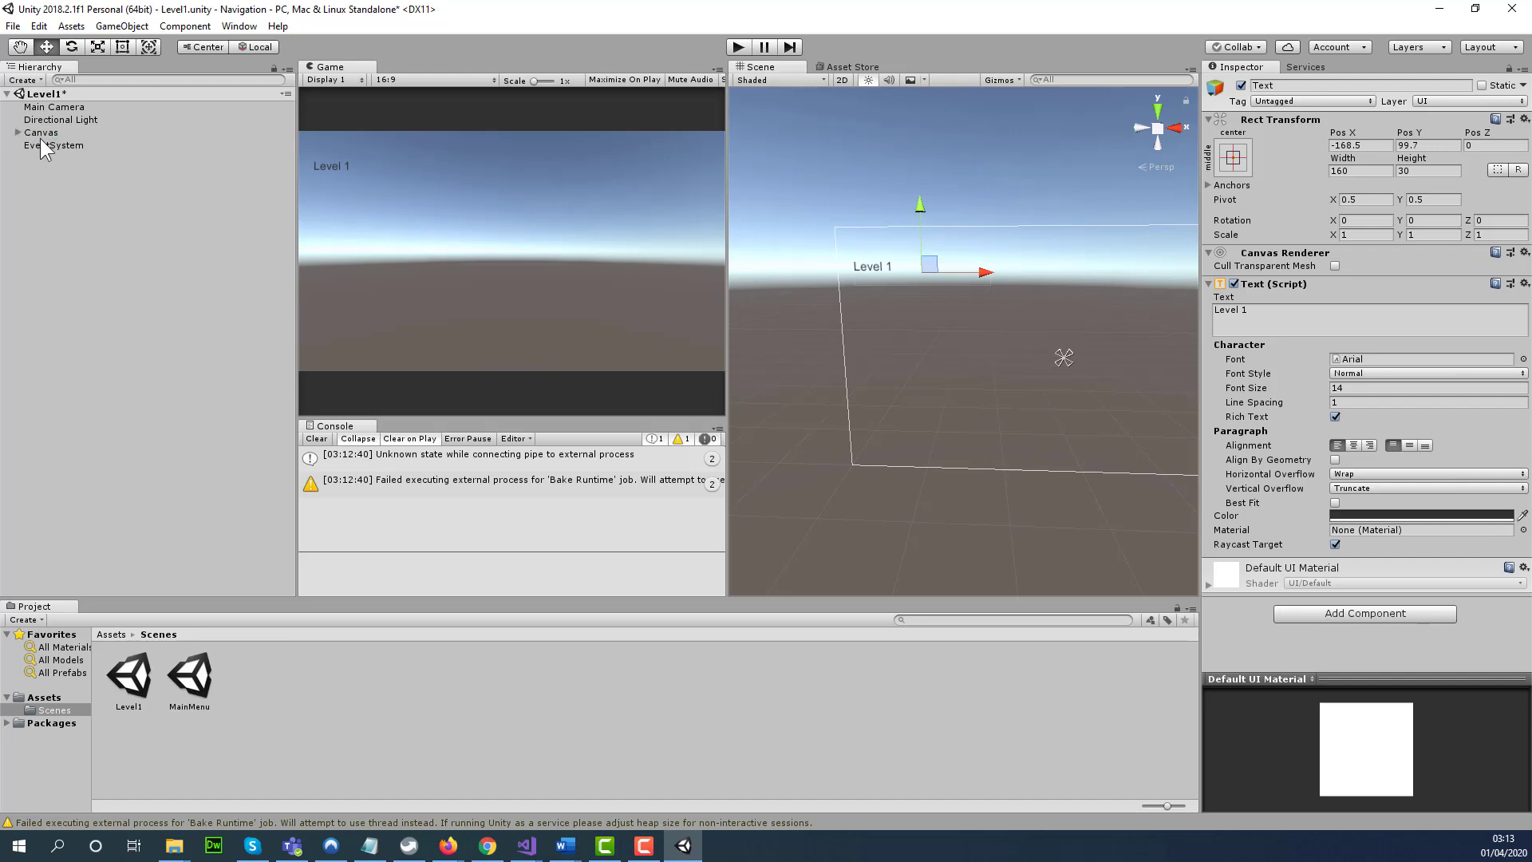
pyautogui.click(39, 133)
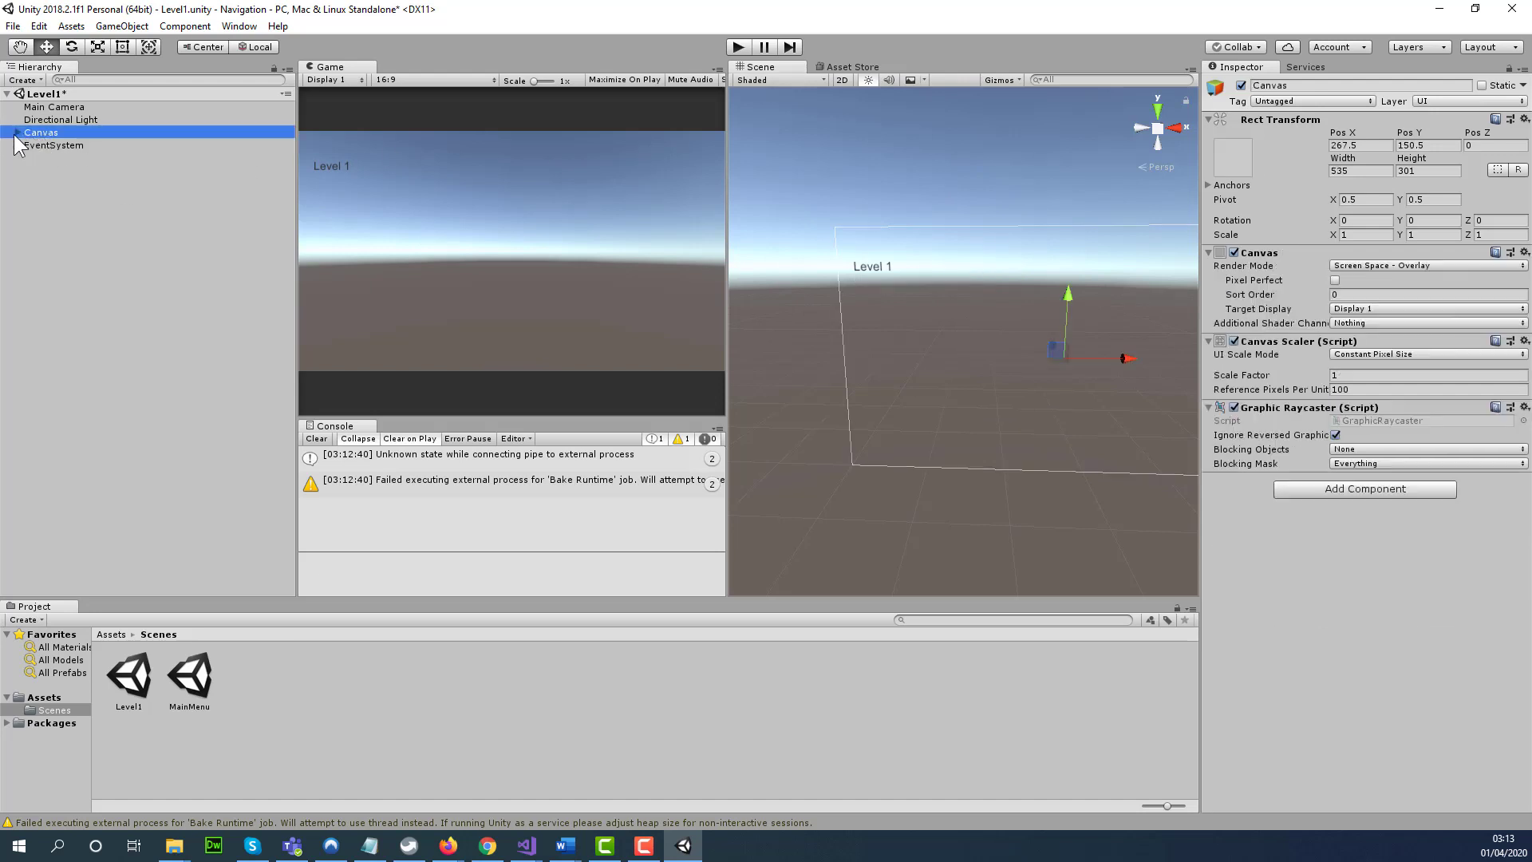
pyautogui.click(16, 133)
pyautogui.rightClick(37, 133)
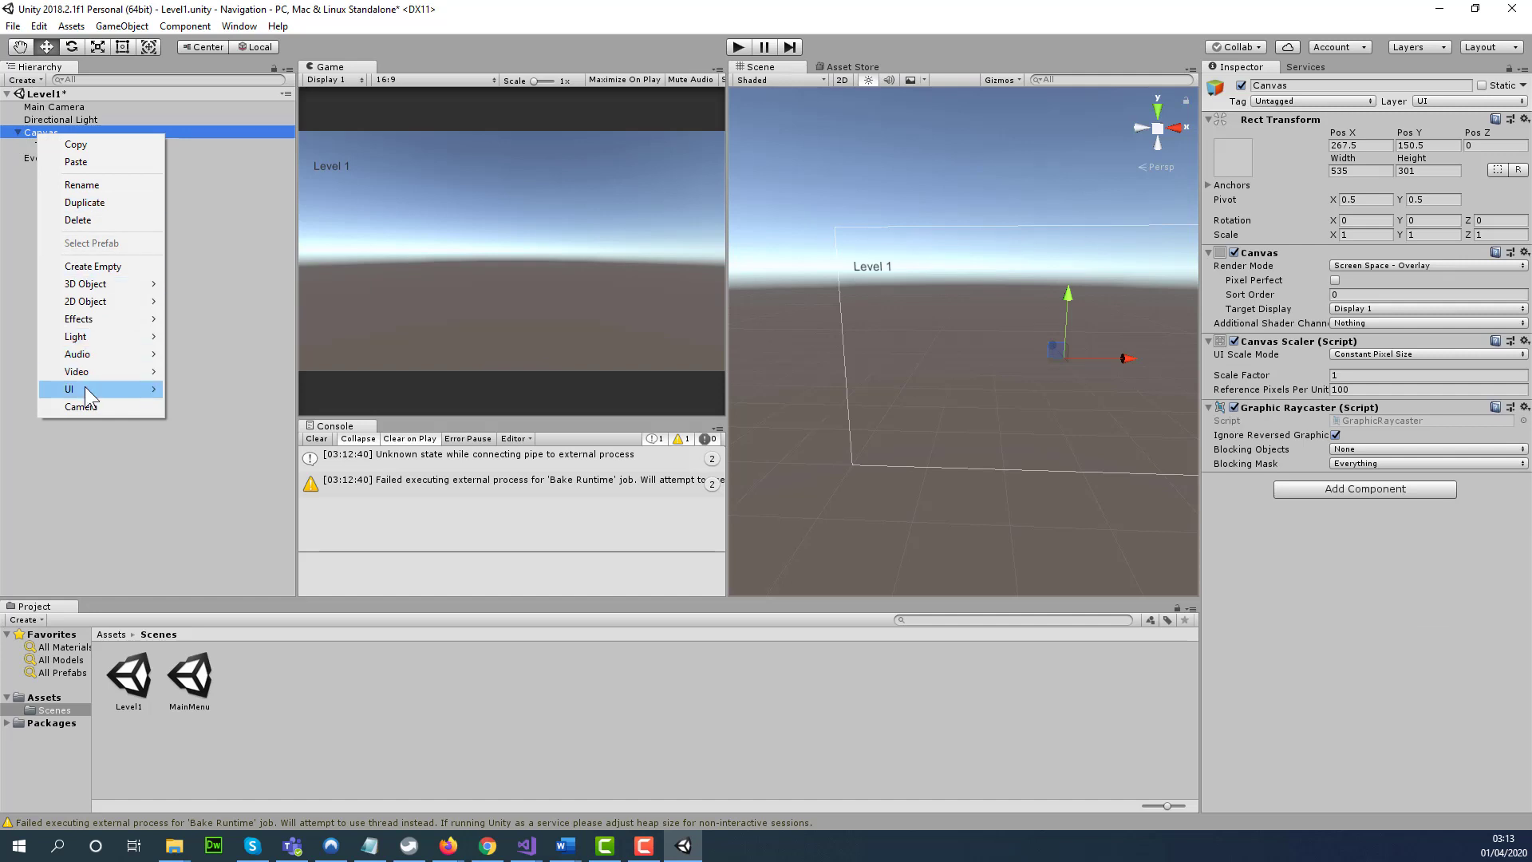
pyautogui.moveTo(84, 386)
pyautogui.click(247, 454)
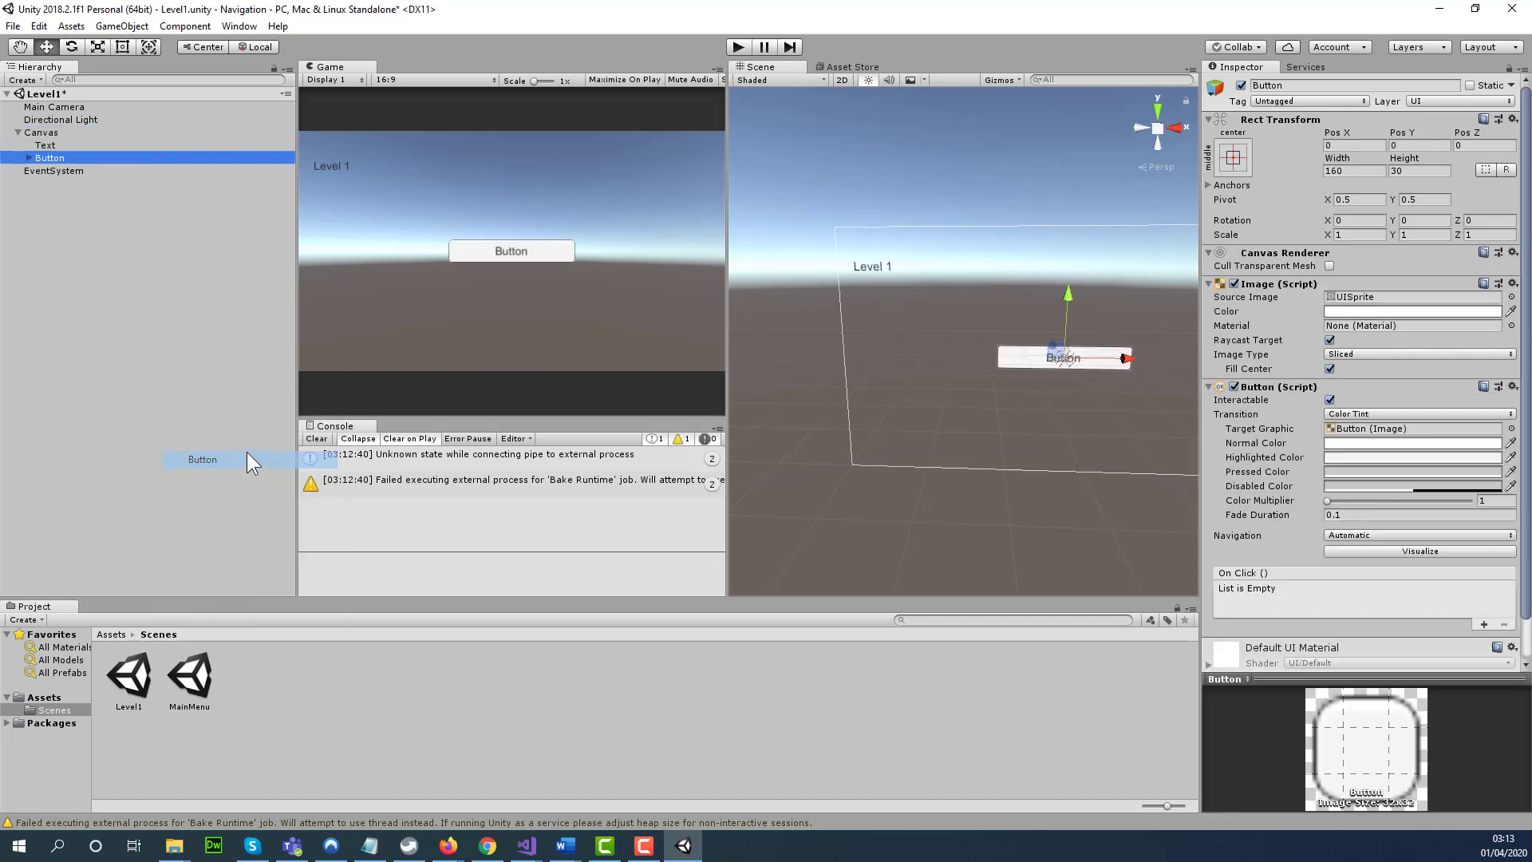
# Step: Set the label text of the Level1 button to "Main Menu"
pyautogui.click(27, 158)
pyautogui.click(46, 170)
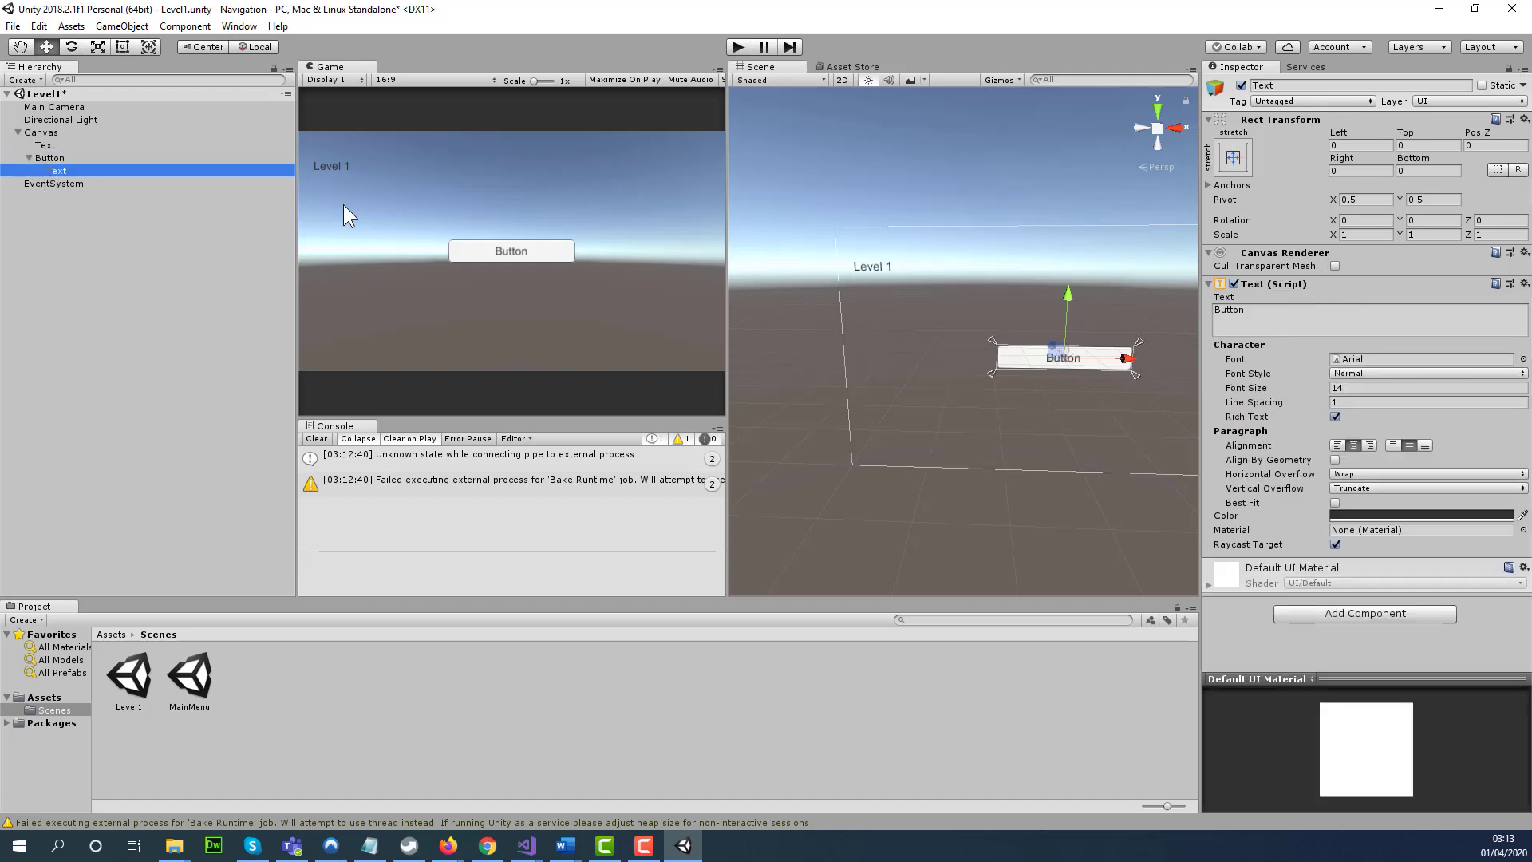
pyautogui.click(1352, 313)
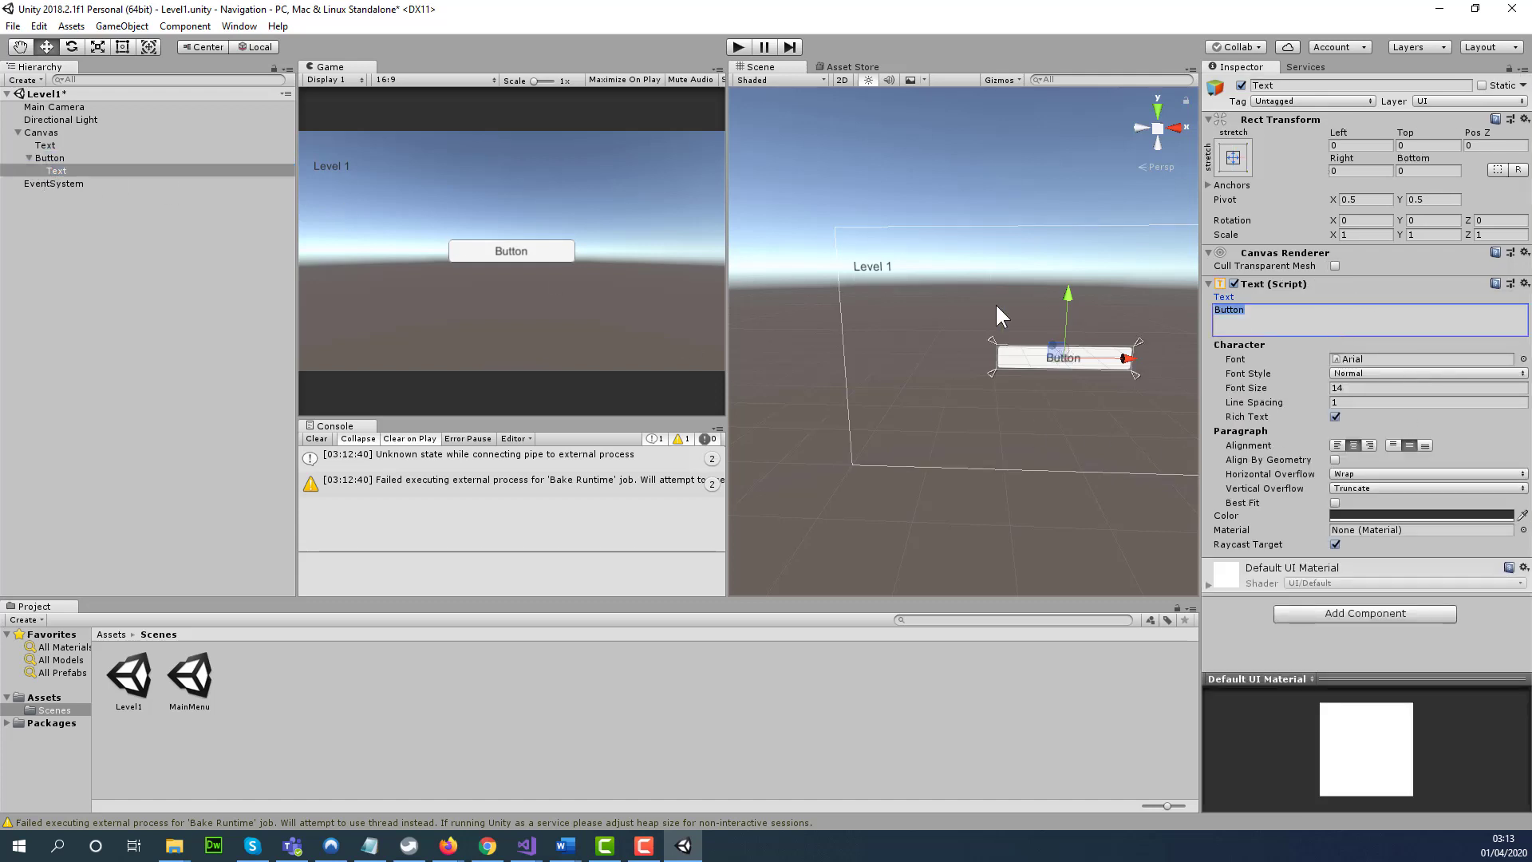
pyautogui.write('Main Menu')
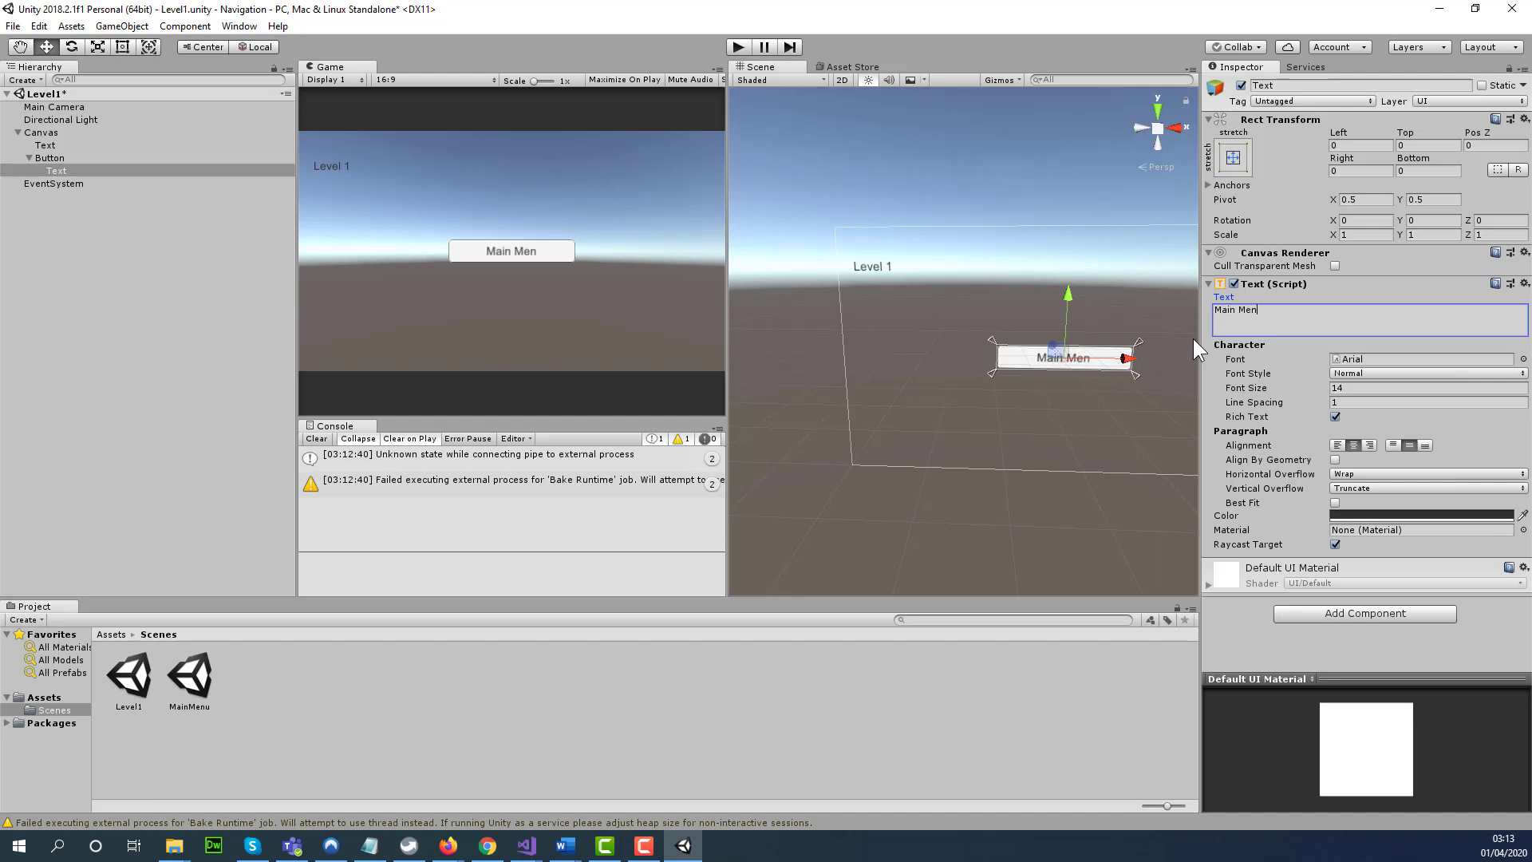
pyautogui.press('Return')
# Step: Enlarge the Main Menu button uniformly to a scale of about 2.43 with the Scale tool
pyautogui.click(89, 47)
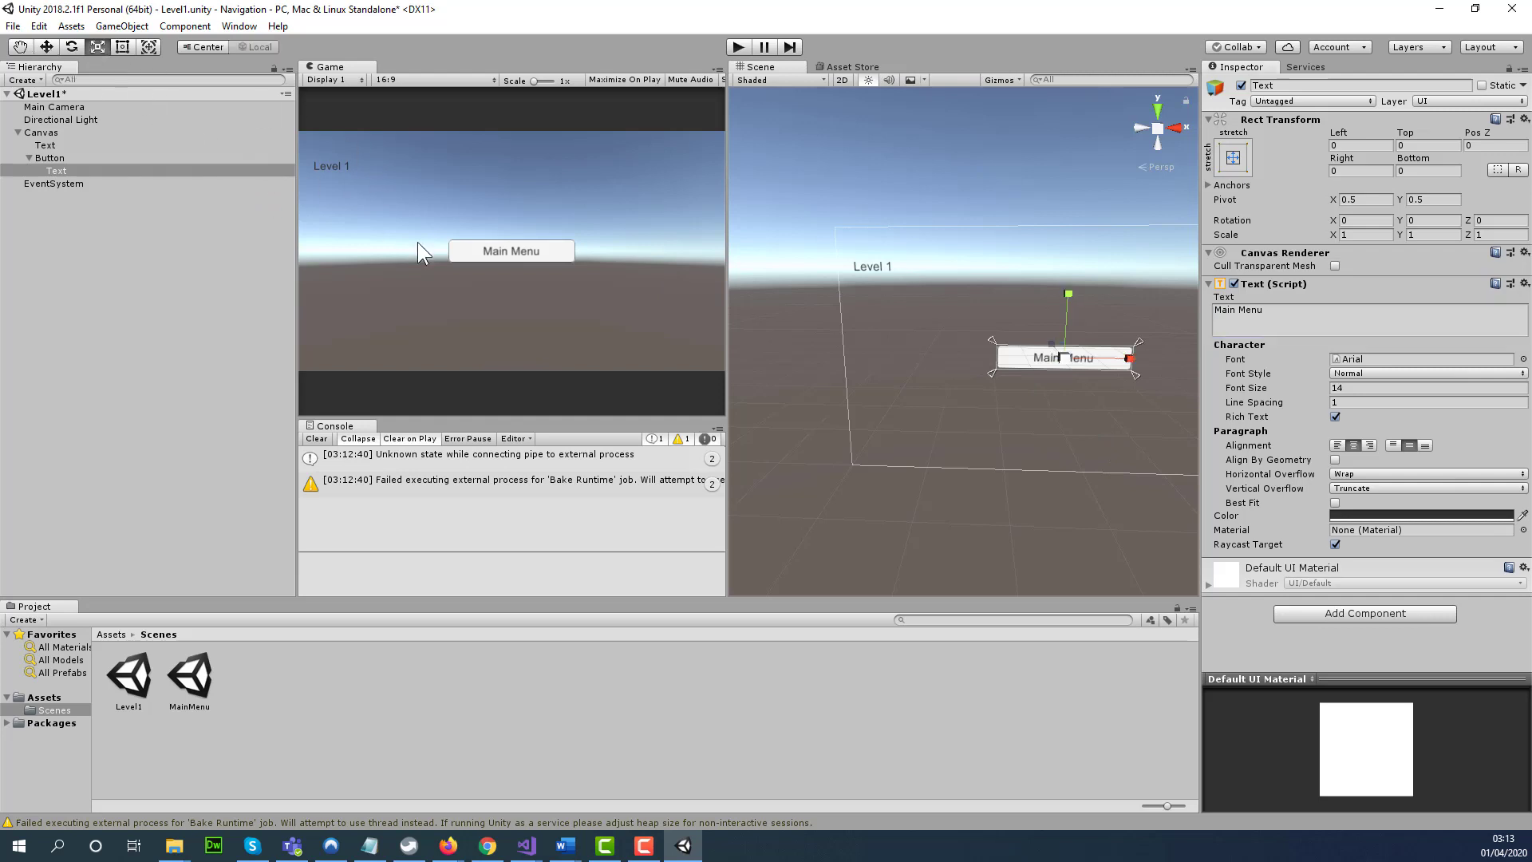
pyautogui.moveTo(1070, 356); pyautogui.dragTo(1165, 386)
pyautogui.click(49, 158)
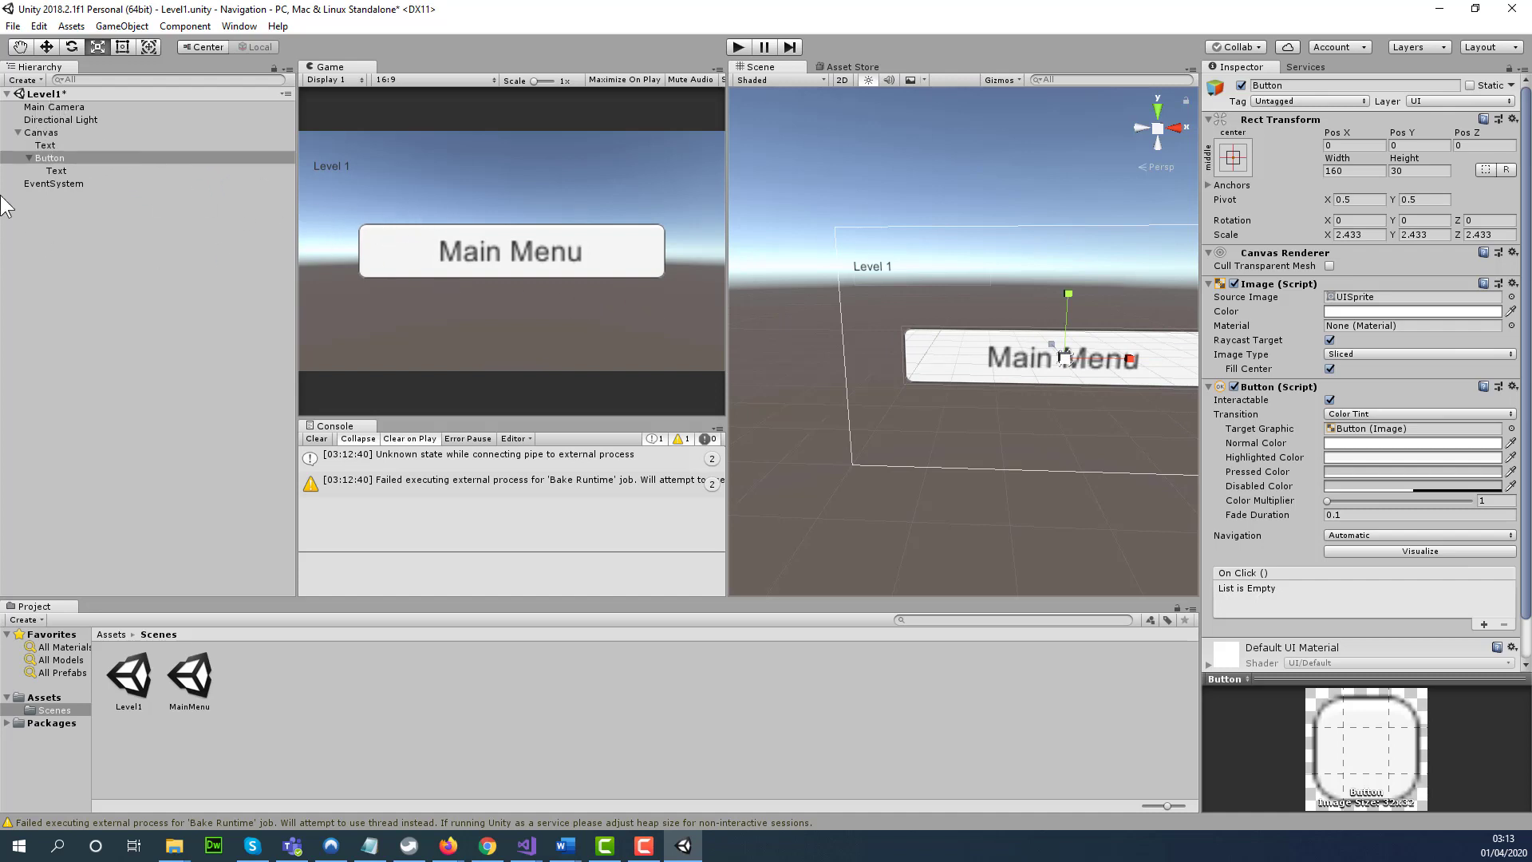
# Step: Create a C# script named Navigation in the Scenes folder
pyautogui.rightClick(333, 706)
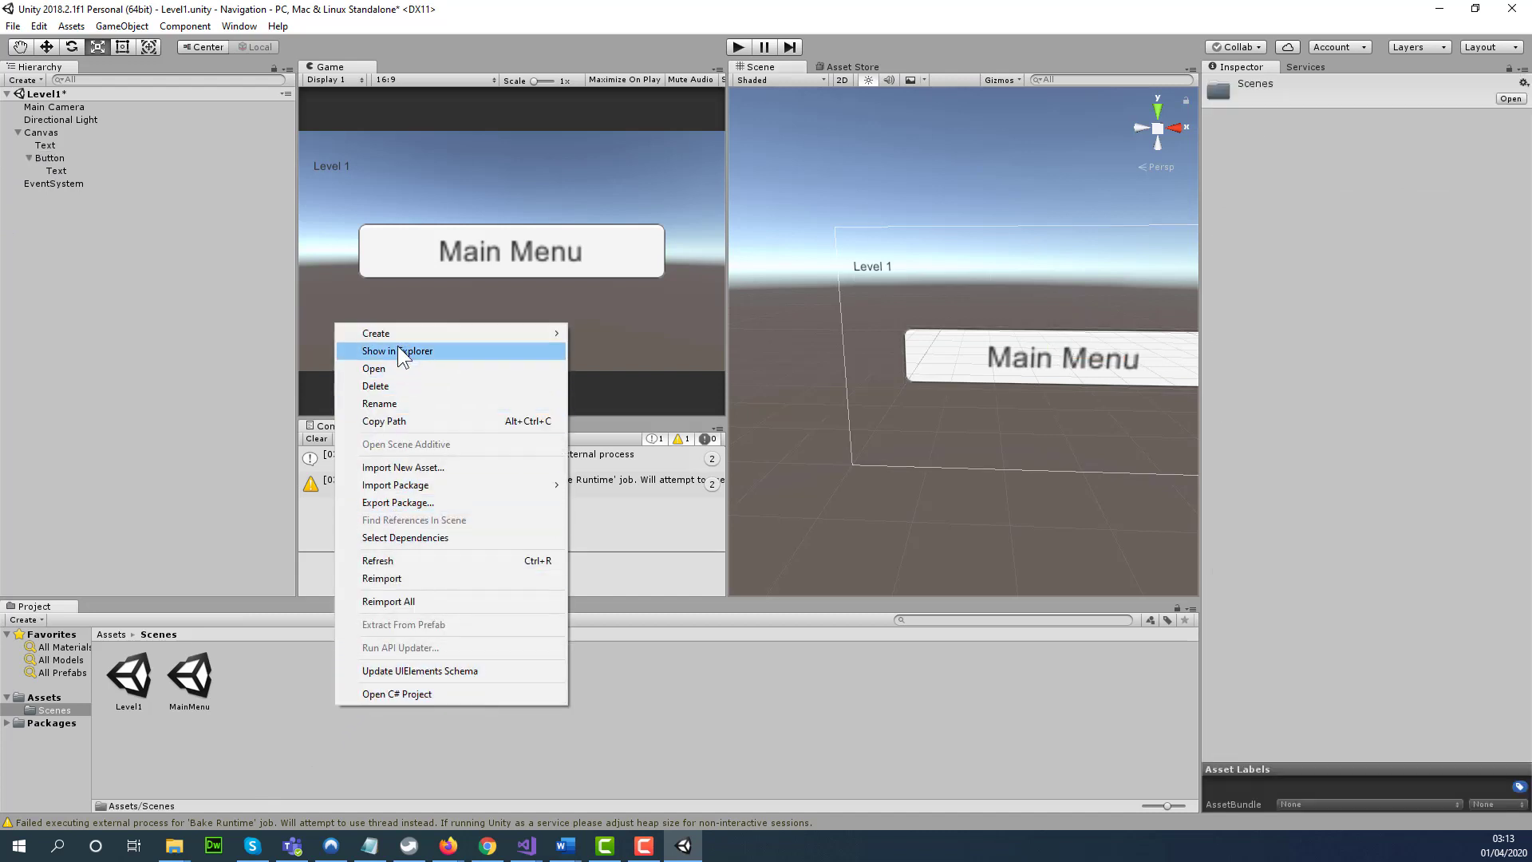
pyautogui.moveTo(399, 332)
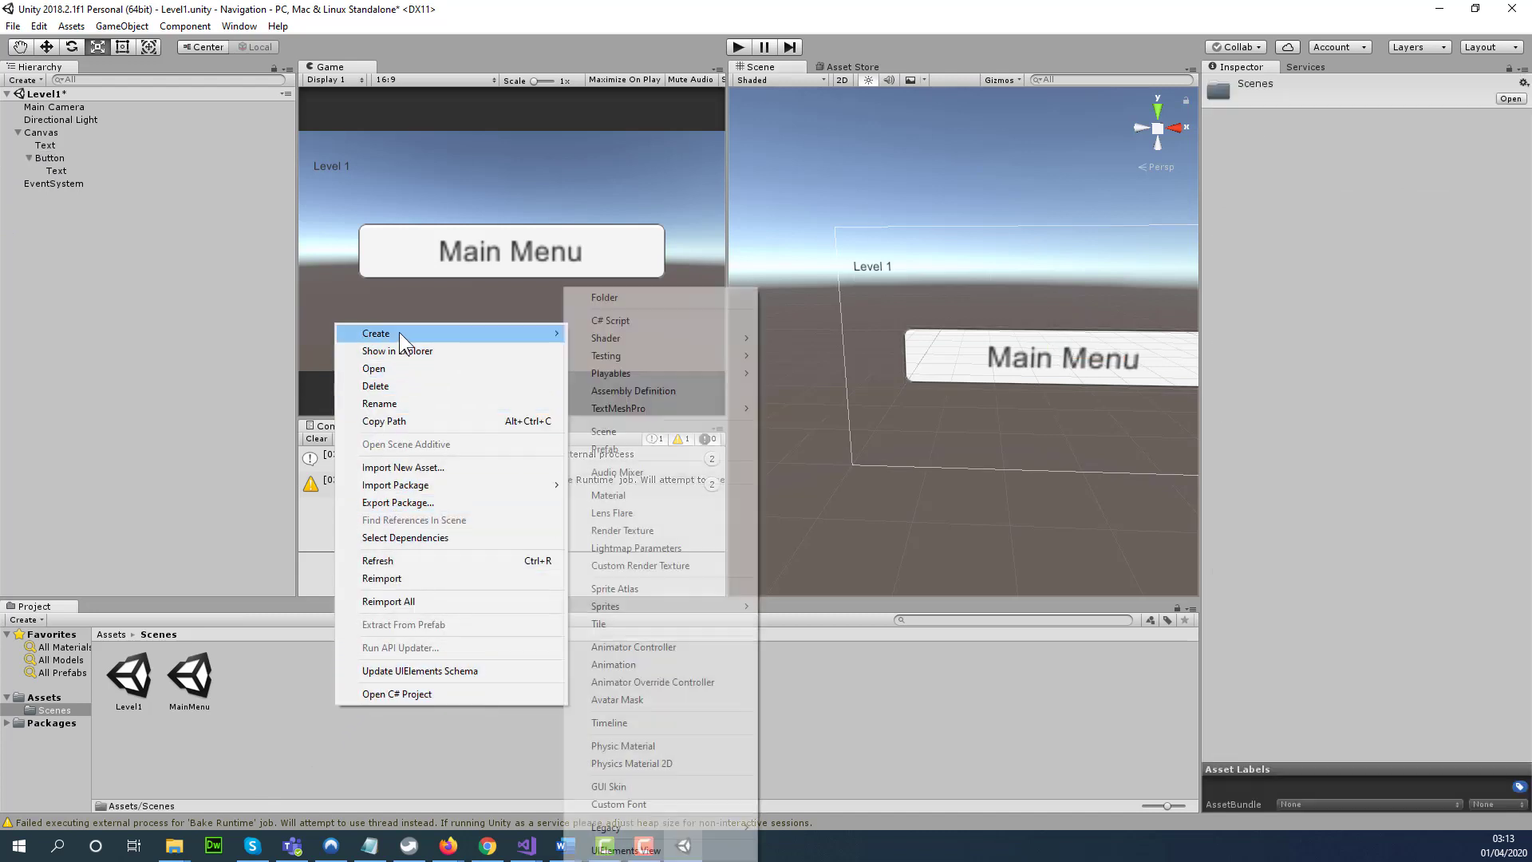
pyautogui.click(613, 319)
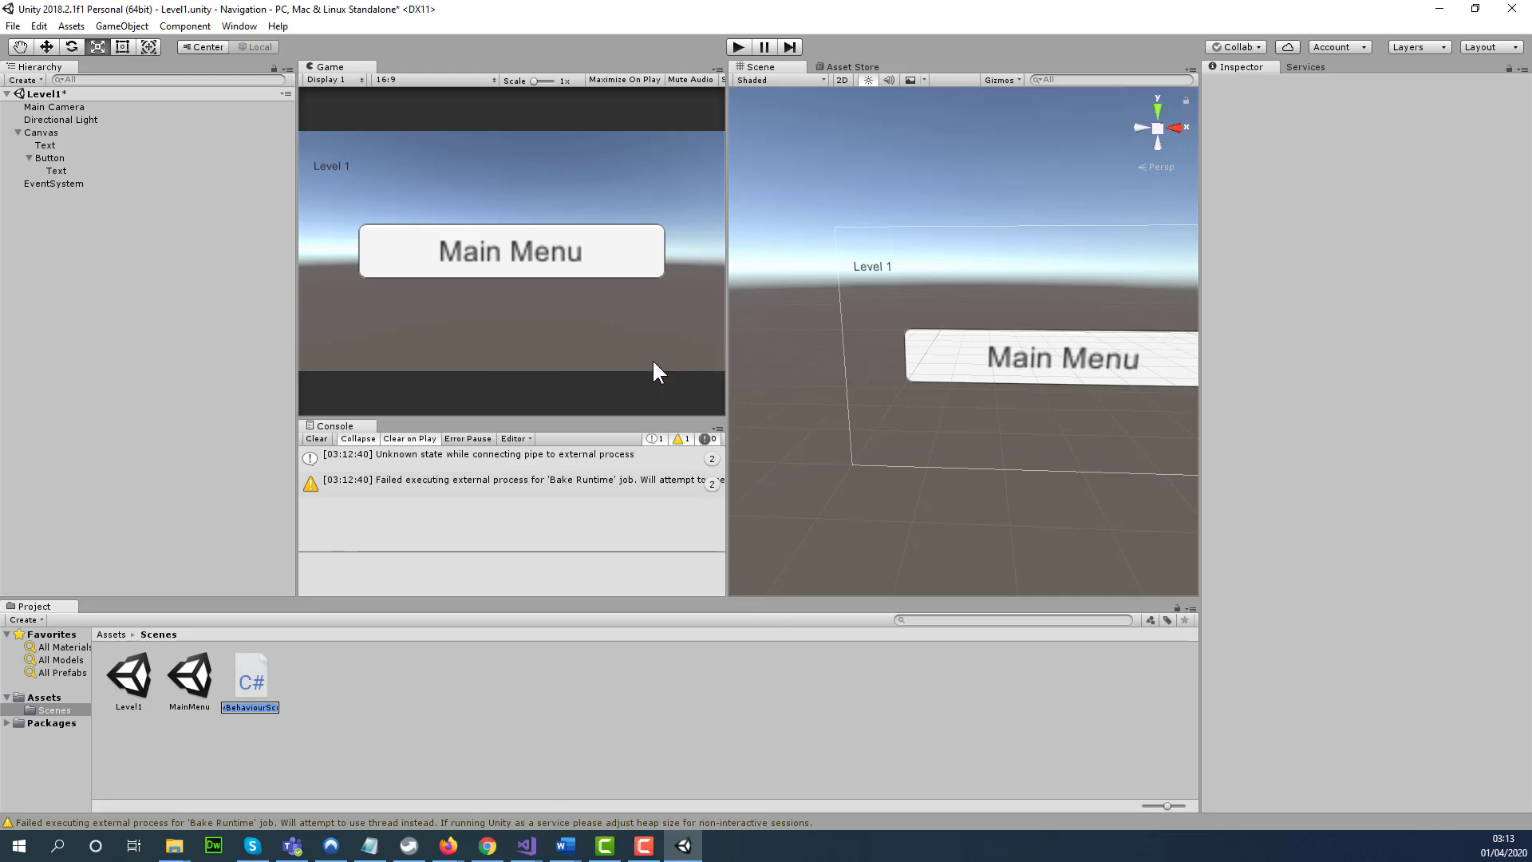
pyautogui.write('Navigation')
pyautogui.press('Return')
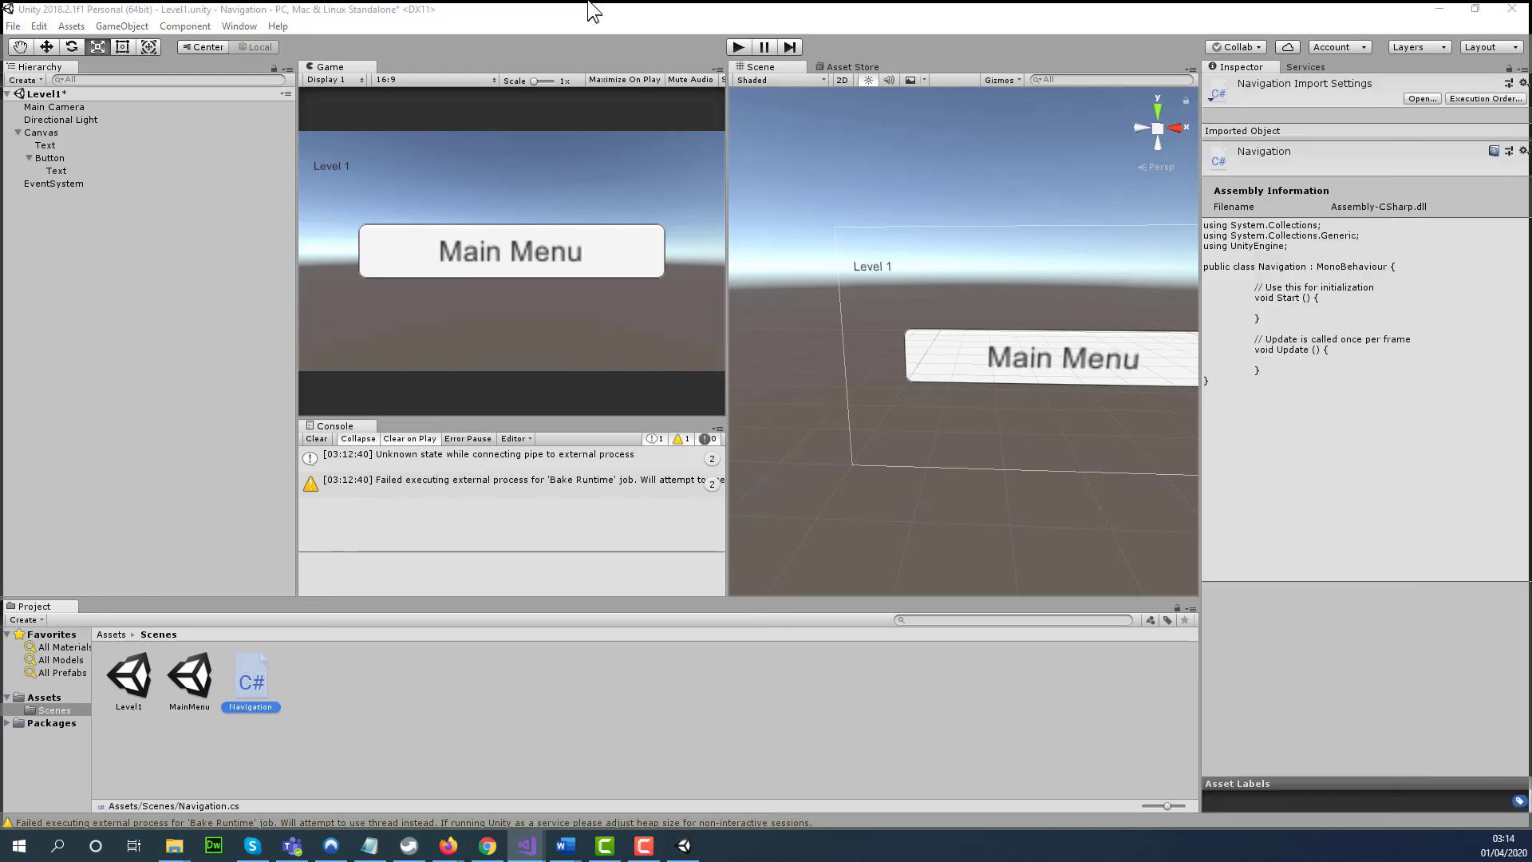
# Step: Open the Navigation script in Visual Studio and replace its Start and Update methods with blank lines inside the class
pyautogui.doubleClick(250, 678)
pyautogui.moveTo(236, 423); pyautogui.dragTo(144, 241)
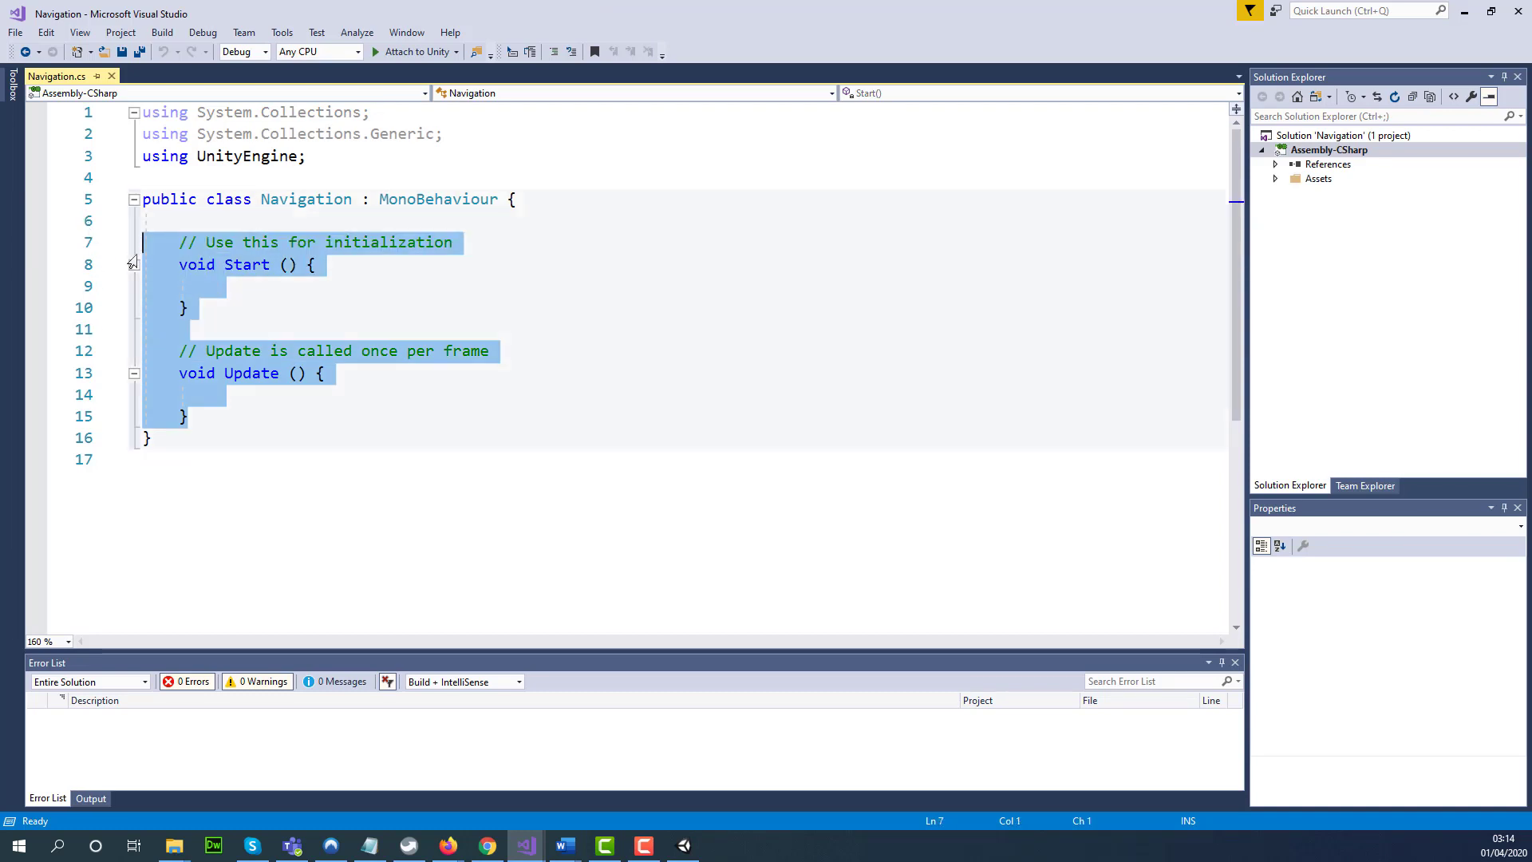
pyautogui.press('Delete')
pyautogui.press('Return')
pyautogui.press('Return')
pyautogui.press('Return')
pyautogui.press('Return')
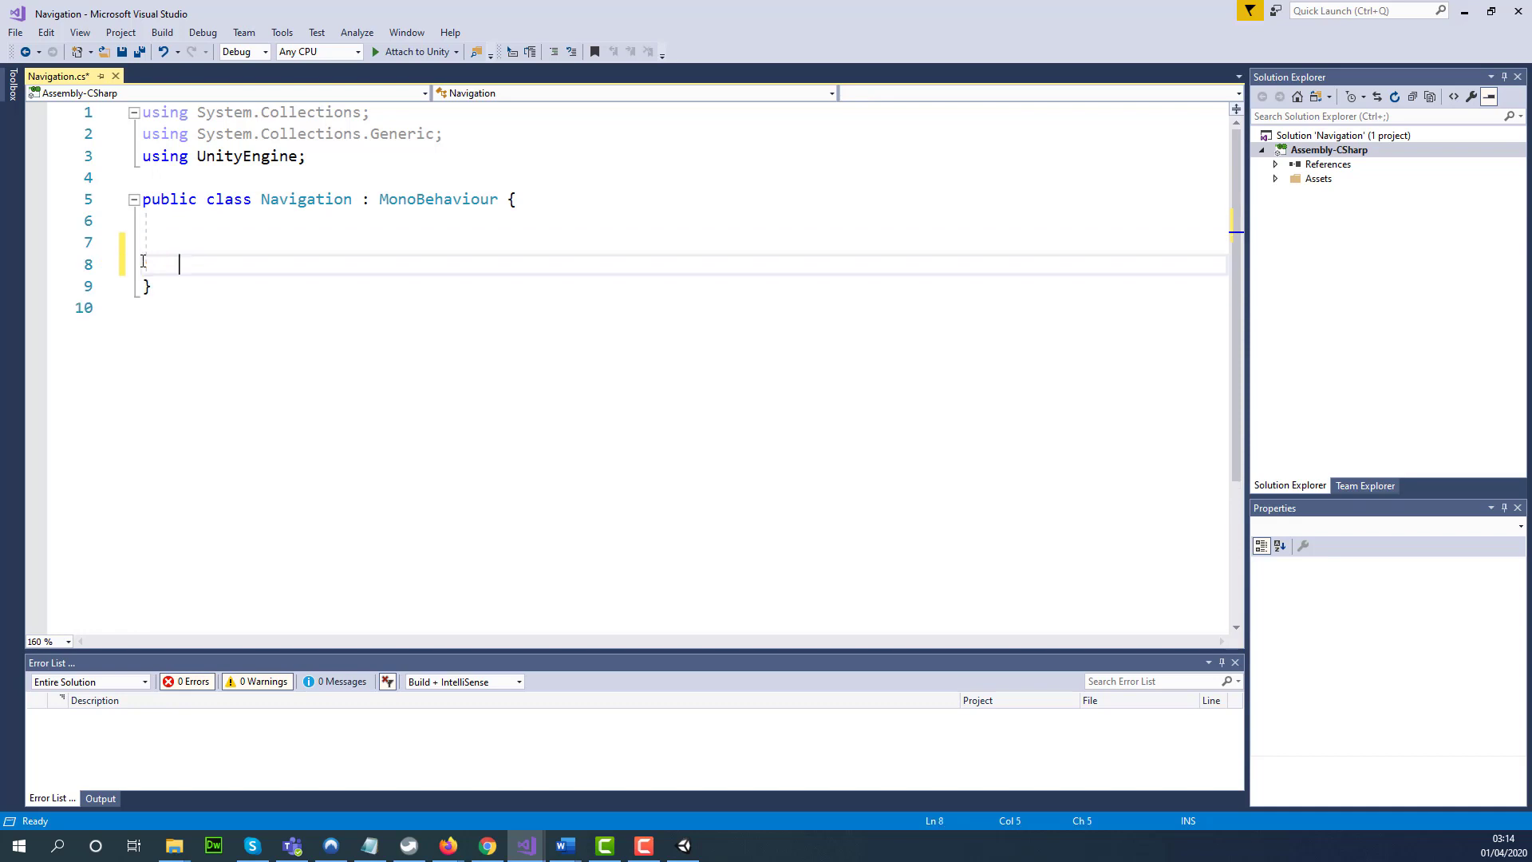
pyautogui.press('Up')
pyautogui.press('Up')
pyautogui.press('Up')
pyautogui.press('Up')
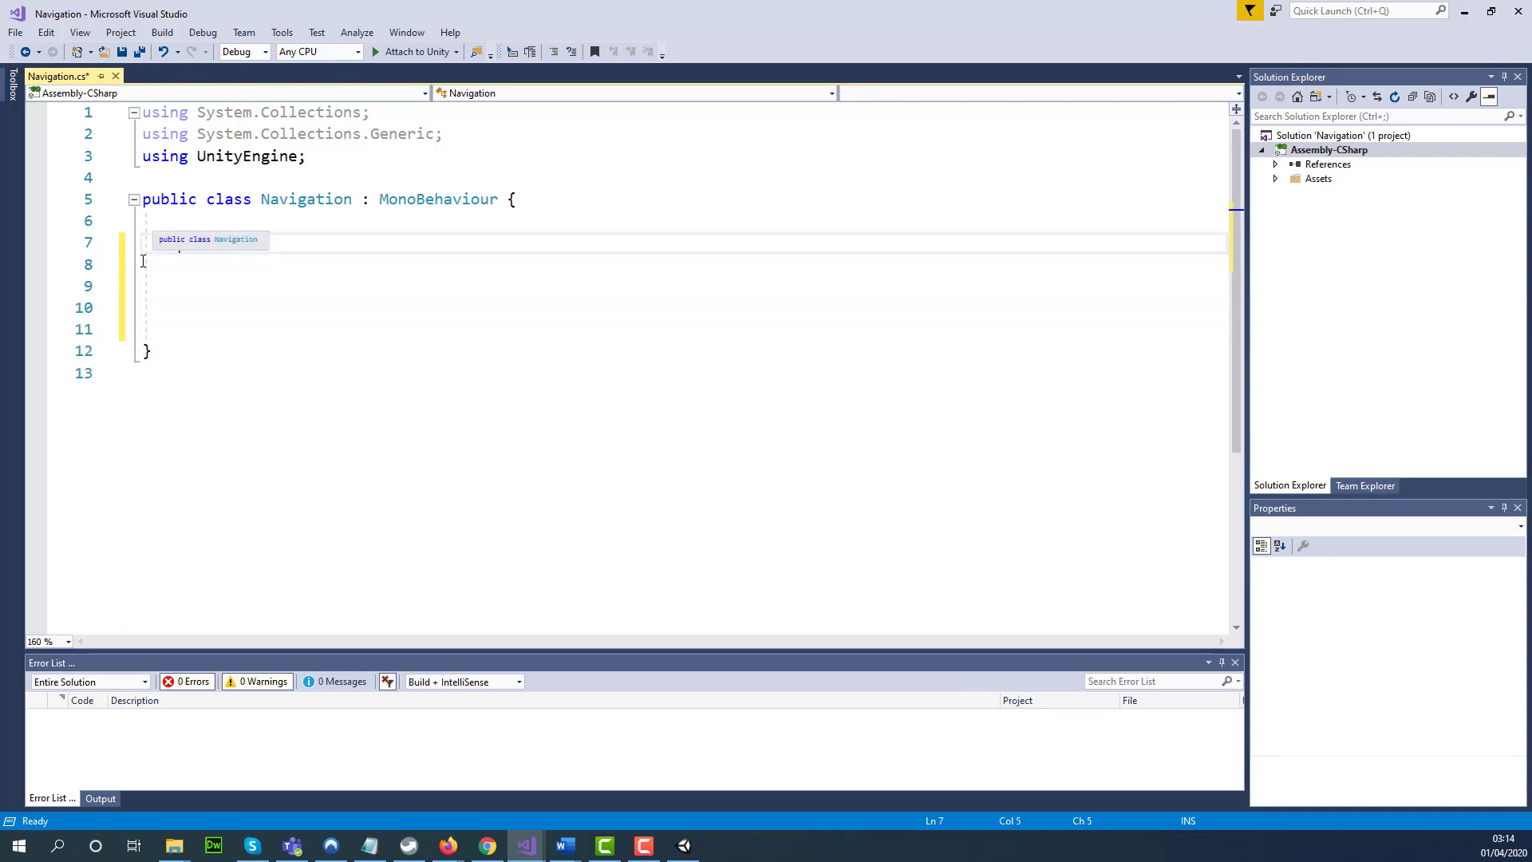
# Step: Add an empty public void MainMenu() method with braces on separate lines inside the Navigation class
pyautogui.write('public vo')
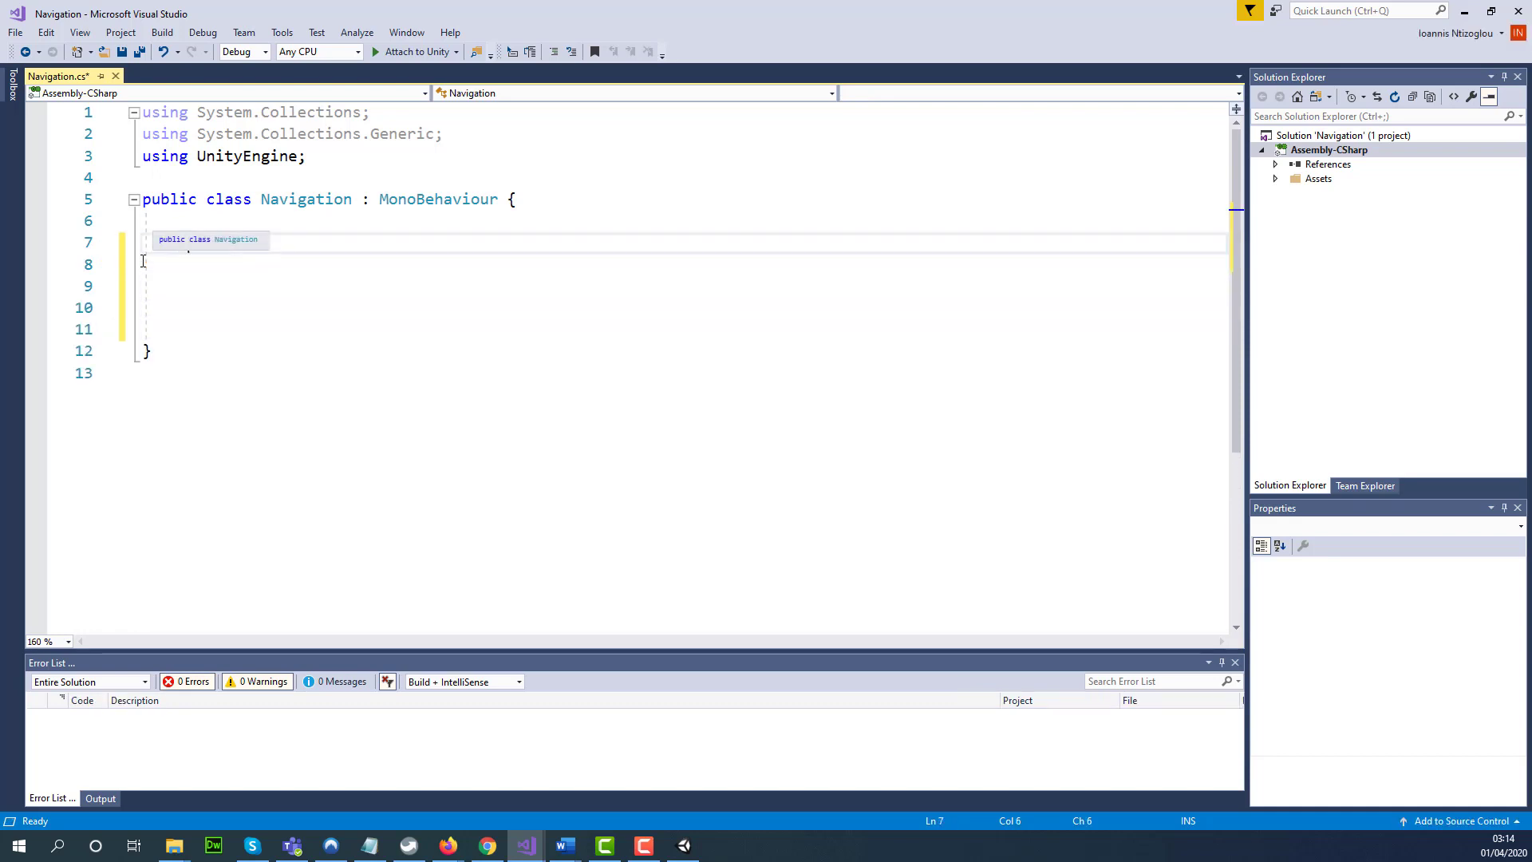
pyautogui.write('id ')
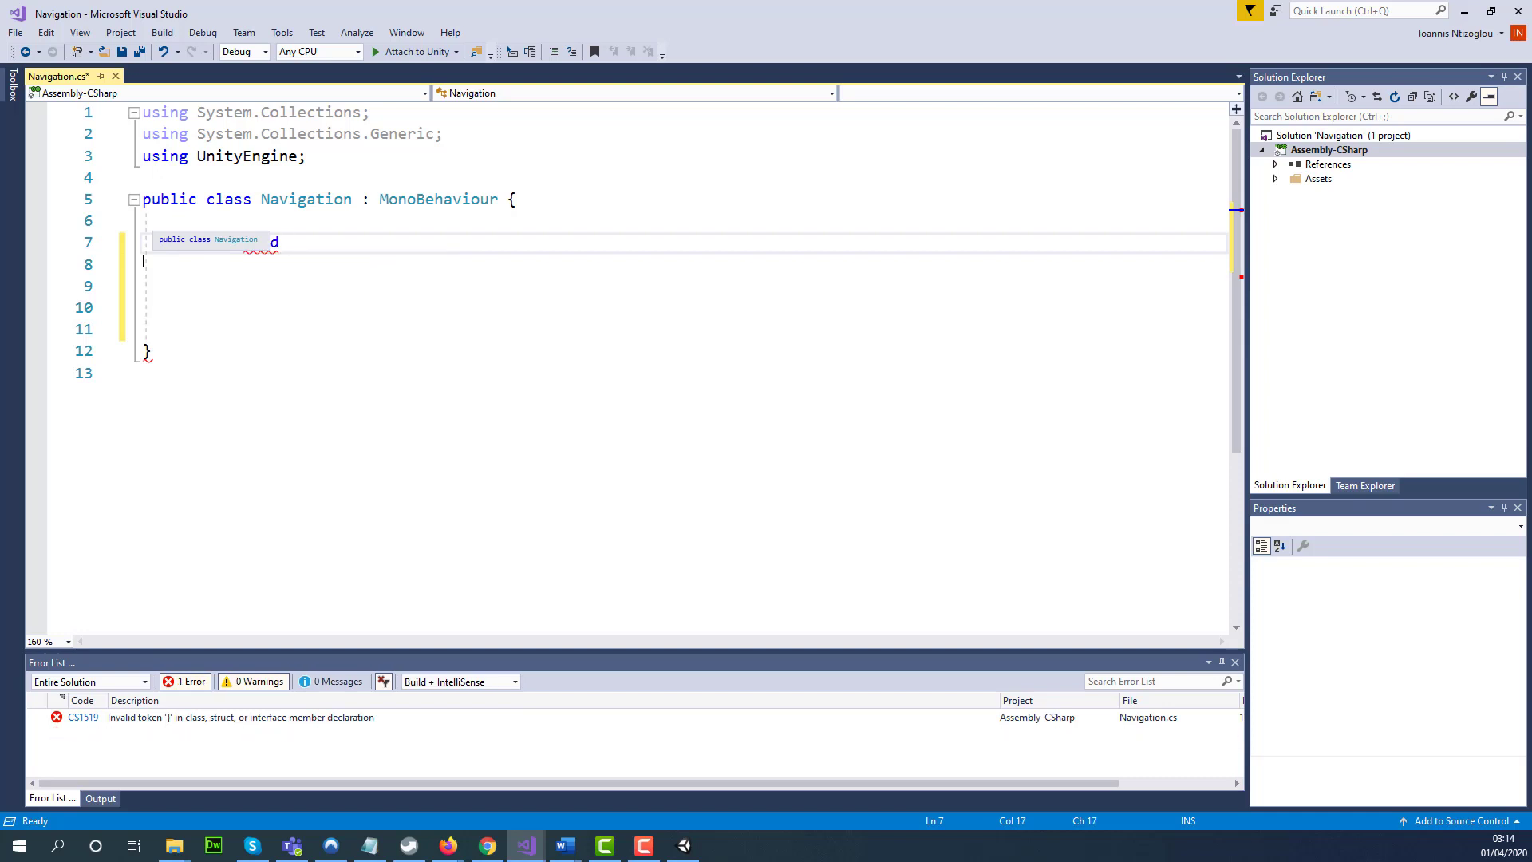
pyautogui.write('MainM')
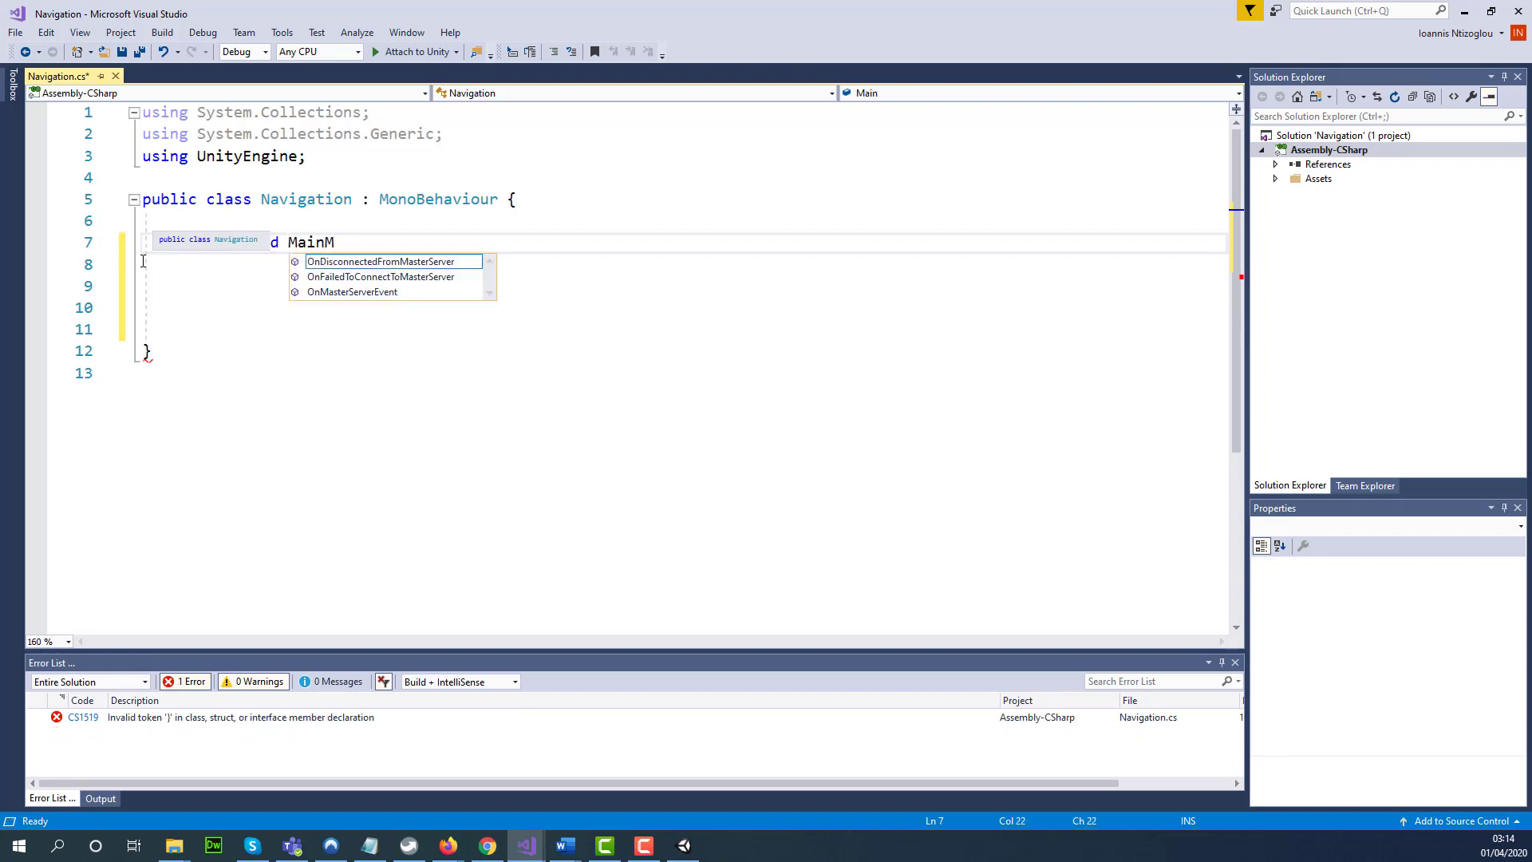
pyautogui.write('enu()')
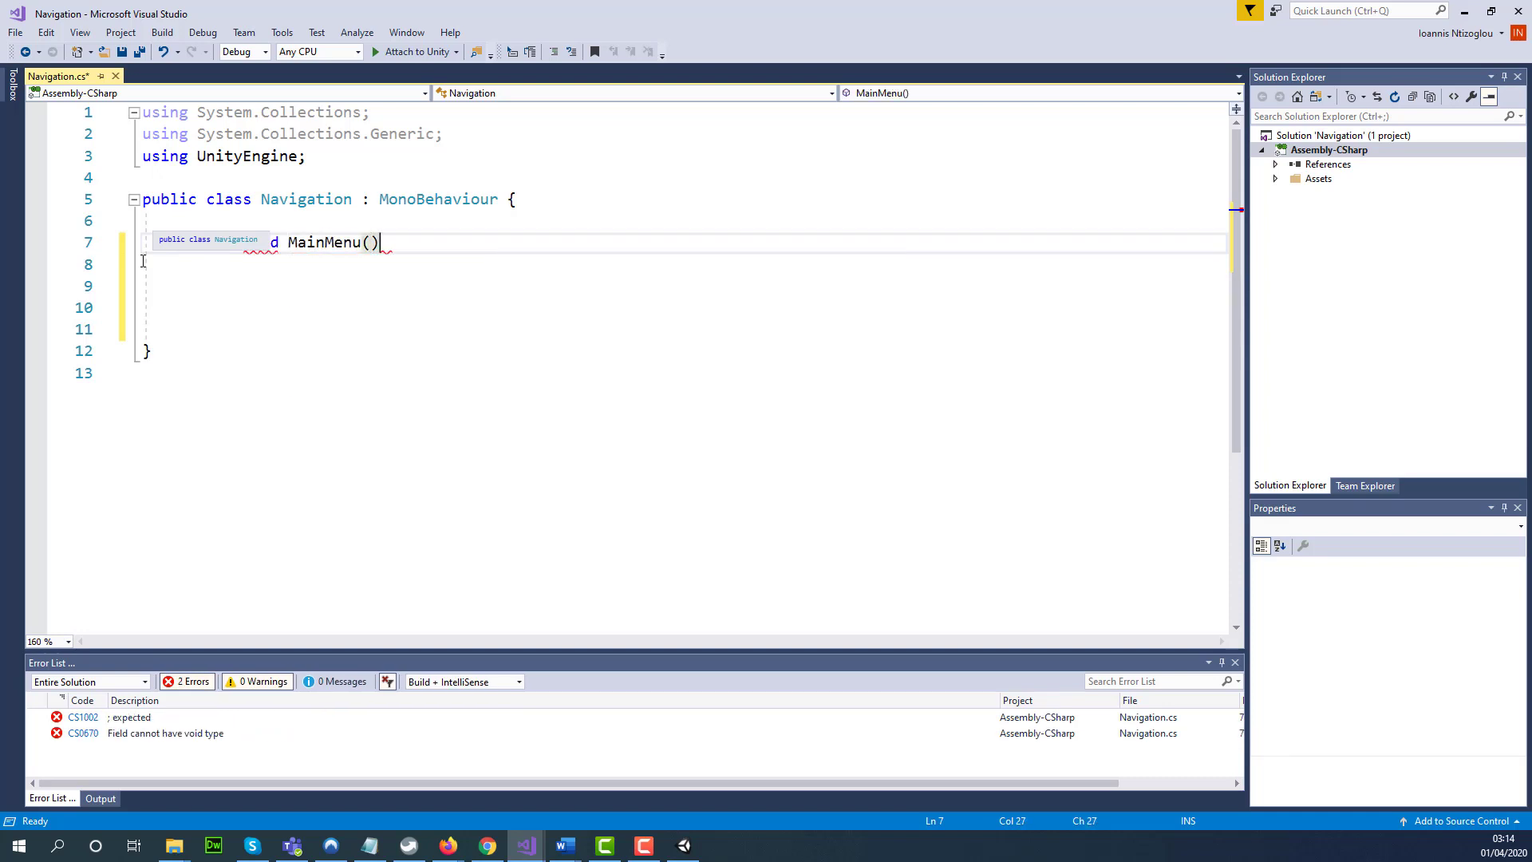
pyautogui.press('Return')
pyautogui.write('{')
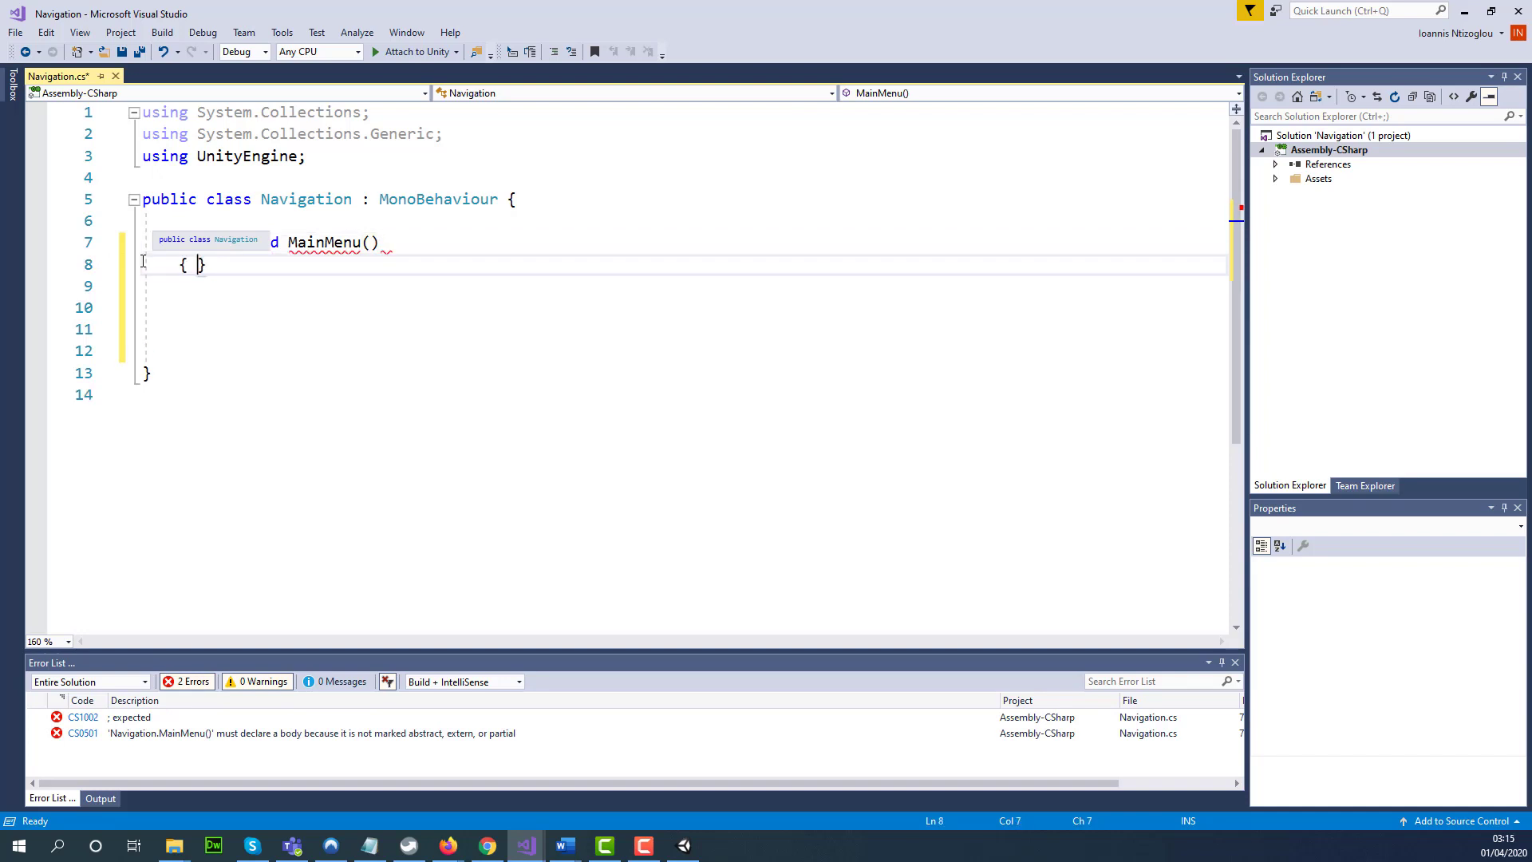
pyautogui.press('Return')
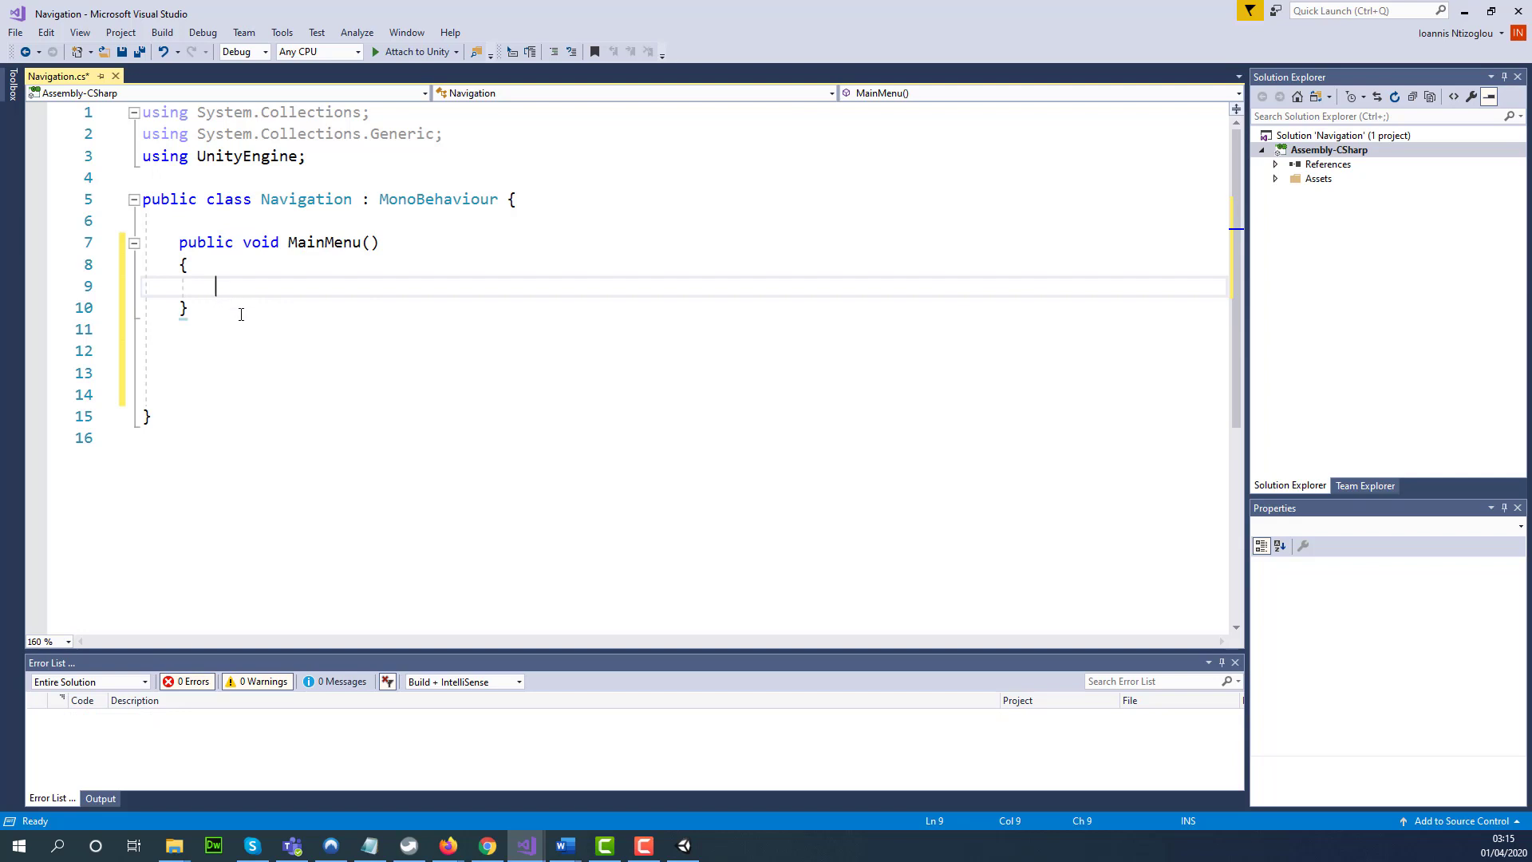
# Step: Duplicate the MainMenu method further down in the Navigation class and rename the copy StartGame
pyautogui.moveTo(188, 308); pyautogui.dragTo(151, 241)
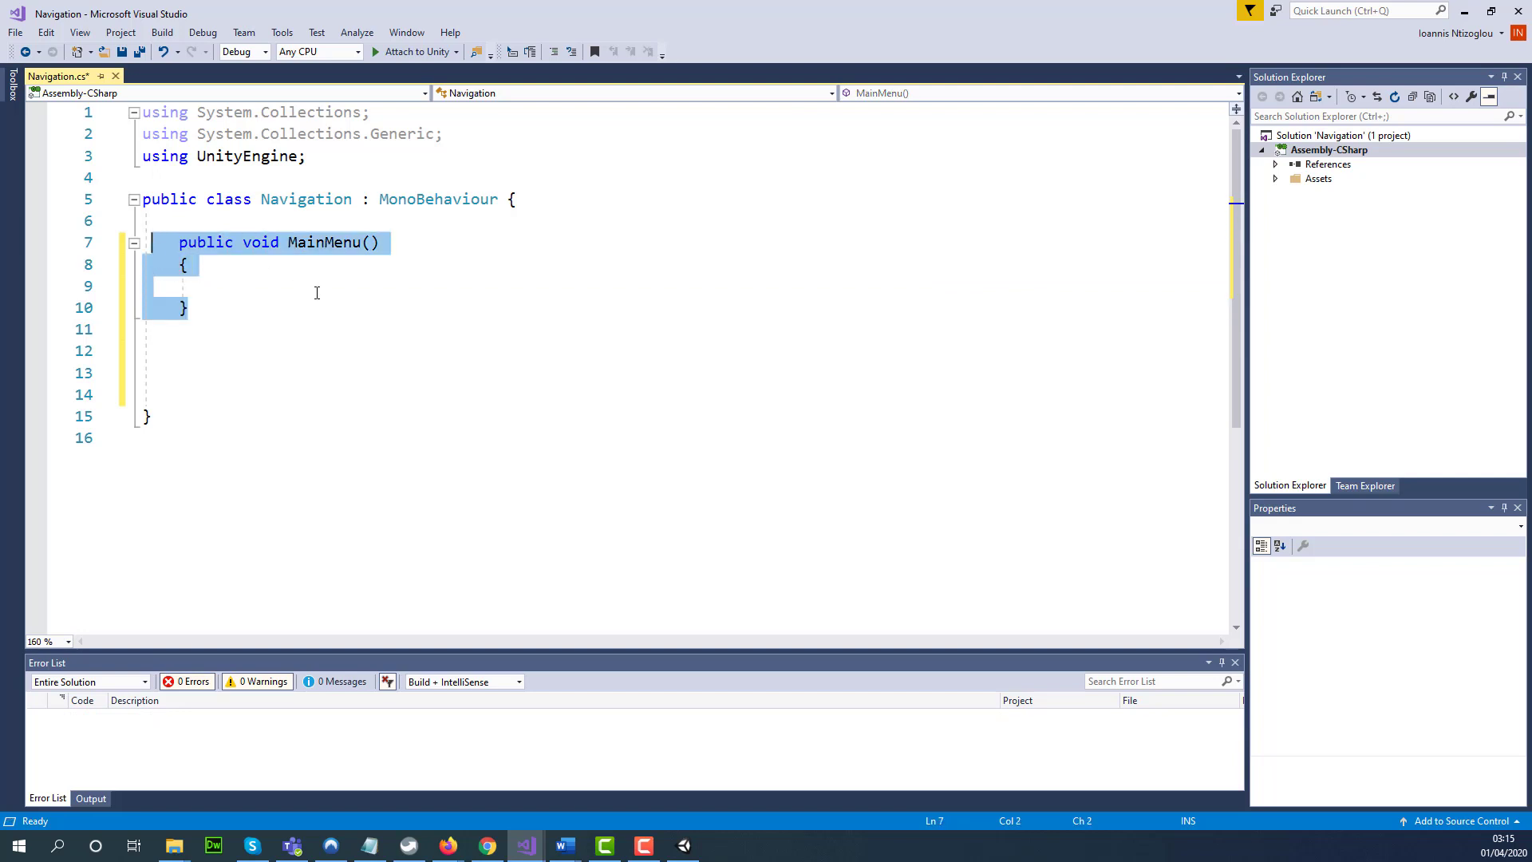
pyautogui.hotkey('ctrl', 'c')
pyautogui.click(216, 368)
pyautogui.hotkey('ctrl', 'v')
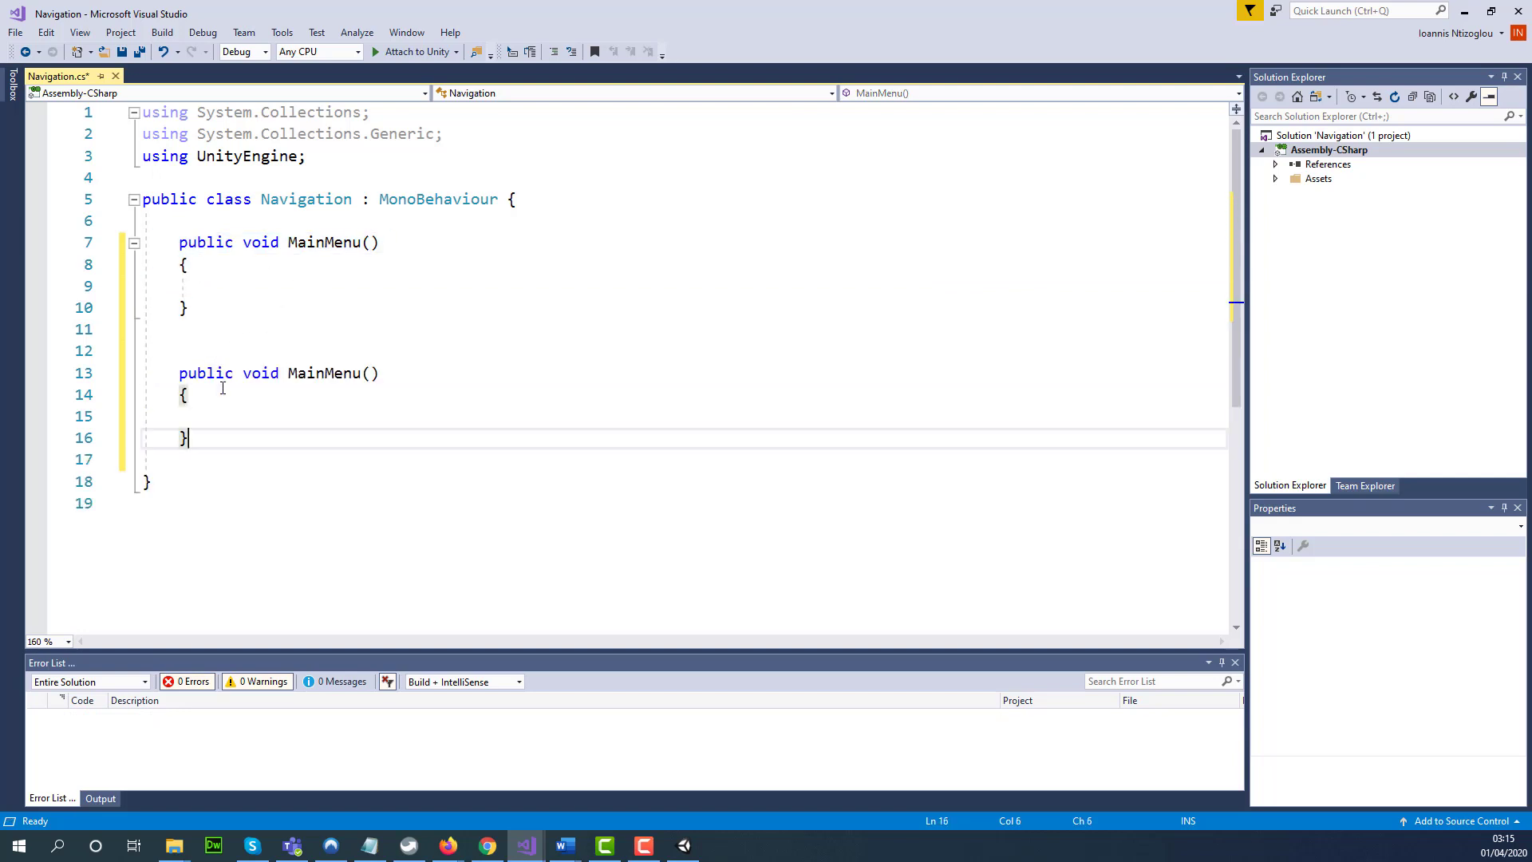
pyautogui.click(301, 388)
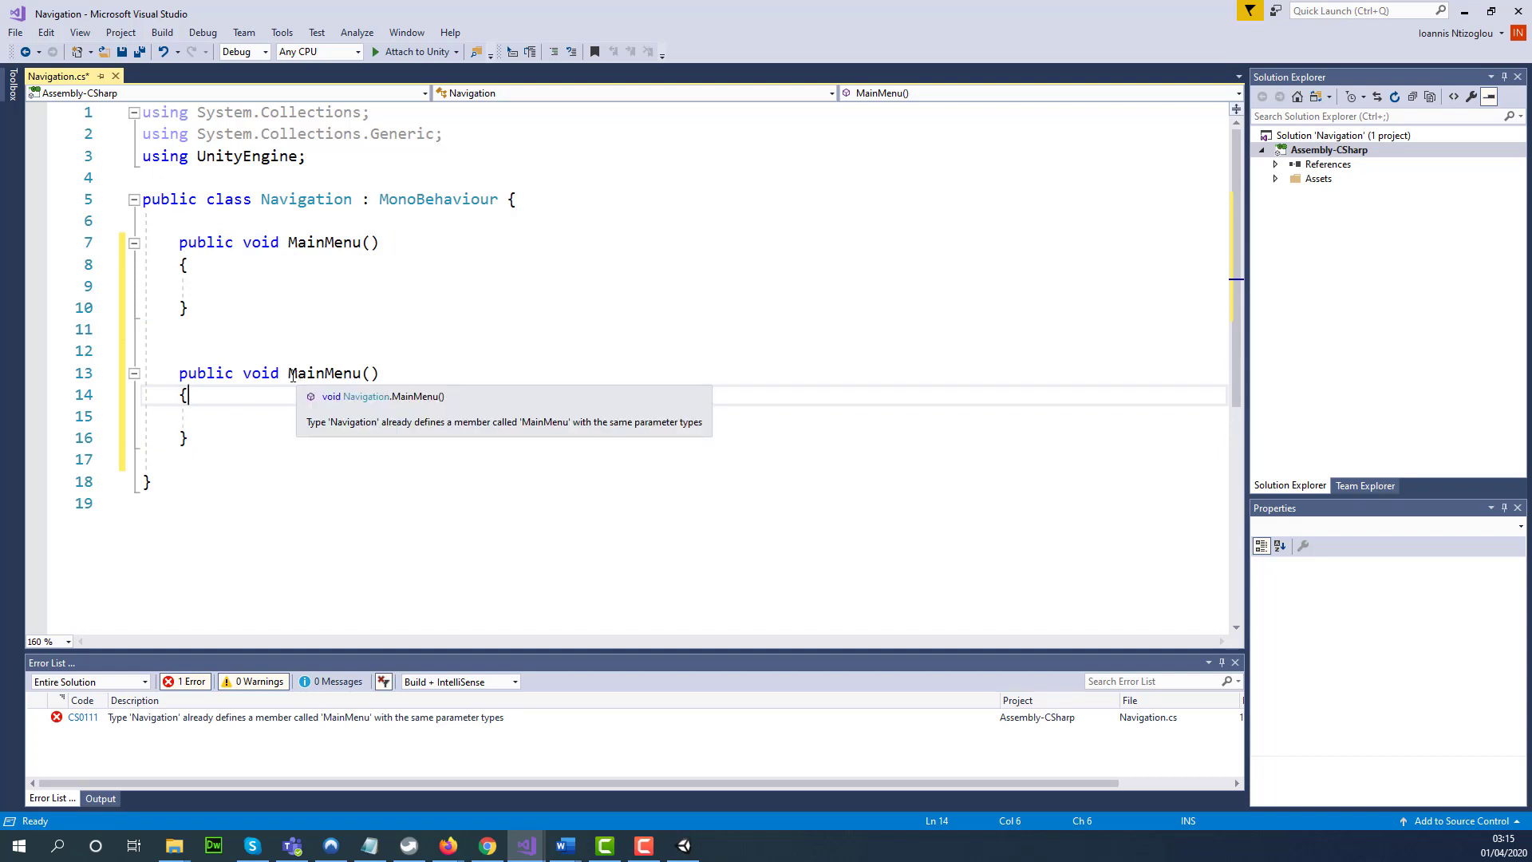
pyautogui.moveTo(289, 375); pyautogui.dragTo(362, 375)
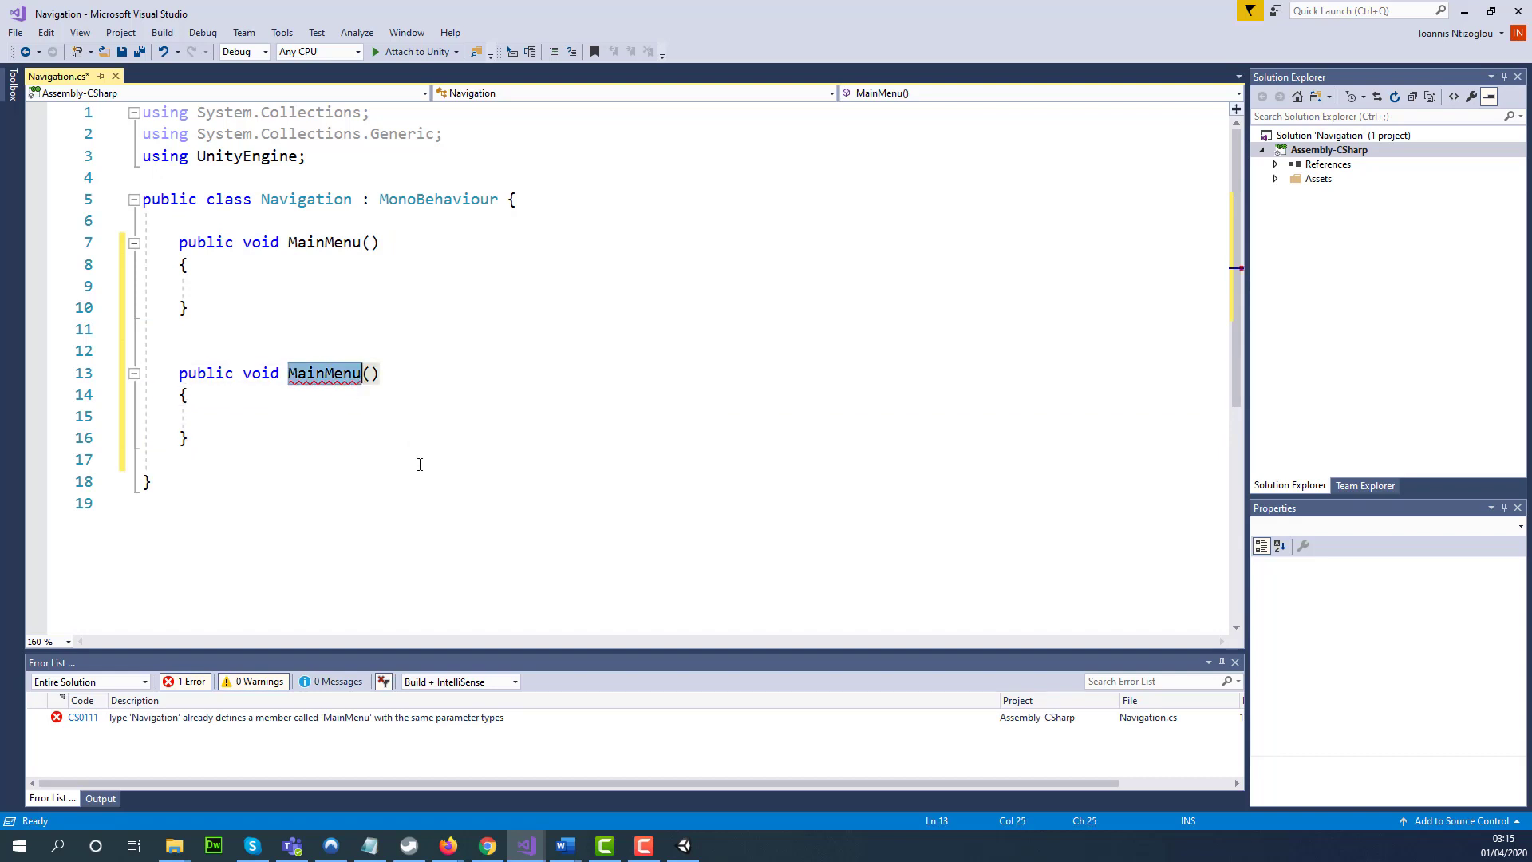
pyautogui.write('StartGame')
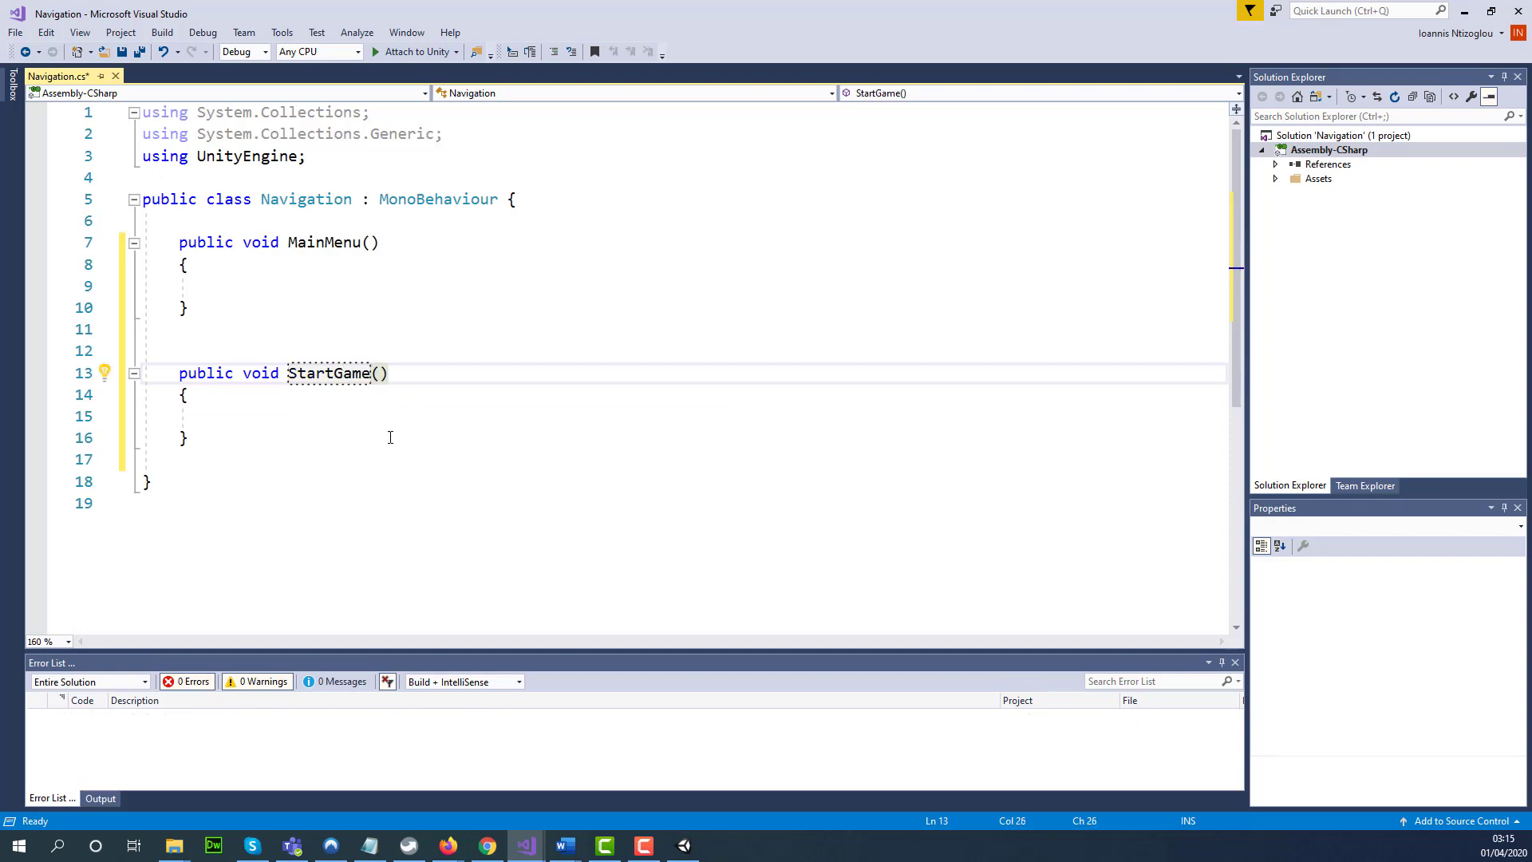
pyautogui.click(298, 275)
pyautogui.click(284, 291)
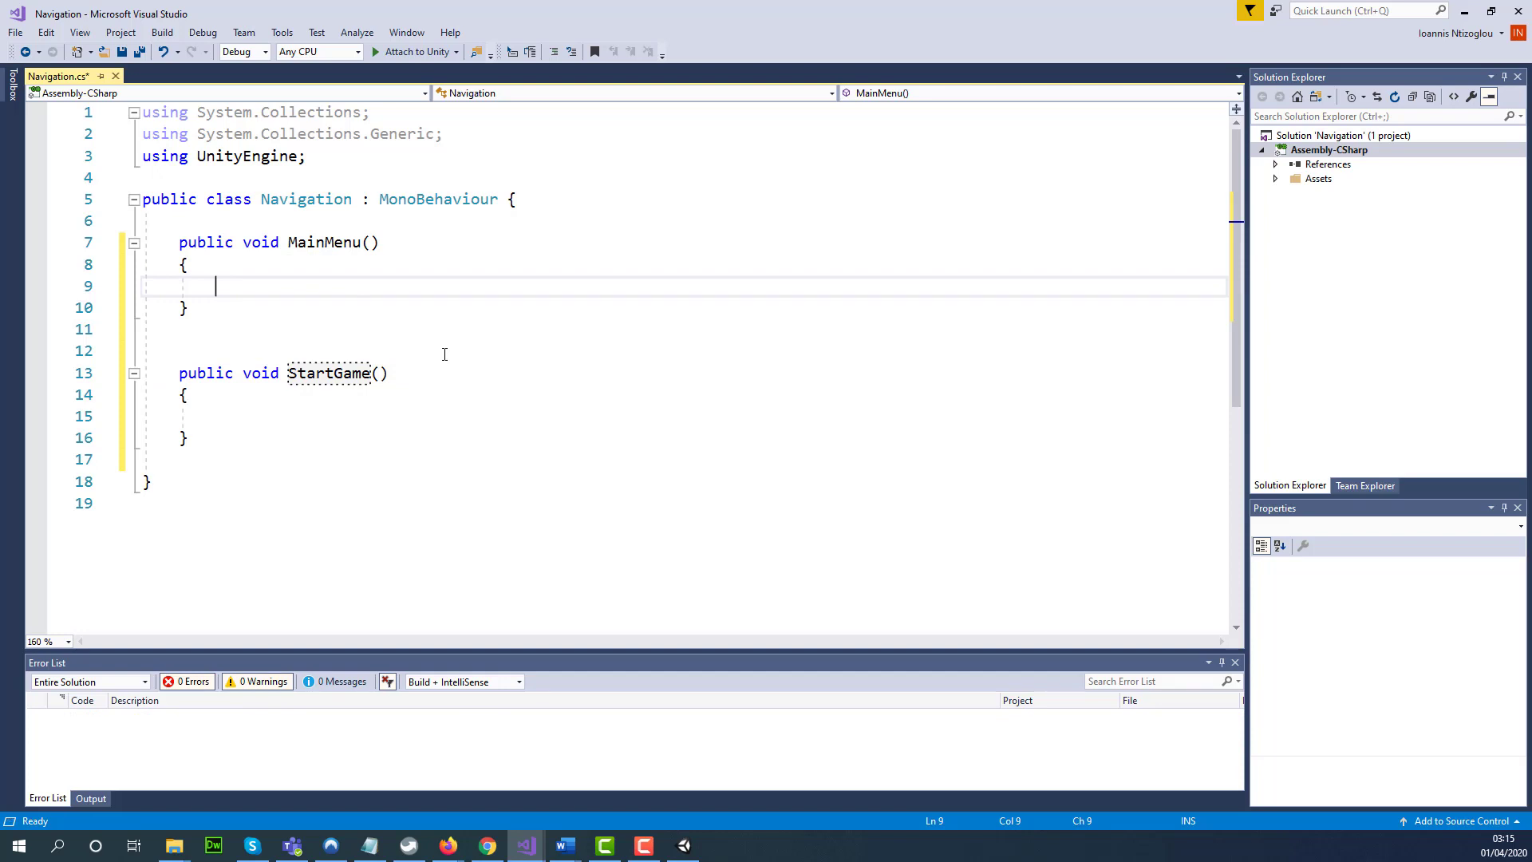
pyautogui.write('scen')
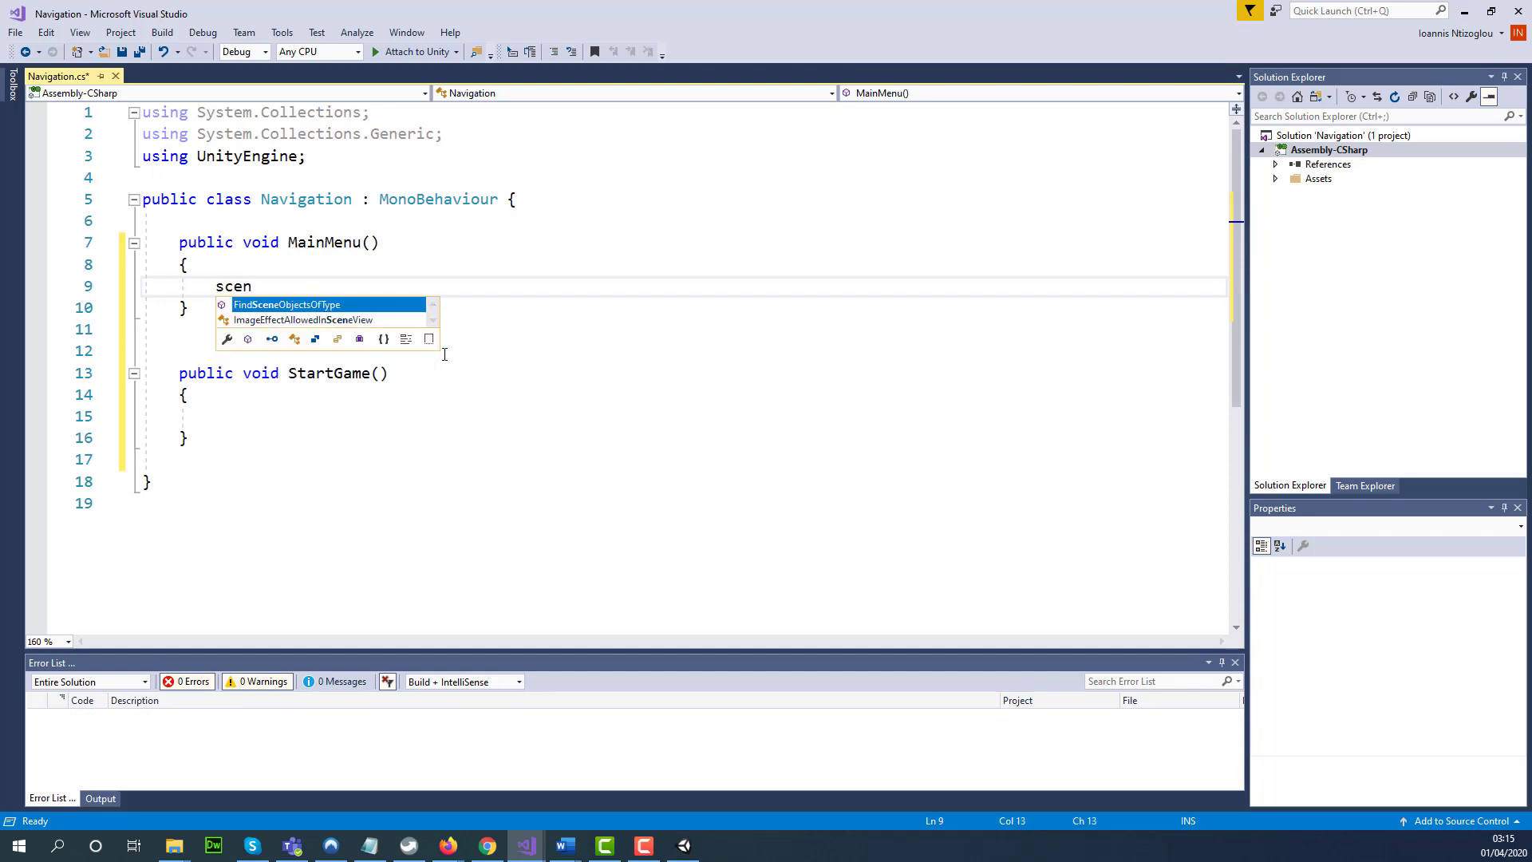
pyautogui.press('BackSpace')
pyautogui.press('BackSpace')
pyautogui.press('BackSpace')
pyautogui.press('BackSpace')
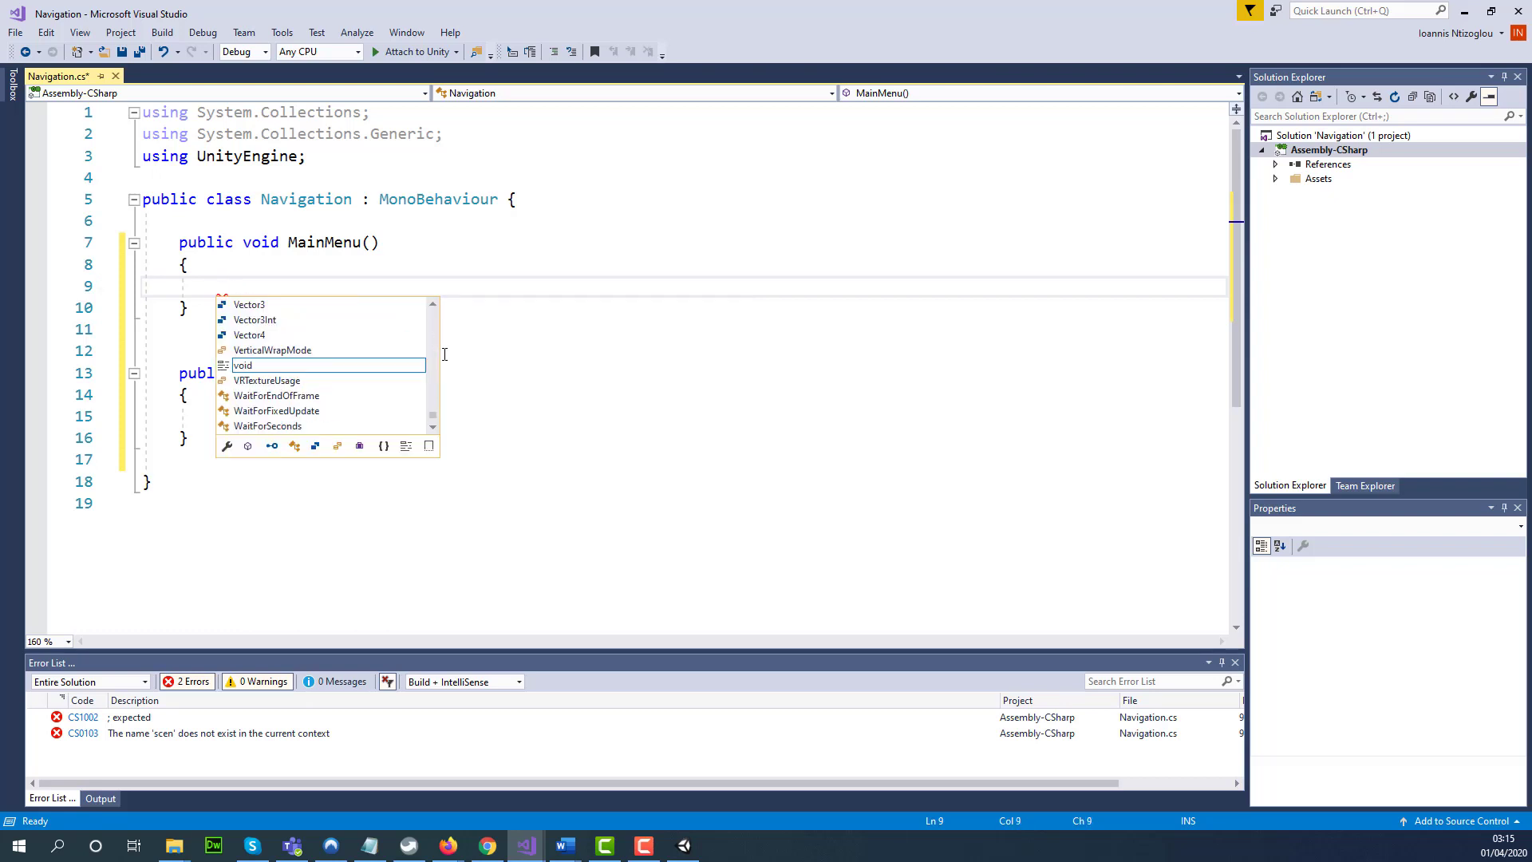
# Step: Add the directive "using UnityEngine.SceneManagement;" below the using UnityEngine line
pyautogui.click(335, 156)
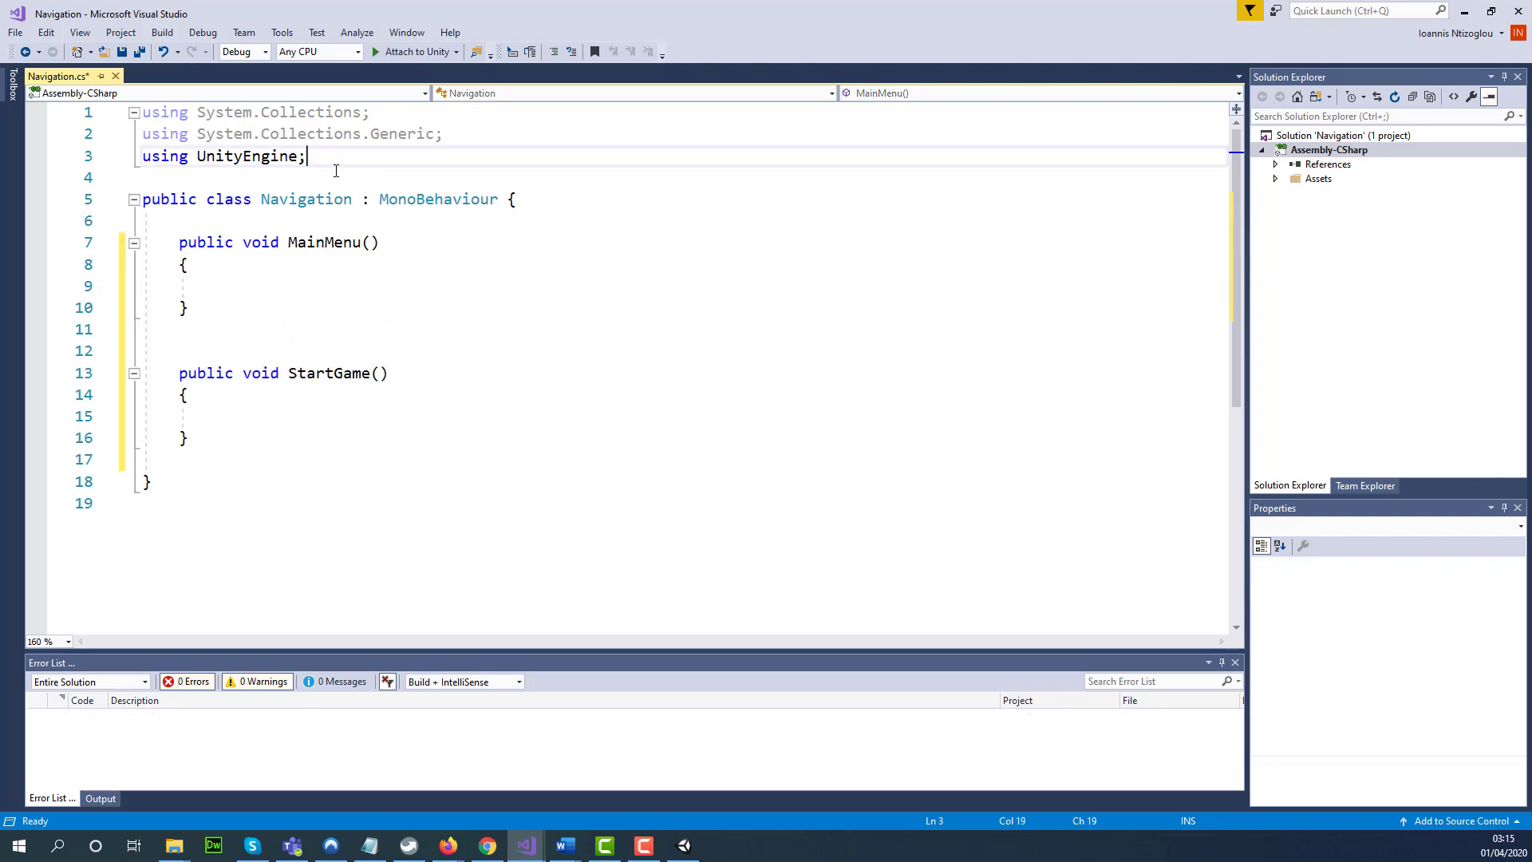
pyautogui.press('Return')
pyautogui.write('u')
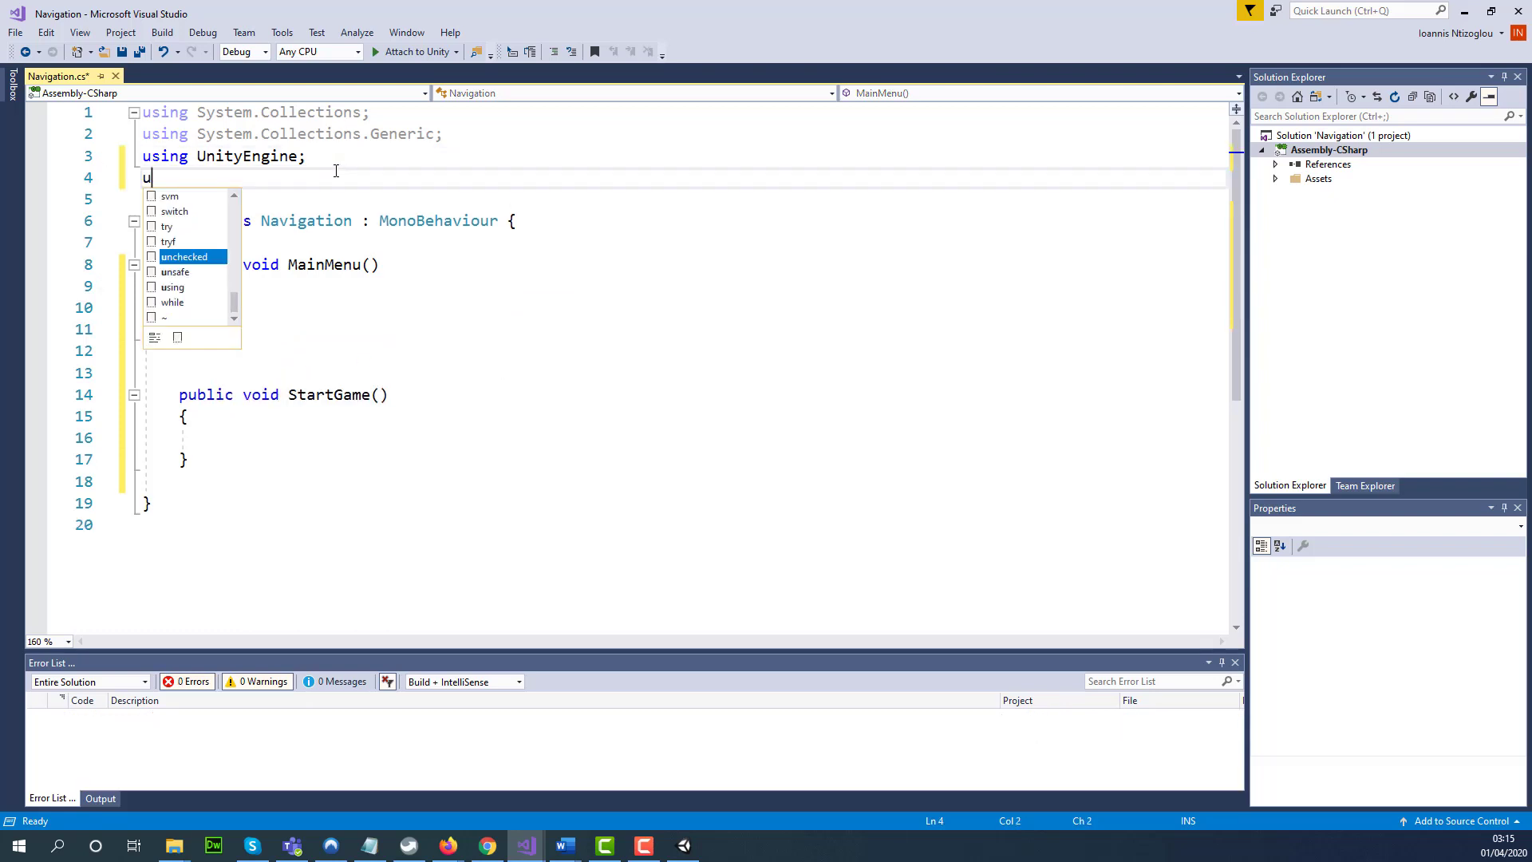
pyautogui.write('sing ')
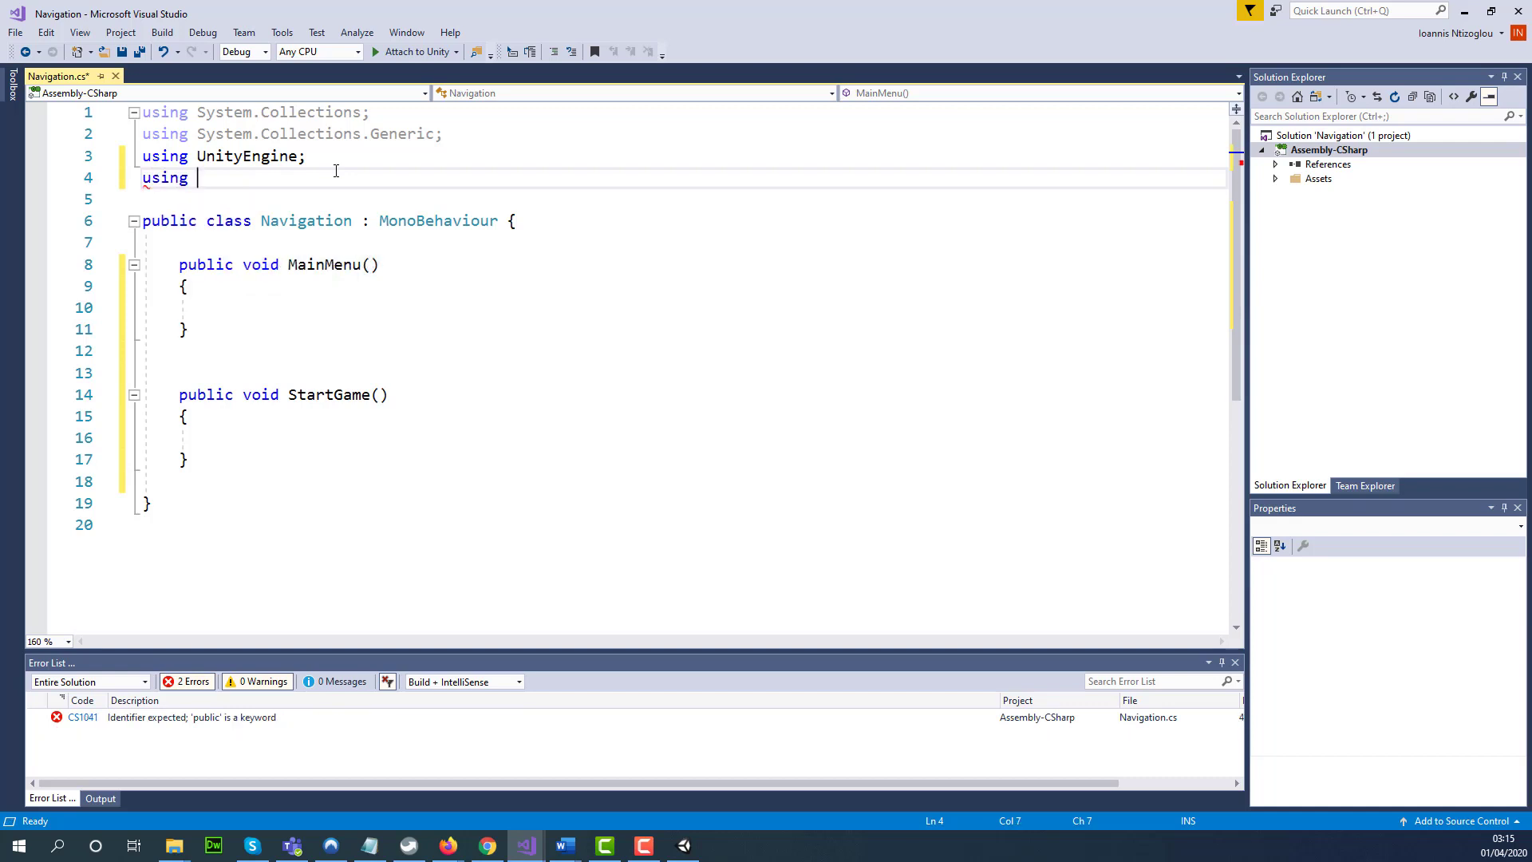
pyautogui.write('uni')
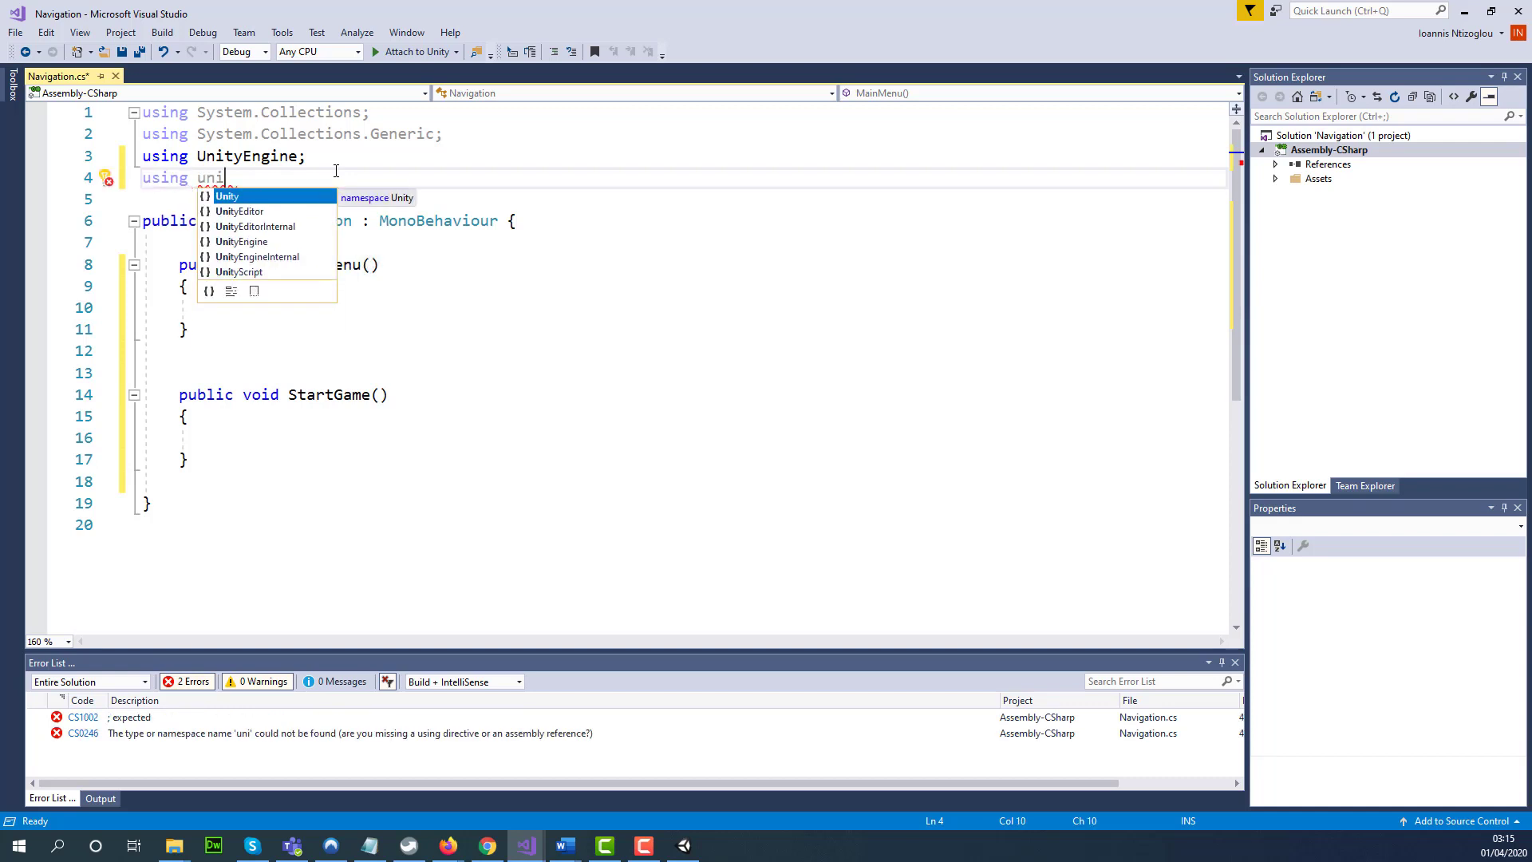
pyautogui.press('Down')
pyautogui.press('Down')
pyautogui.press('Down')
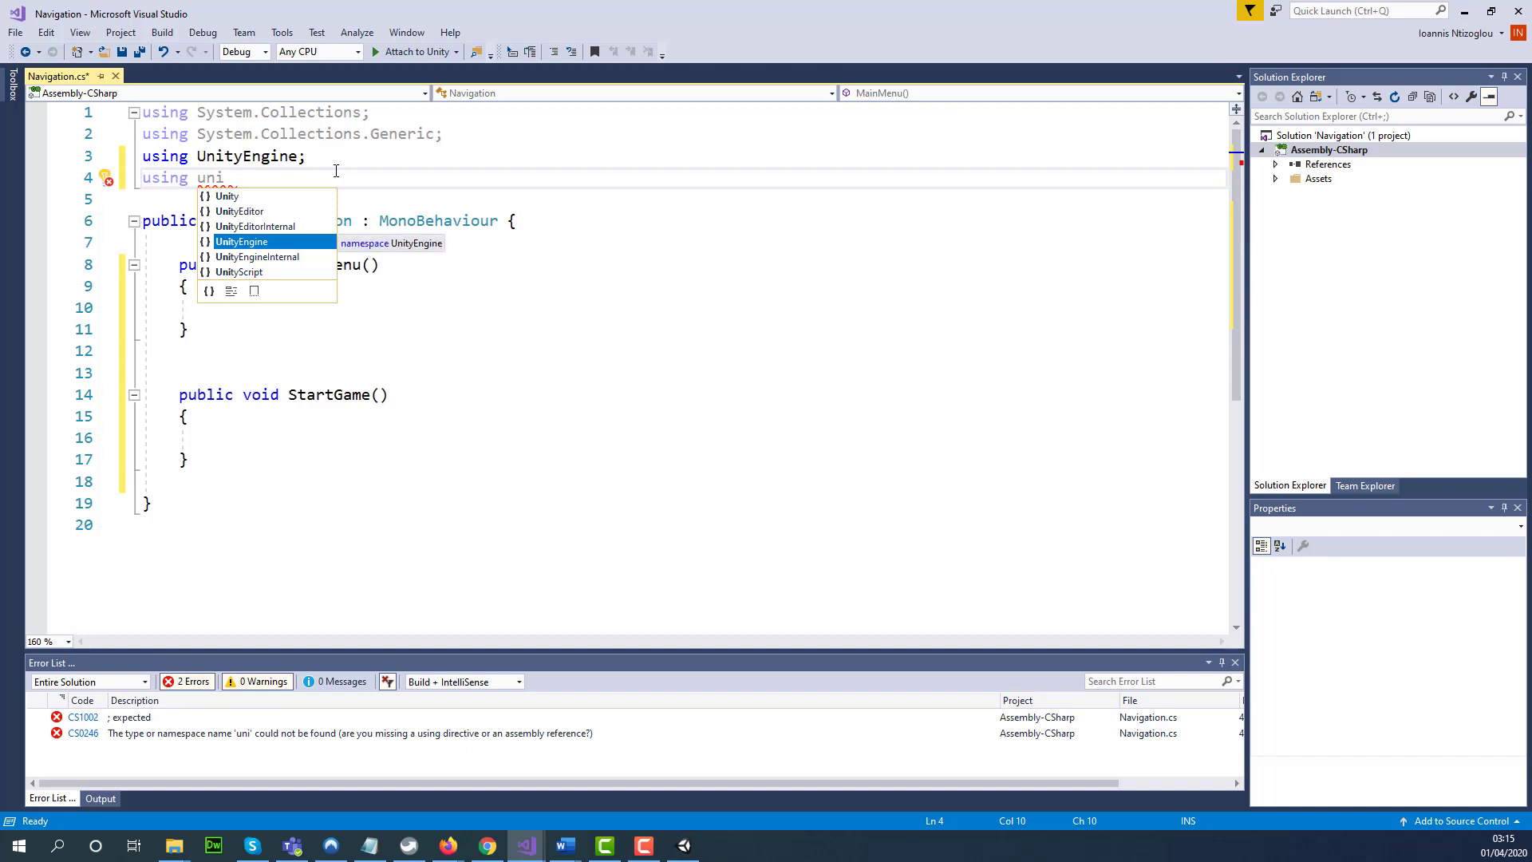
pyautogui.write('.sc')
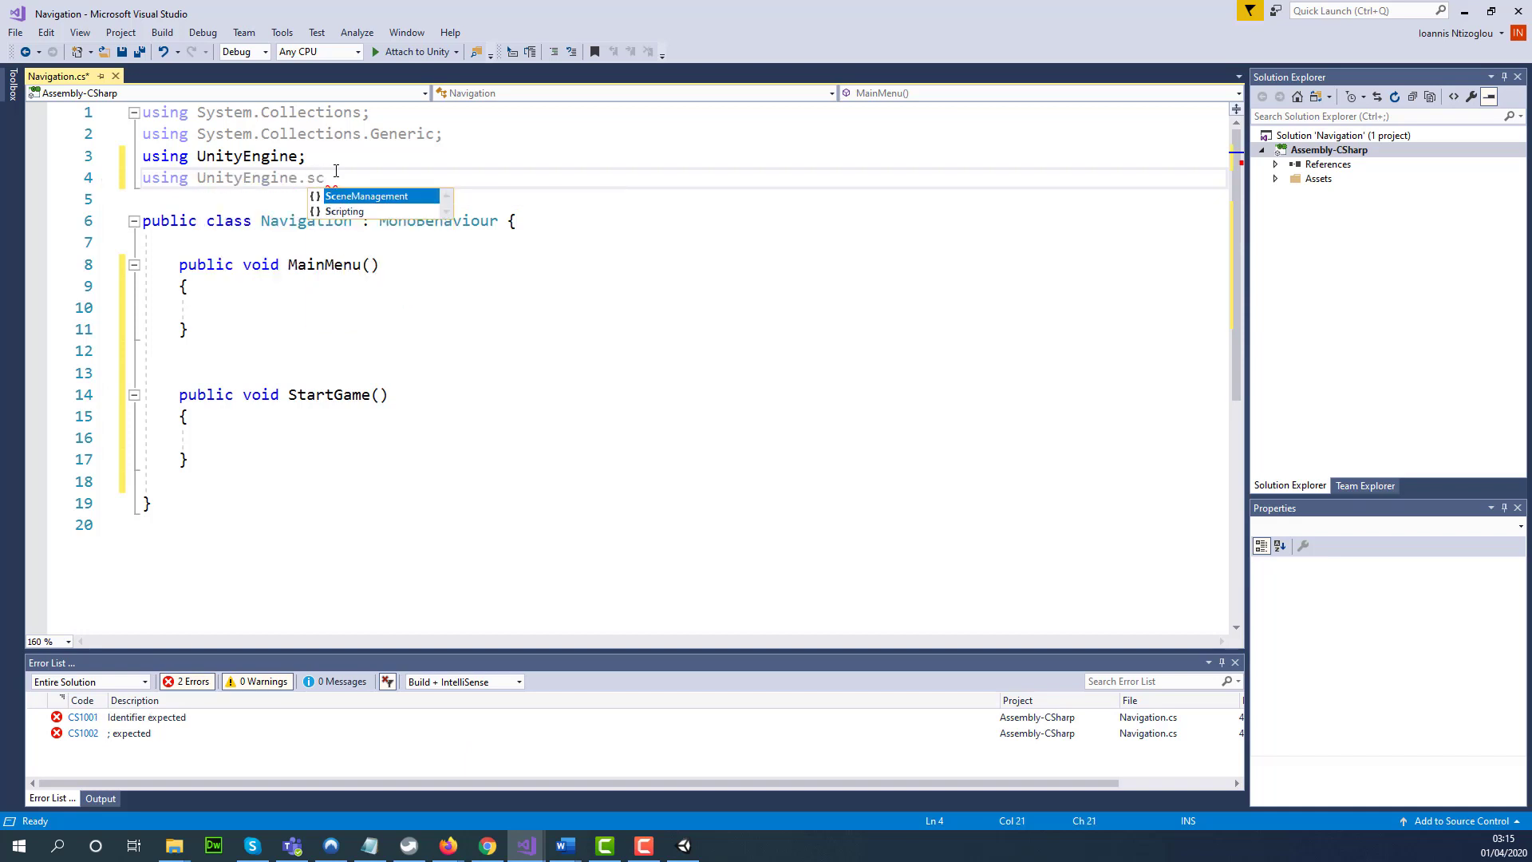
pyautogui.write(';')
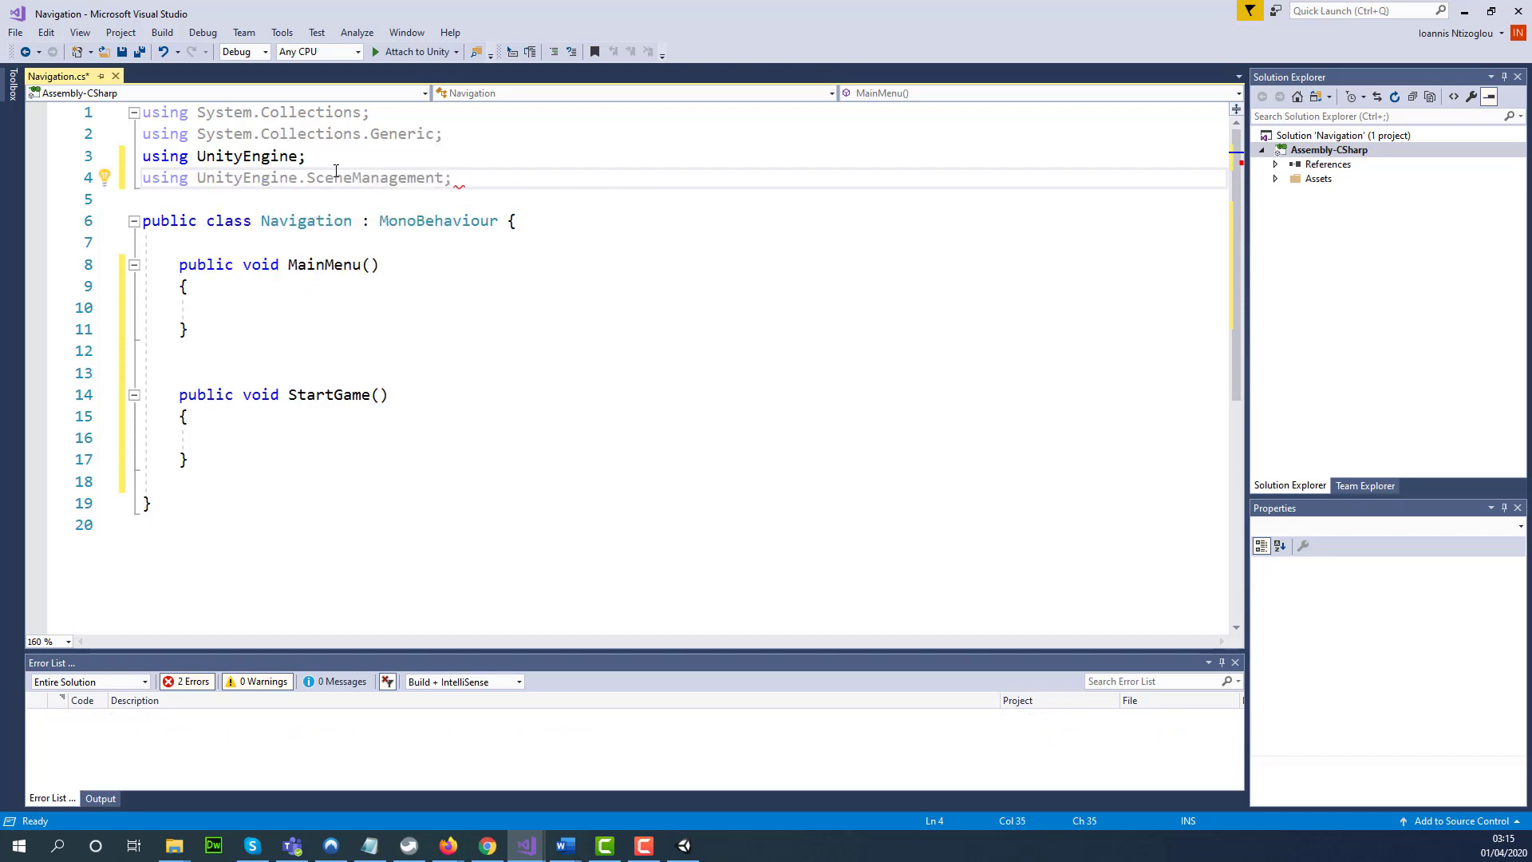
# Step: Write SceneManager.LoadScene("MainMenu"); as the body of the MainMenu method
pyautogui.click(264, 307)
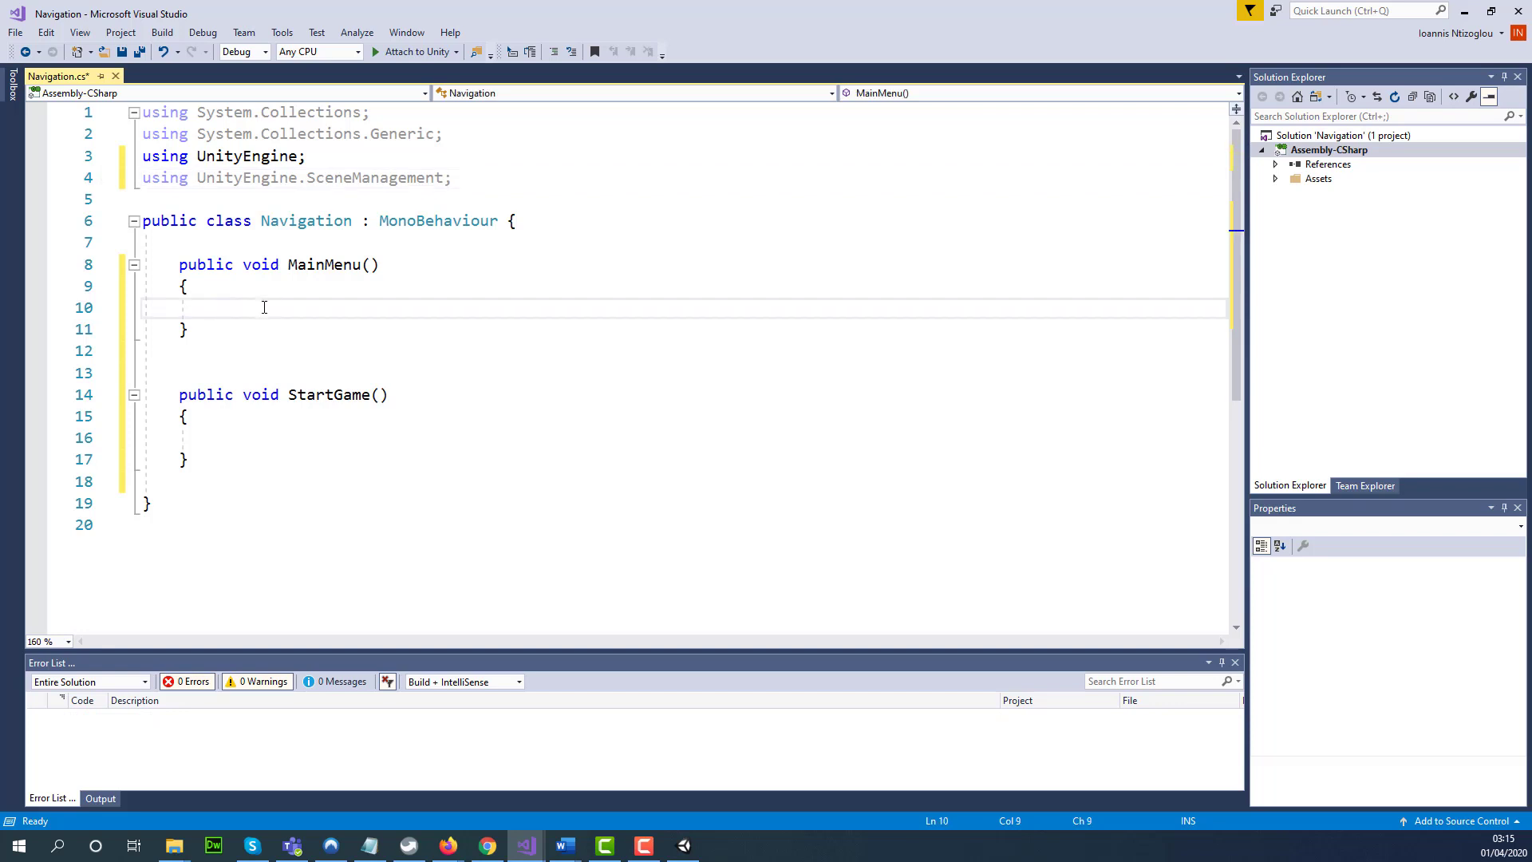
pyautogui.write('scenman')
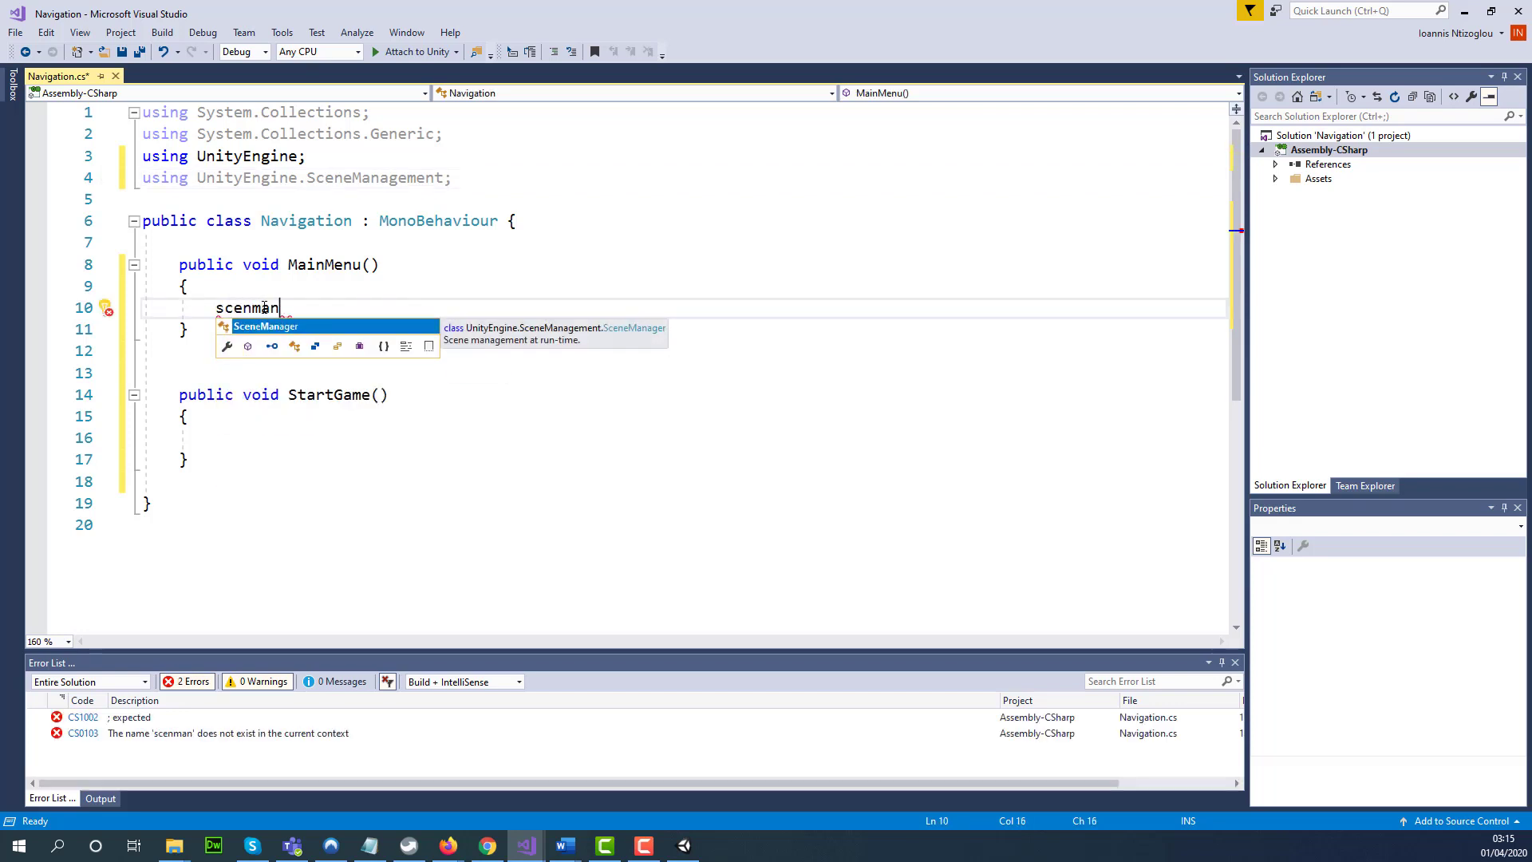
pyautogui.write('.loa')
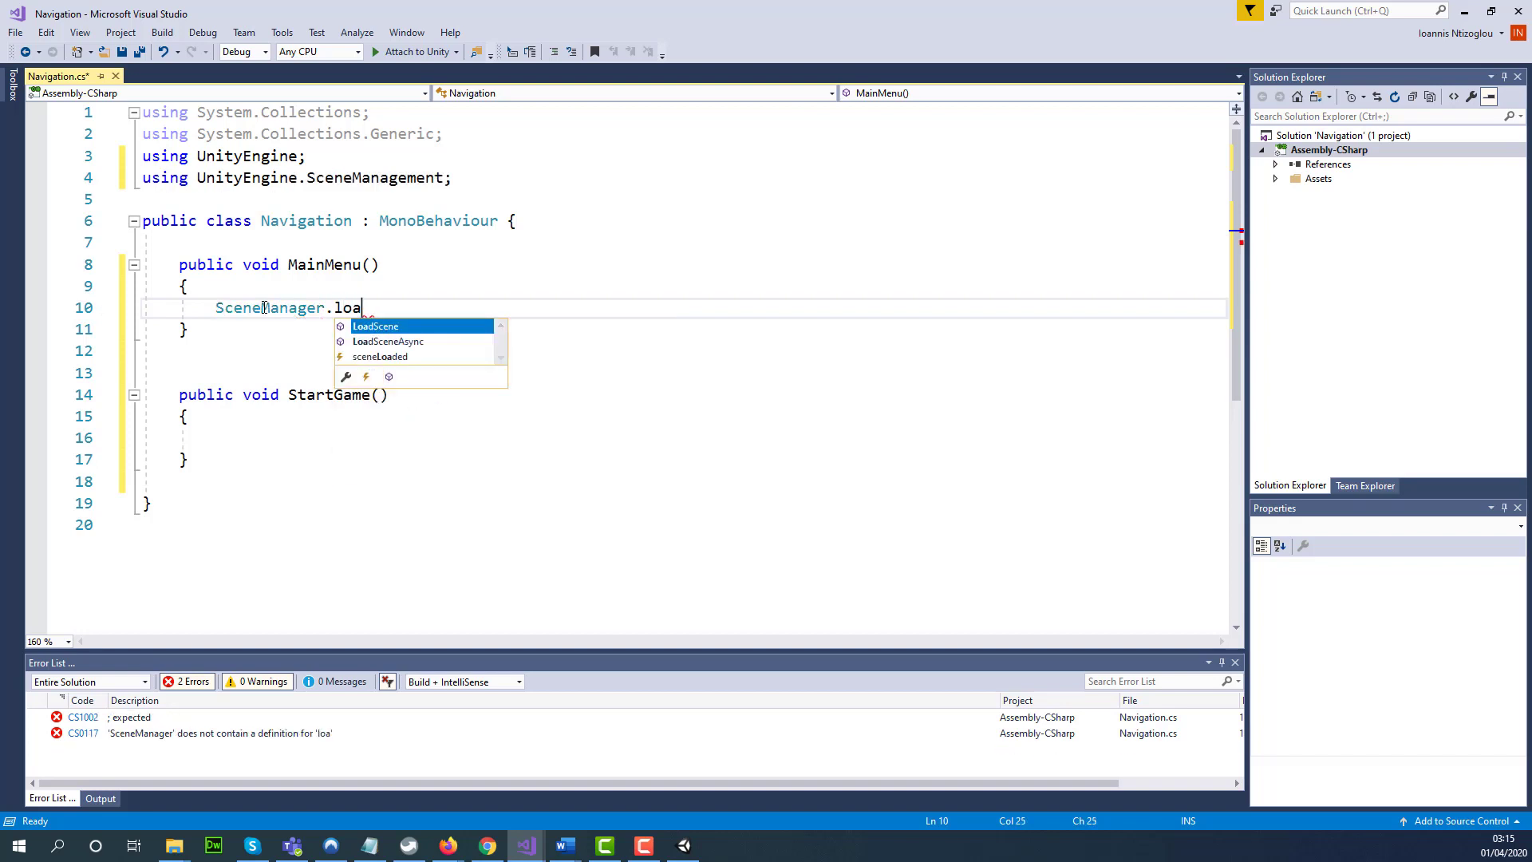
pyautogui.press('Tab')
pyautogui.write('(')
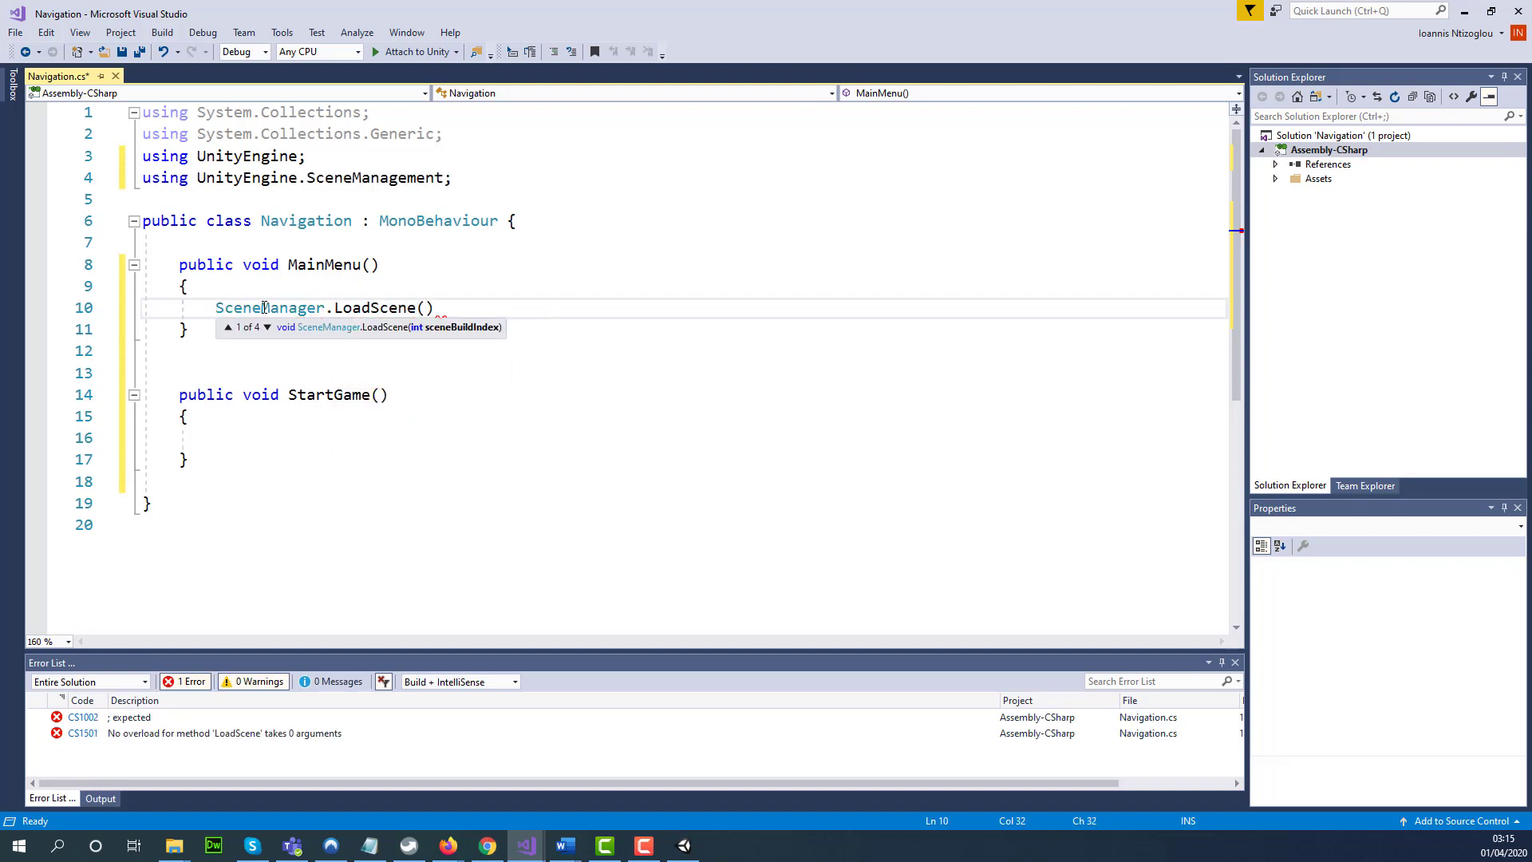
pyautogui.write('"')
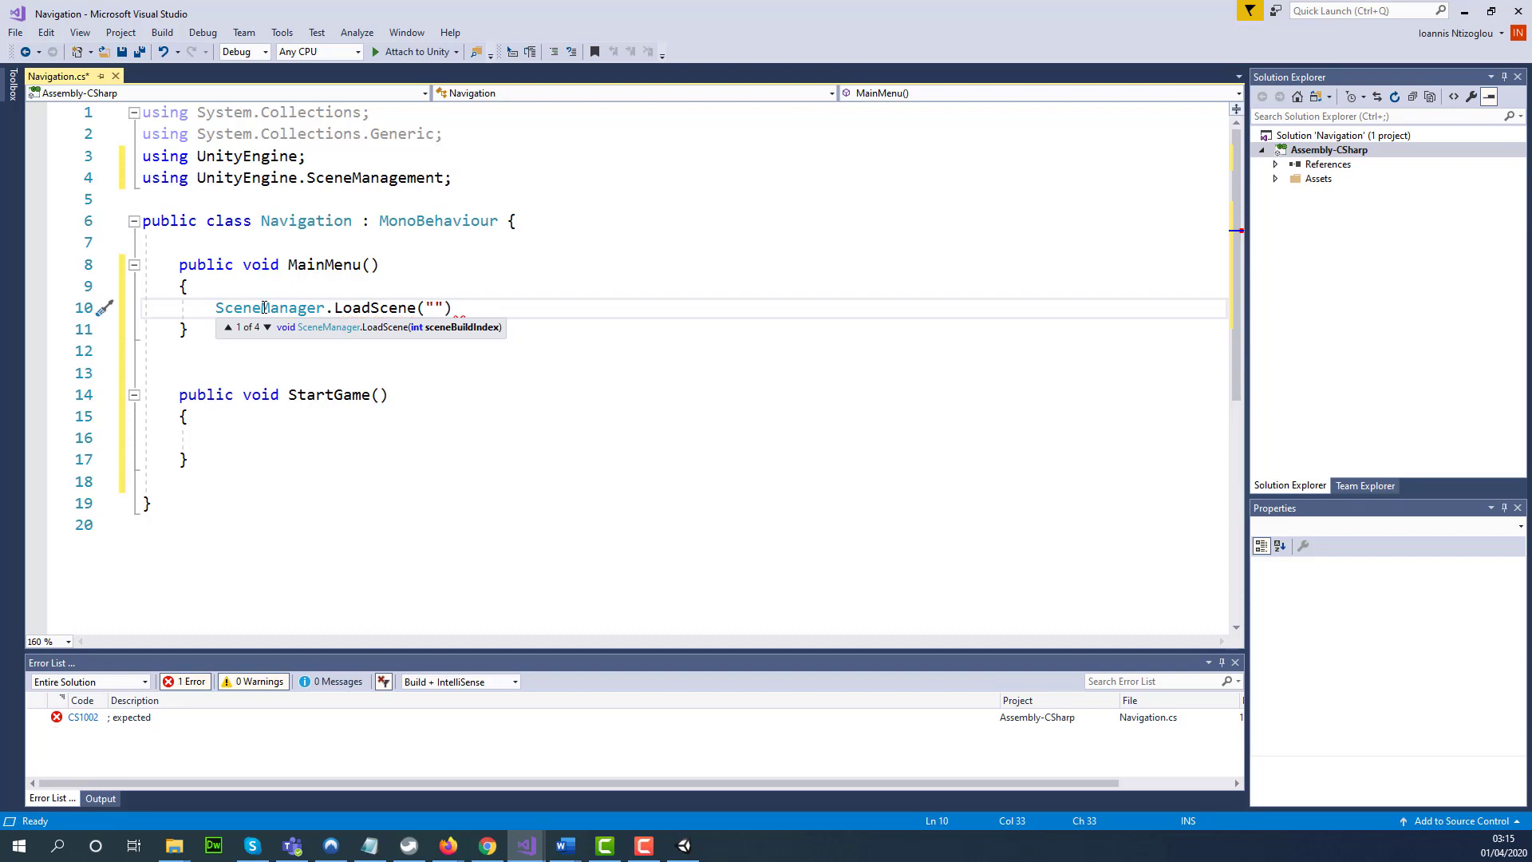
pyautogui.write('MainMenu')
pyautogui.click(572, 303)
pyautogui.write(';')
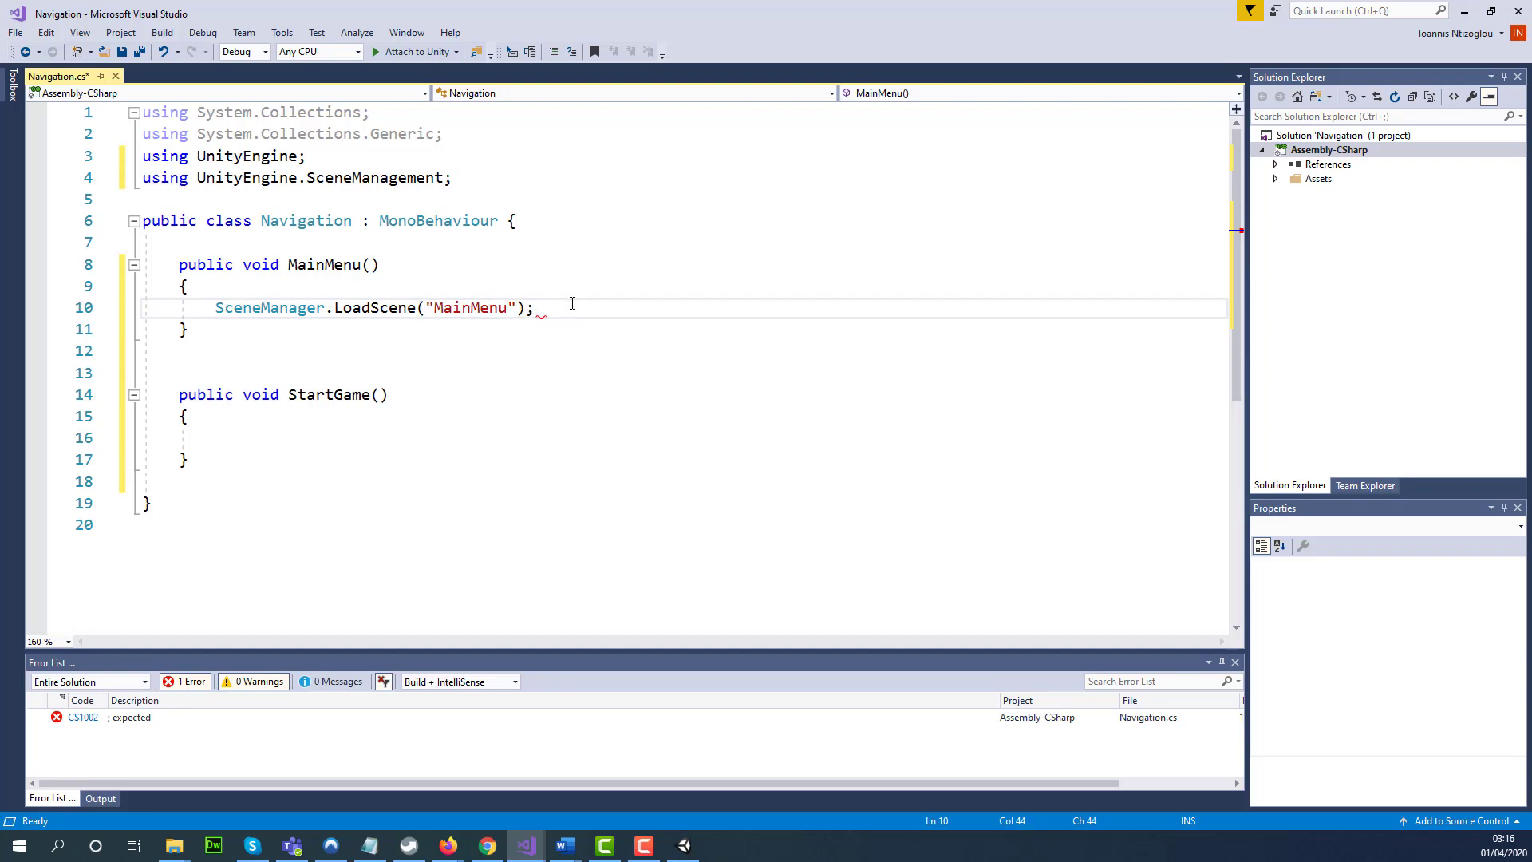
# Step: Copy the LoadScene line into the StartGame method and change the copy's scene name to "Level1"
pyautogui.moveTo(534, 308); pyautogui.dragTo(210, 308)
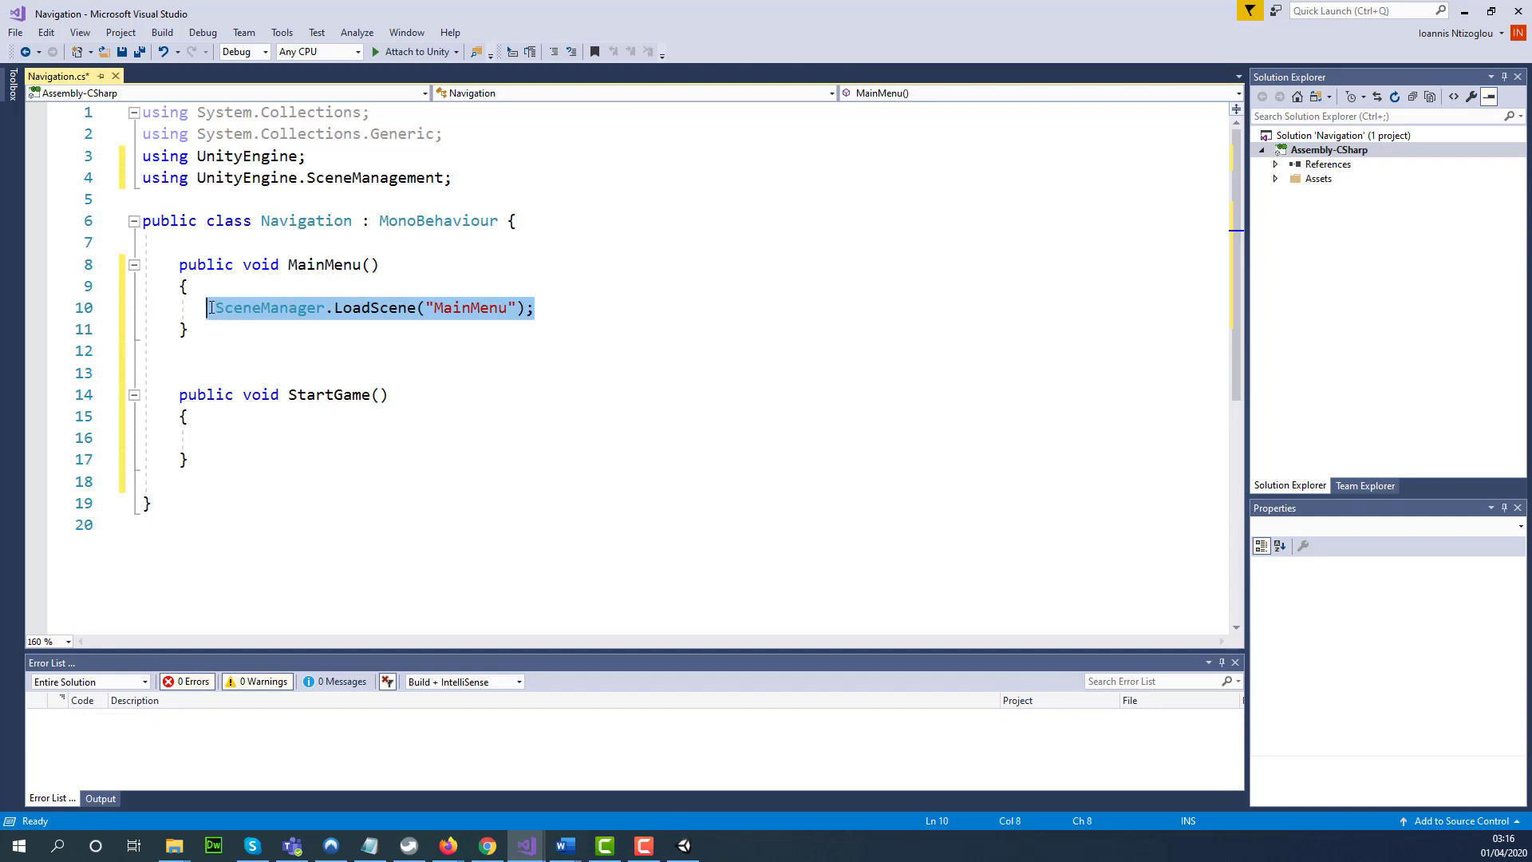
pyautogui.hotkey('ctrl', 'c')
pyautogui.click(211, 436)
pyautogui.hotkey('ctrl', 'v')
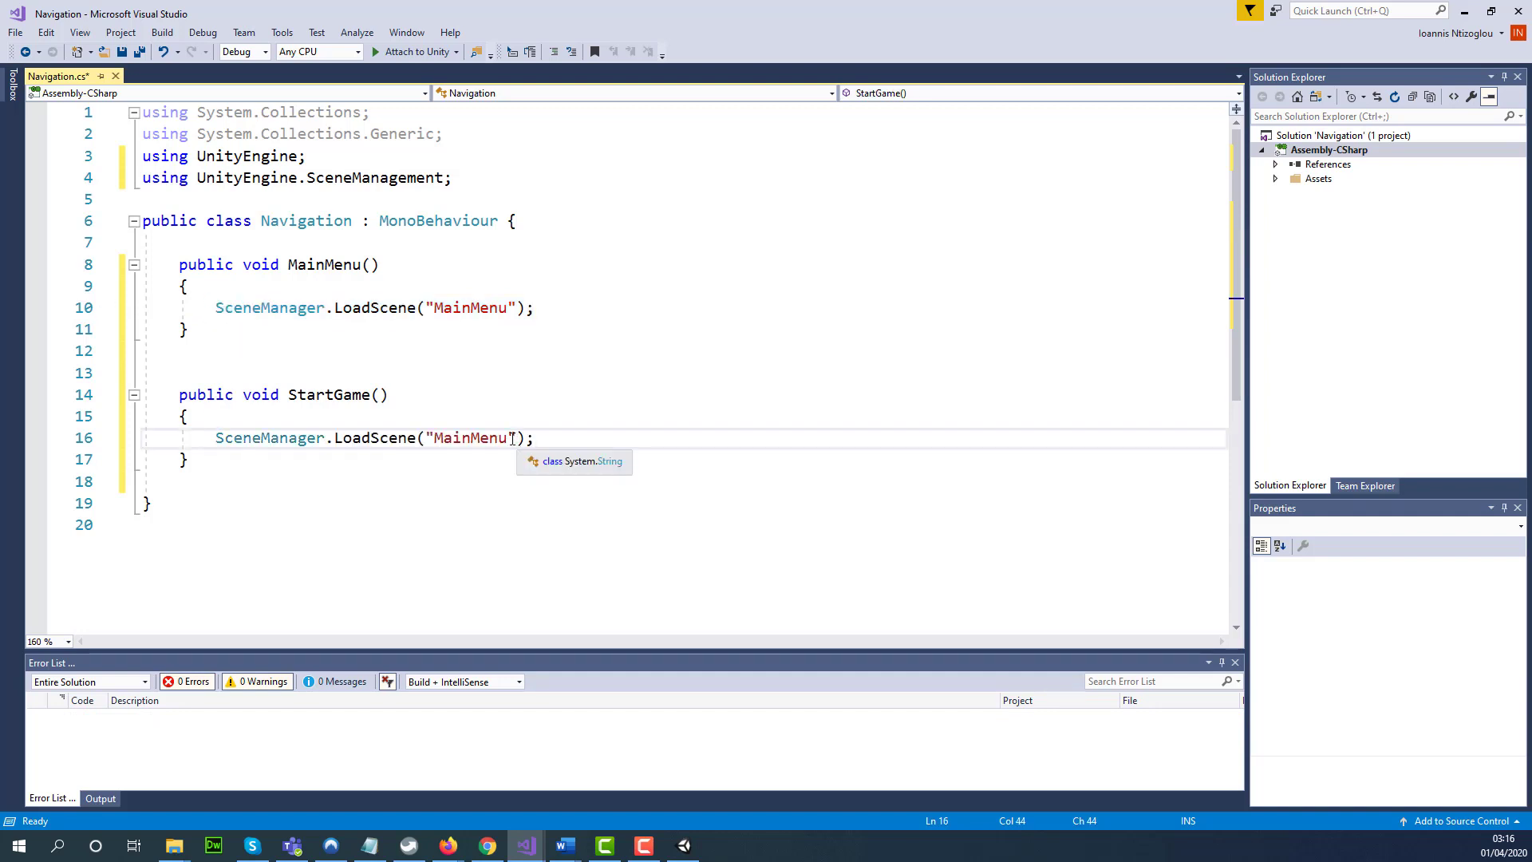
pyautogui.moveTo(509, 438); pyautogui.dragTo(434, 438)
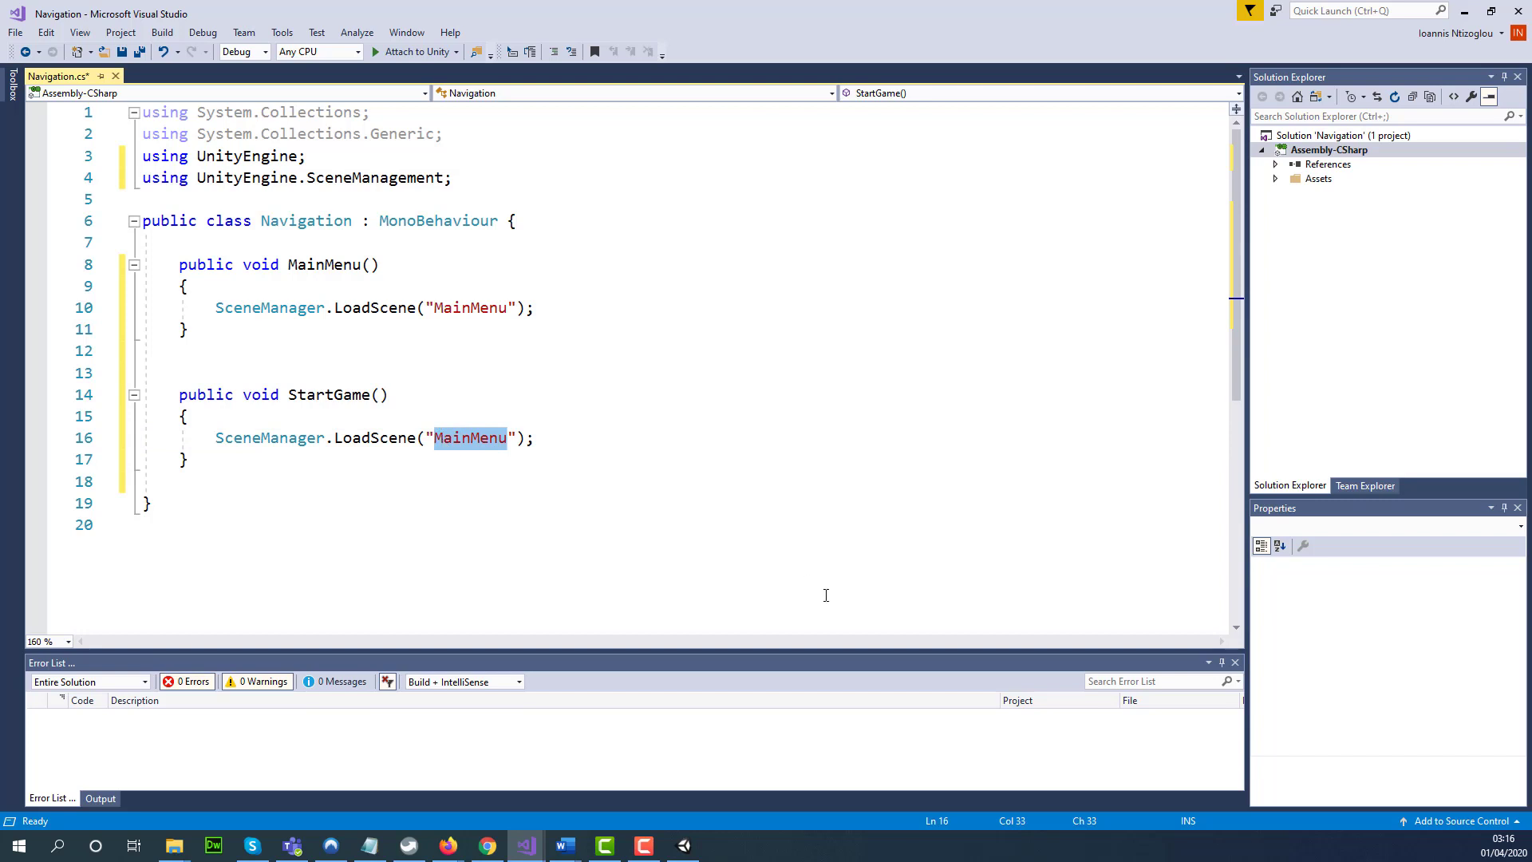
pyautogui.write('Level1')
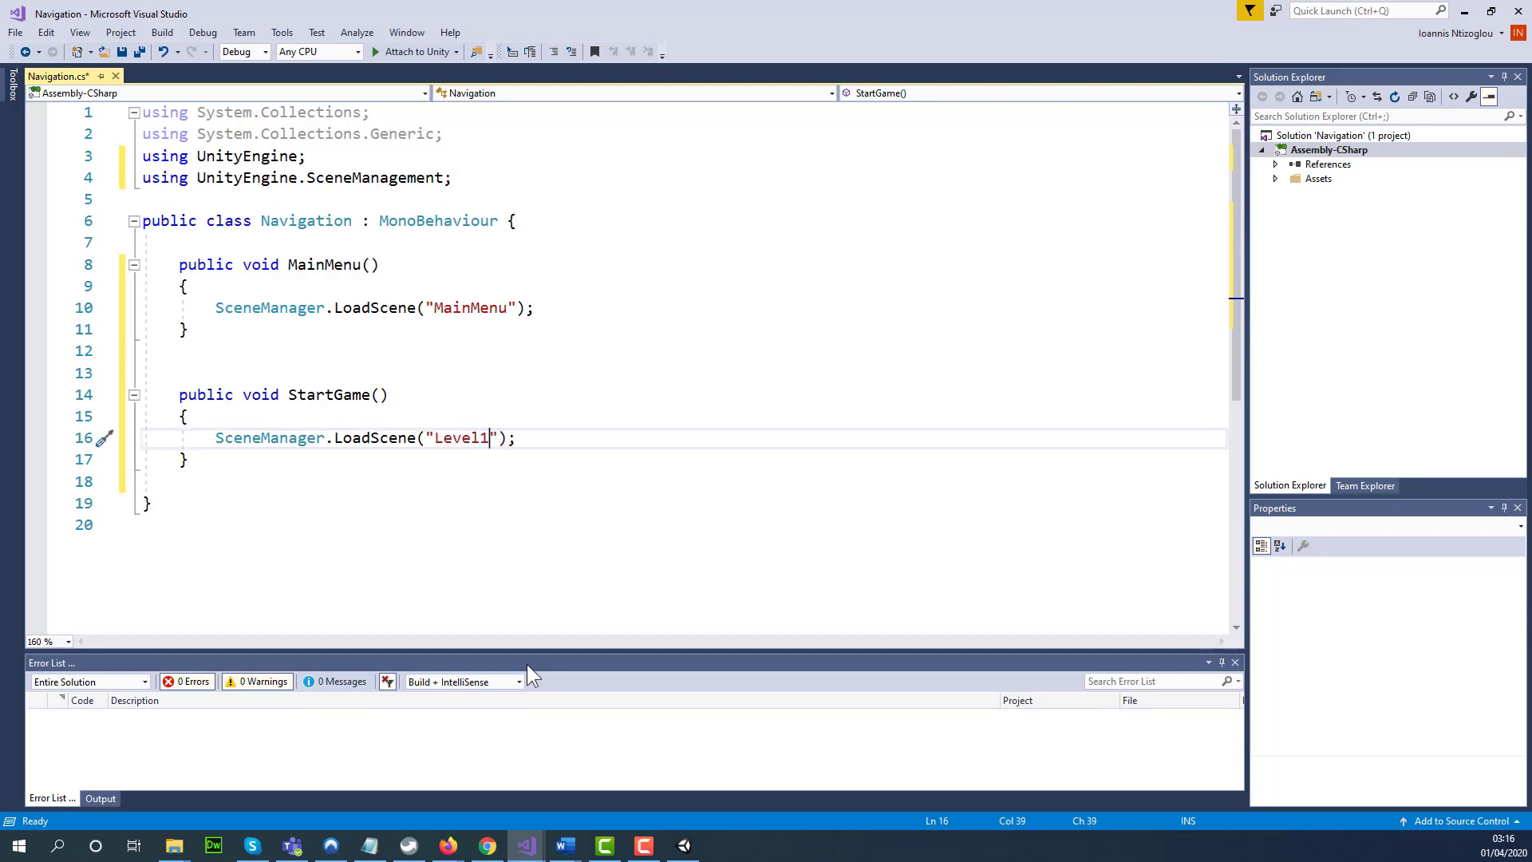
pyautogui.click(551, 468)
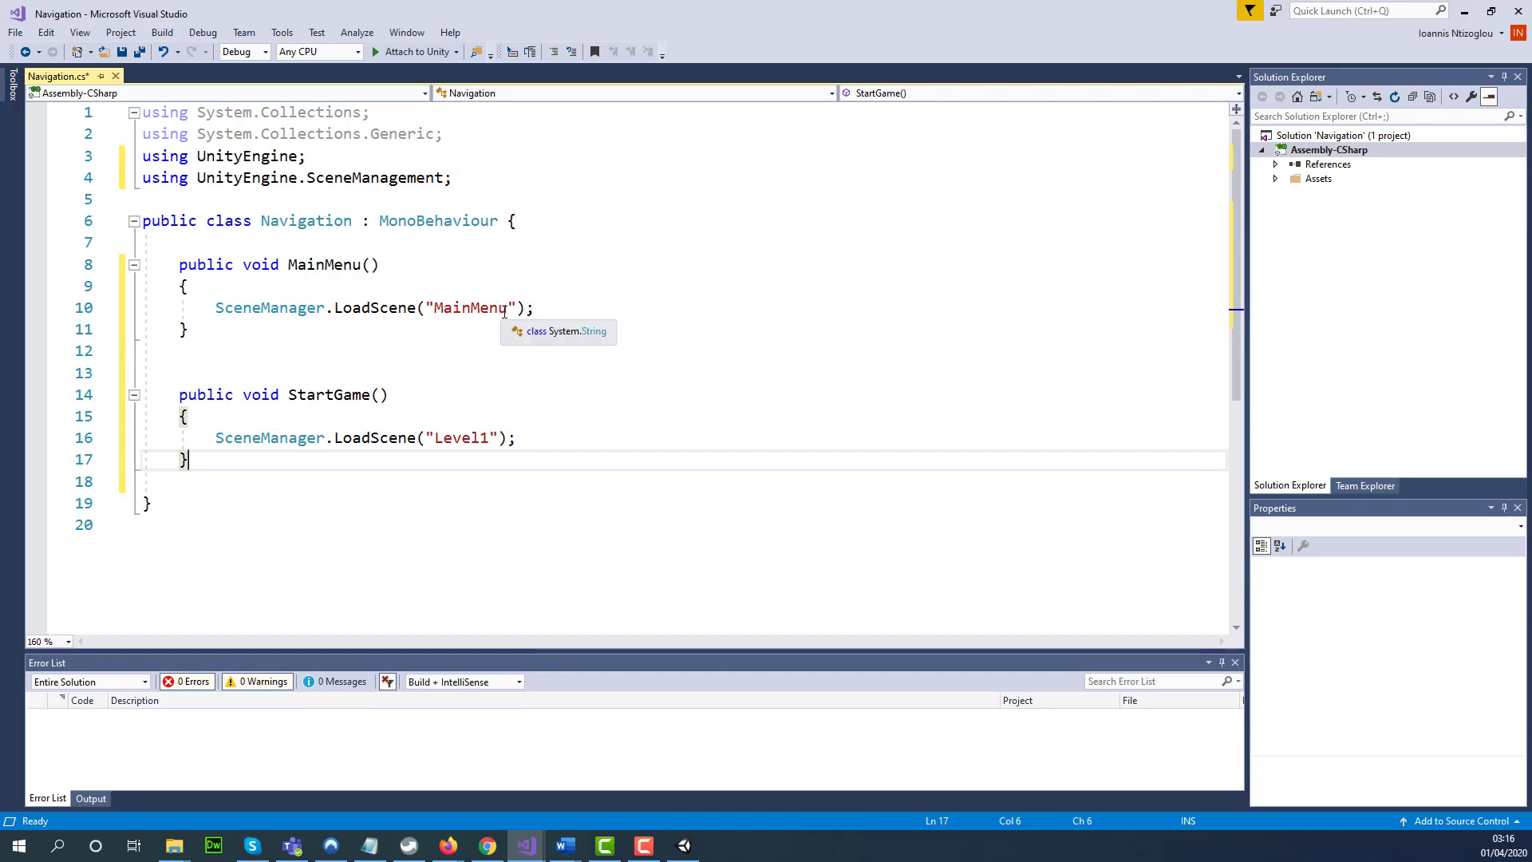
pyautogui.moveTo(504, 312); pyautogui.dragTo(434, 312)
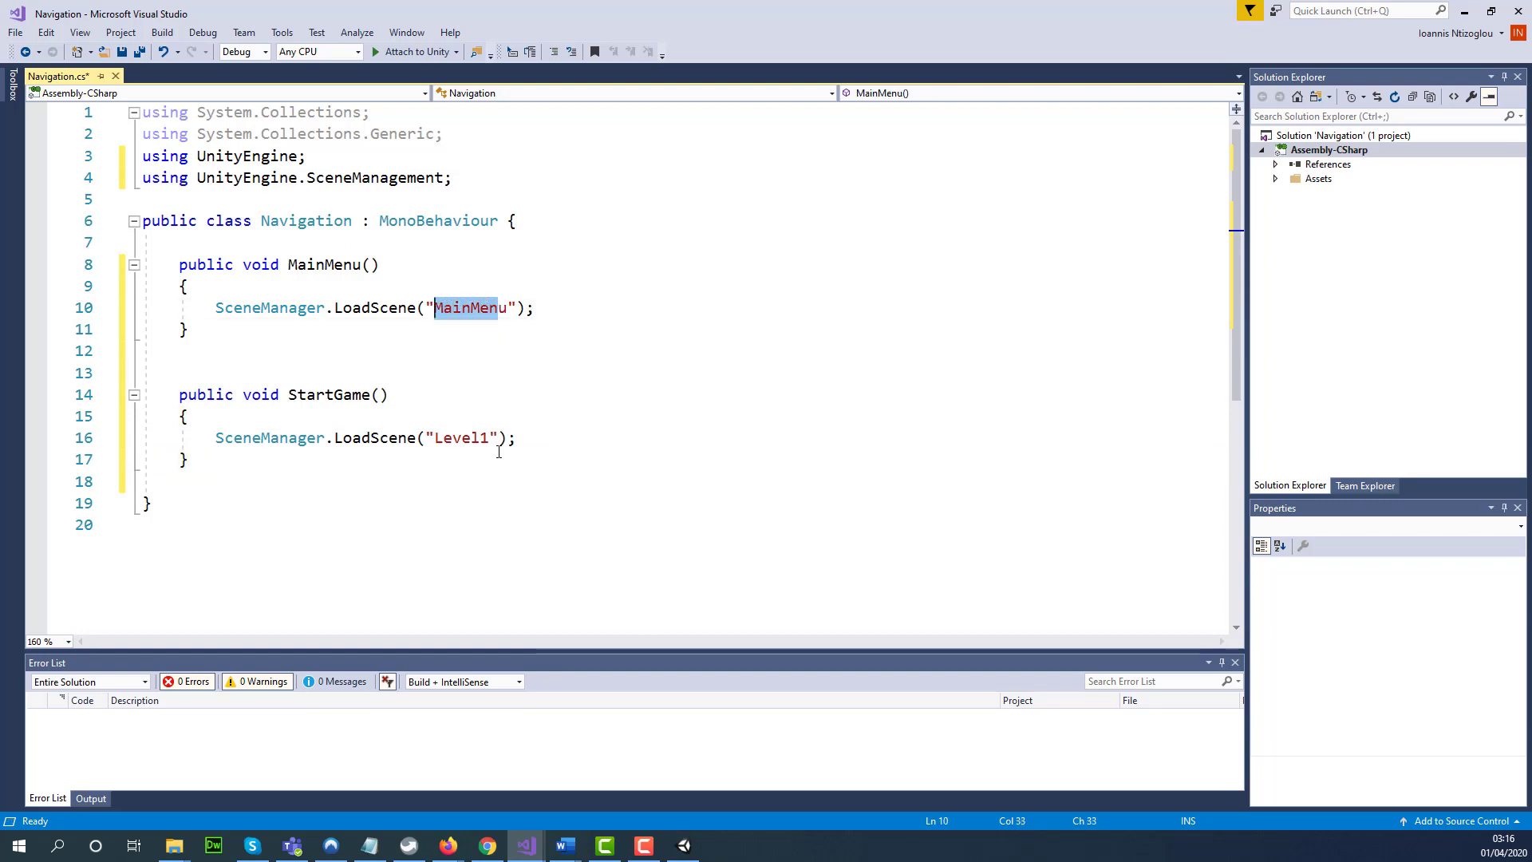
pyautogui.moveTo(496, 438); pyautogui.dragTo(434, 438)
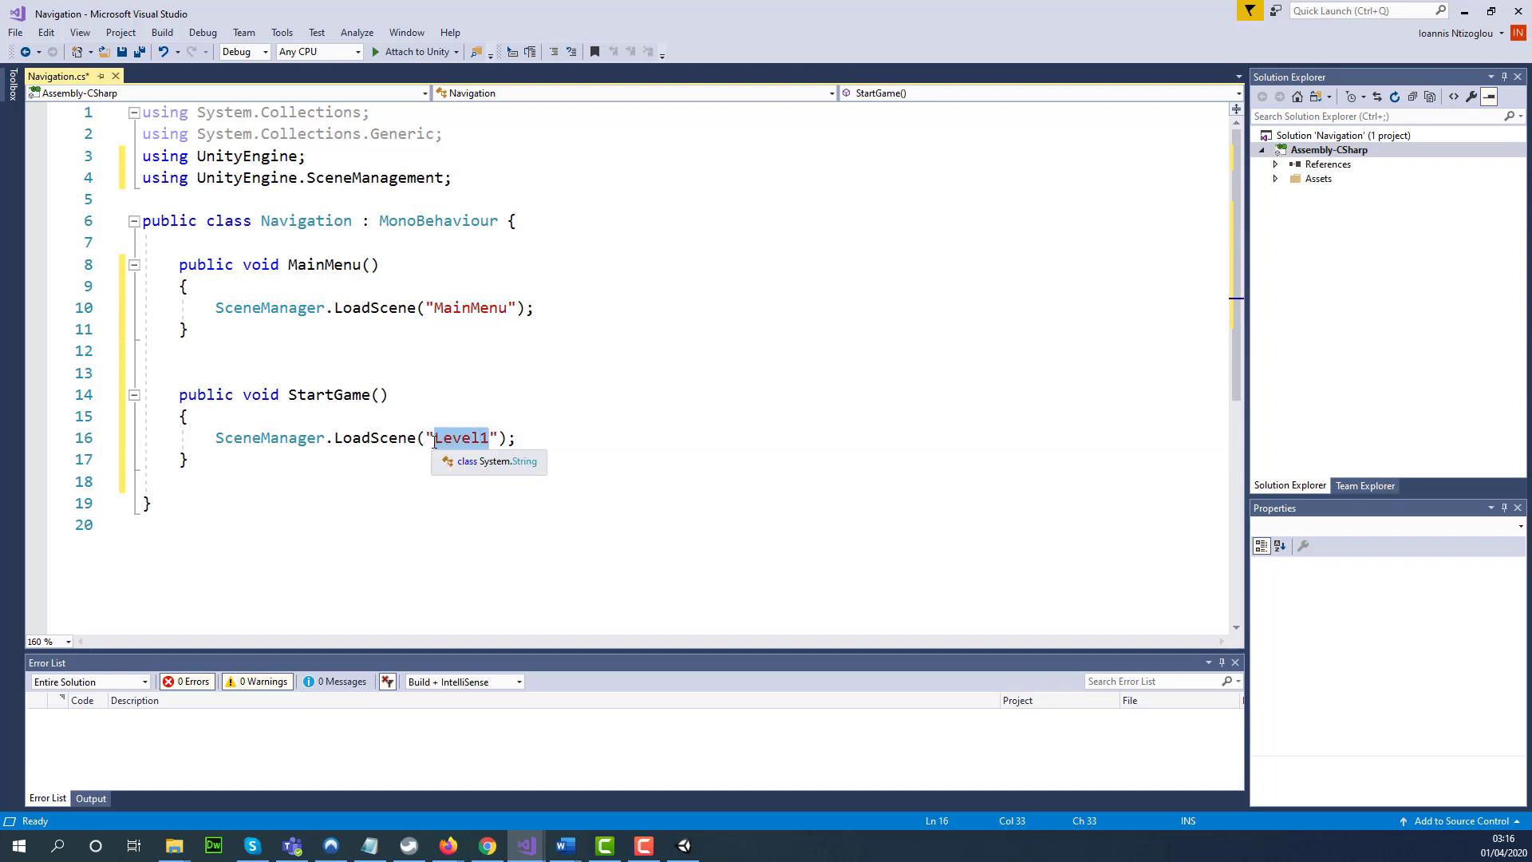
pyautogui.click(260, 278)
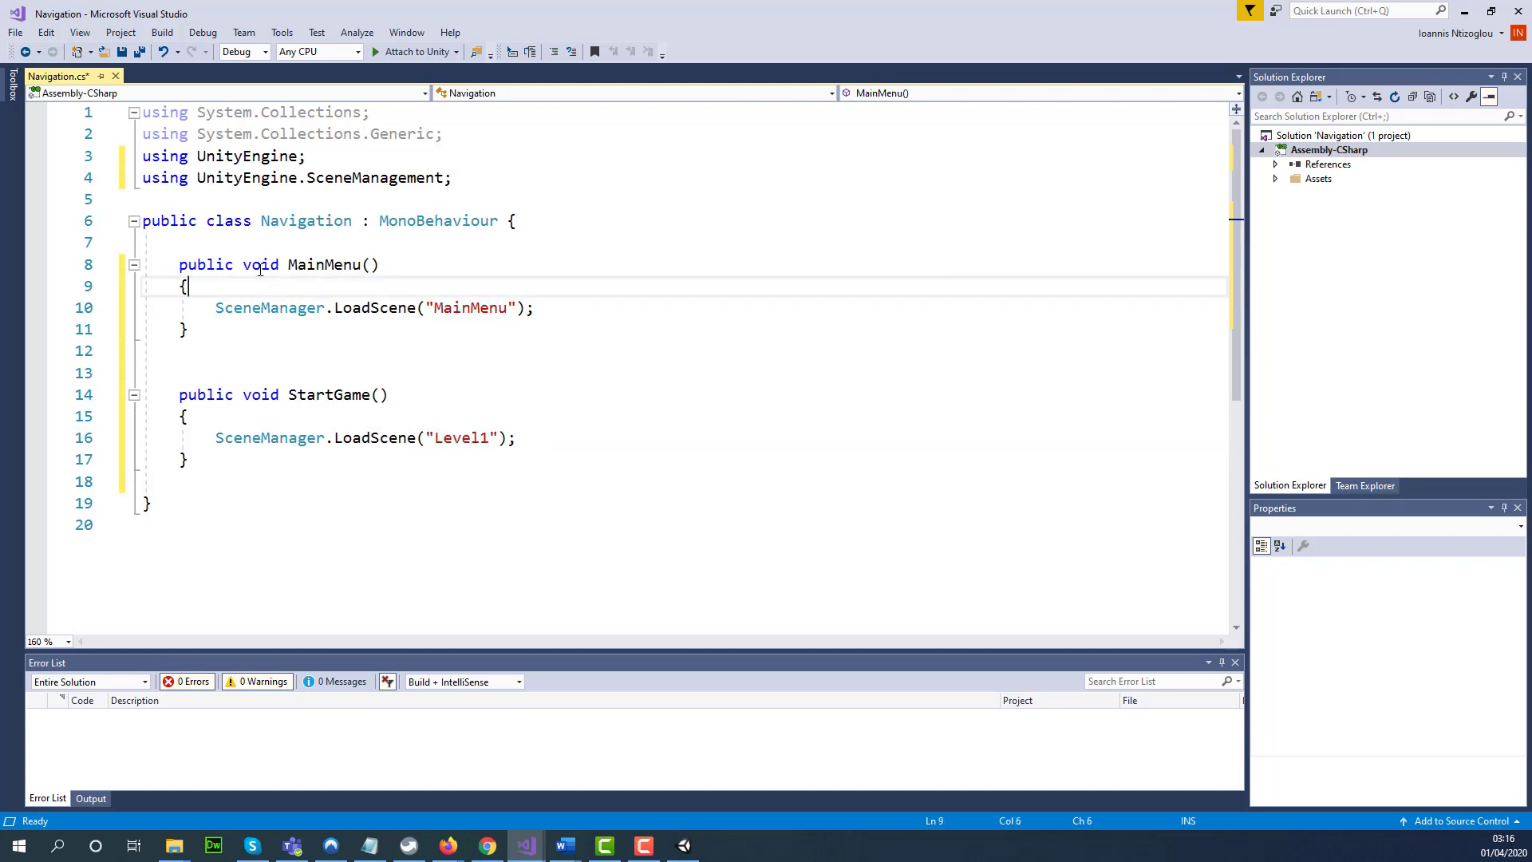
# Step: Save the Navigation script, then switch to Unity and attach it to the Button under Canvas in the Level1 scene
pyautogui.click(132, 51)
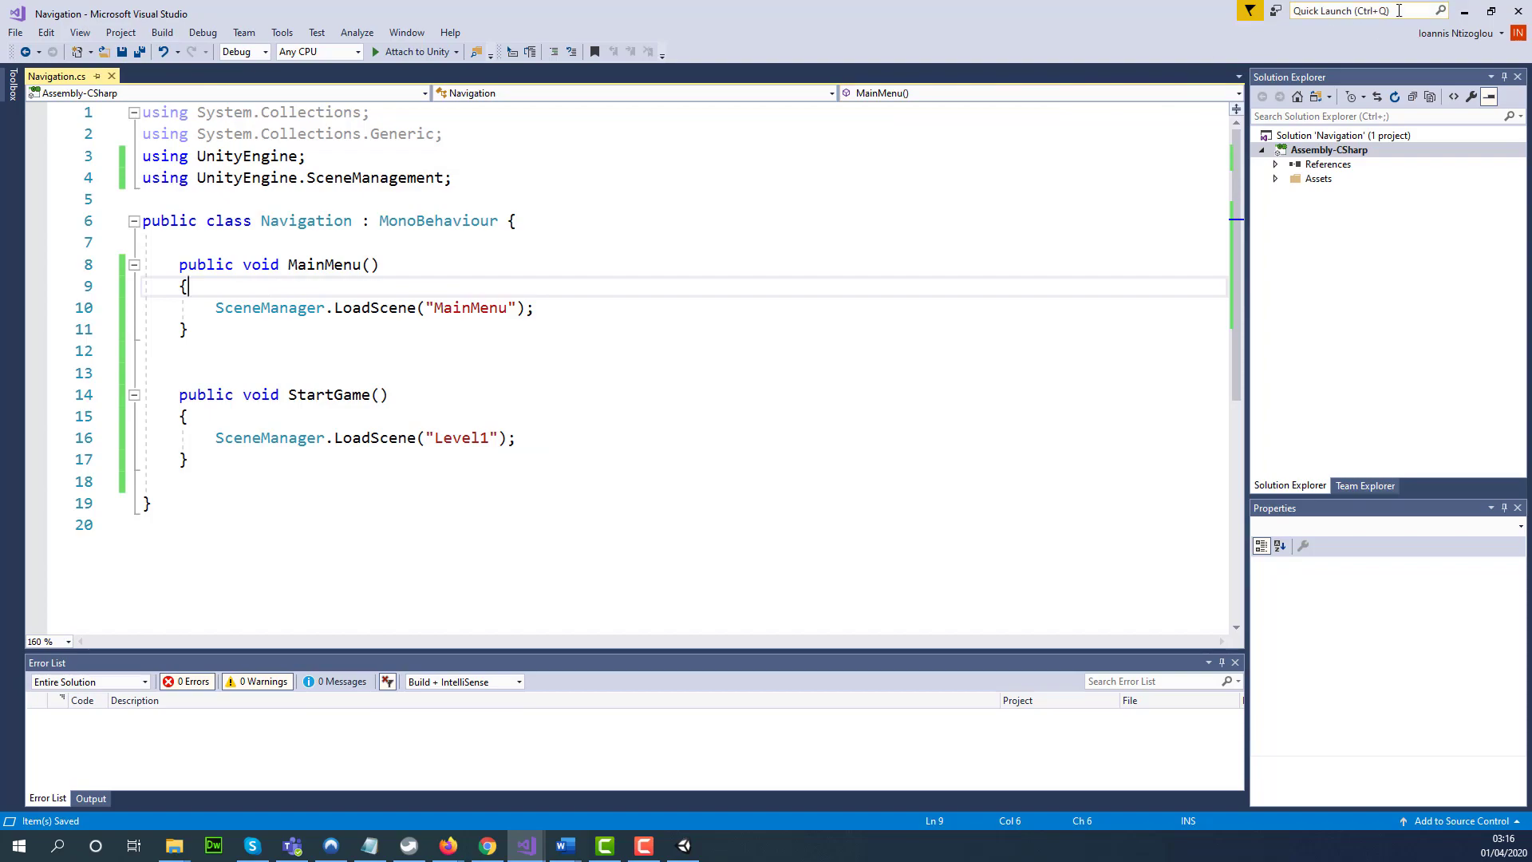
pyautogui.click(1464, 11)
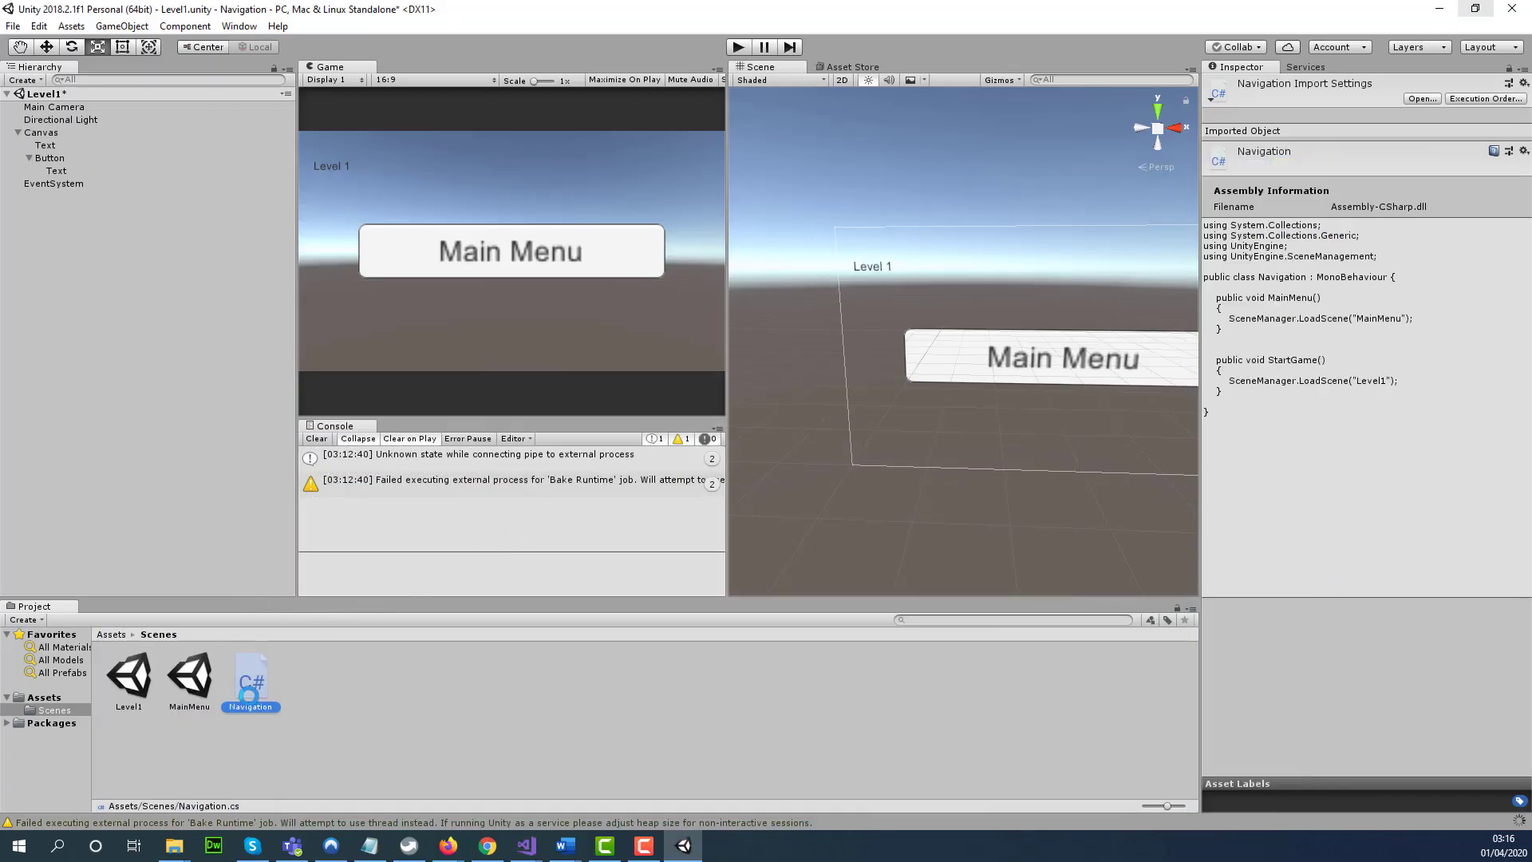
pyautogui.moveTo(248, 693); pyautogui.dragTo(41, 157)
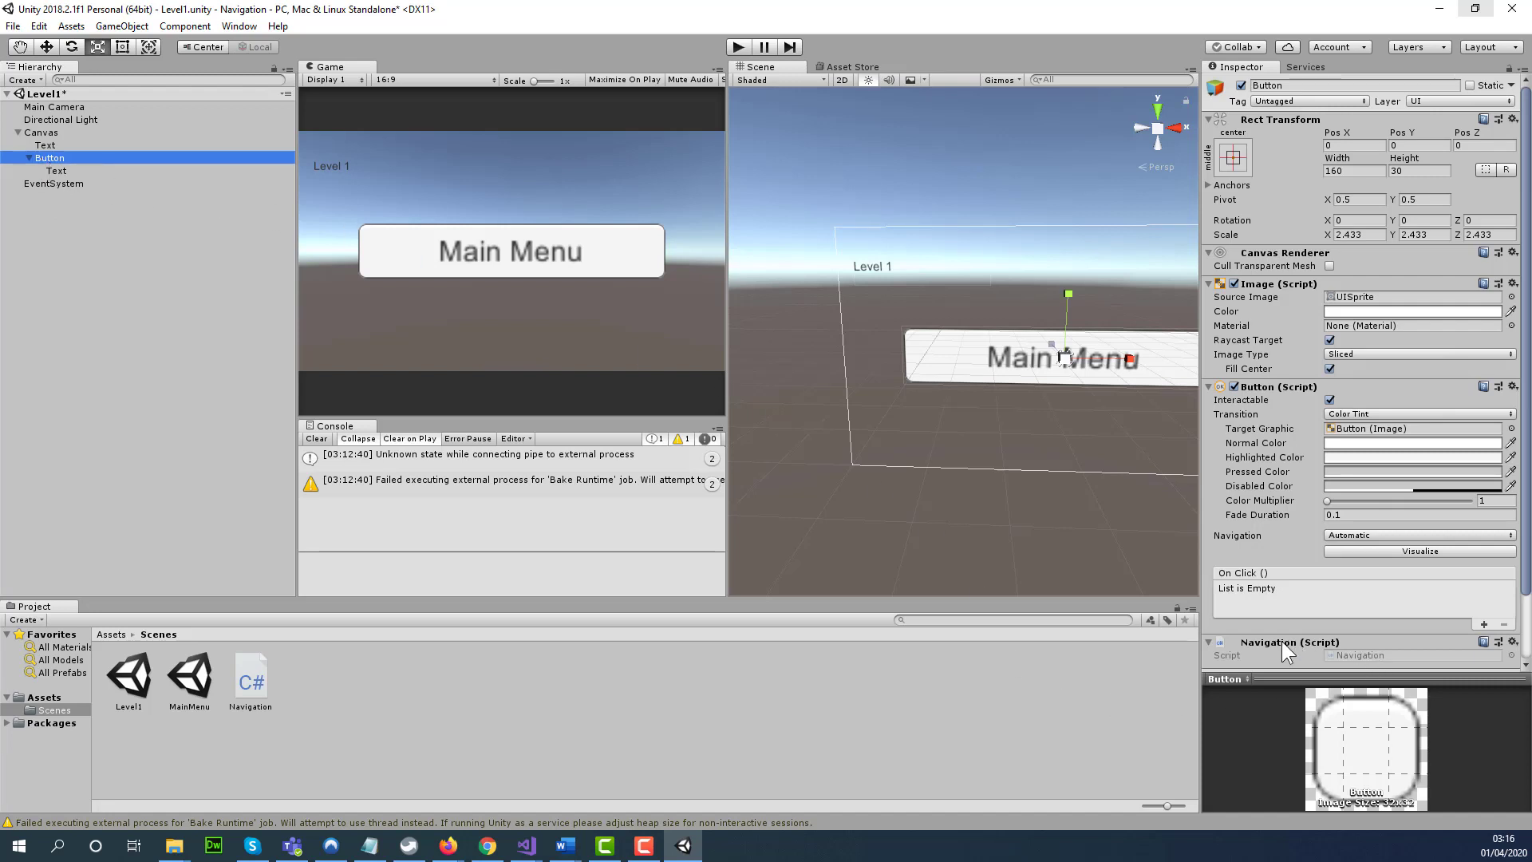
# Step: Add an On Click event to the Level1 Button that targets its Navigation component and calls MainMenu()
pyautogui.click(1483, 624)
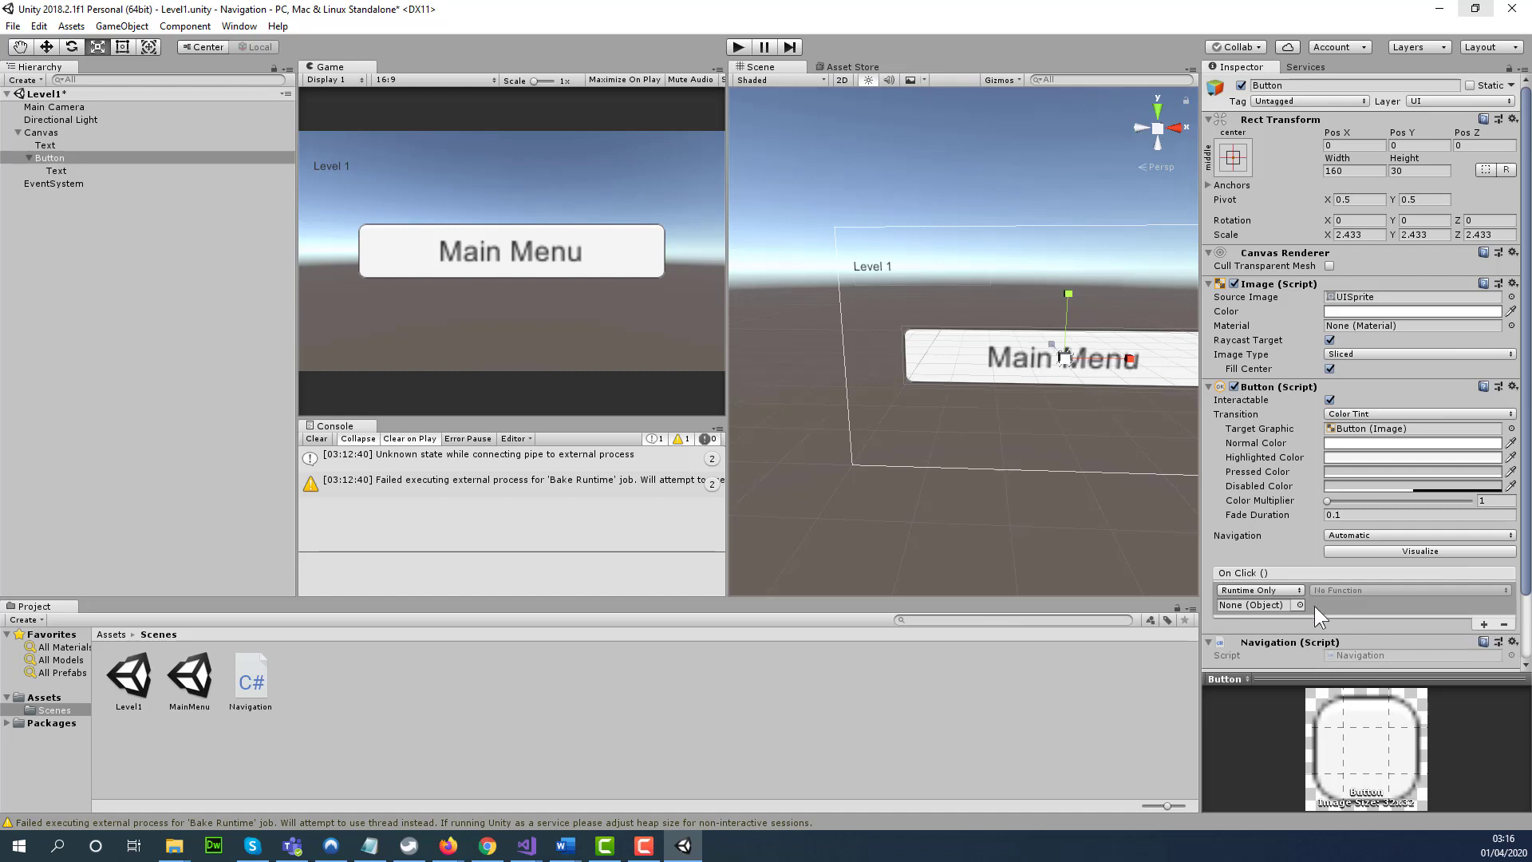
pyautogui.moveTo(1242, 639); pyautogui.dragTo(1250, 607)
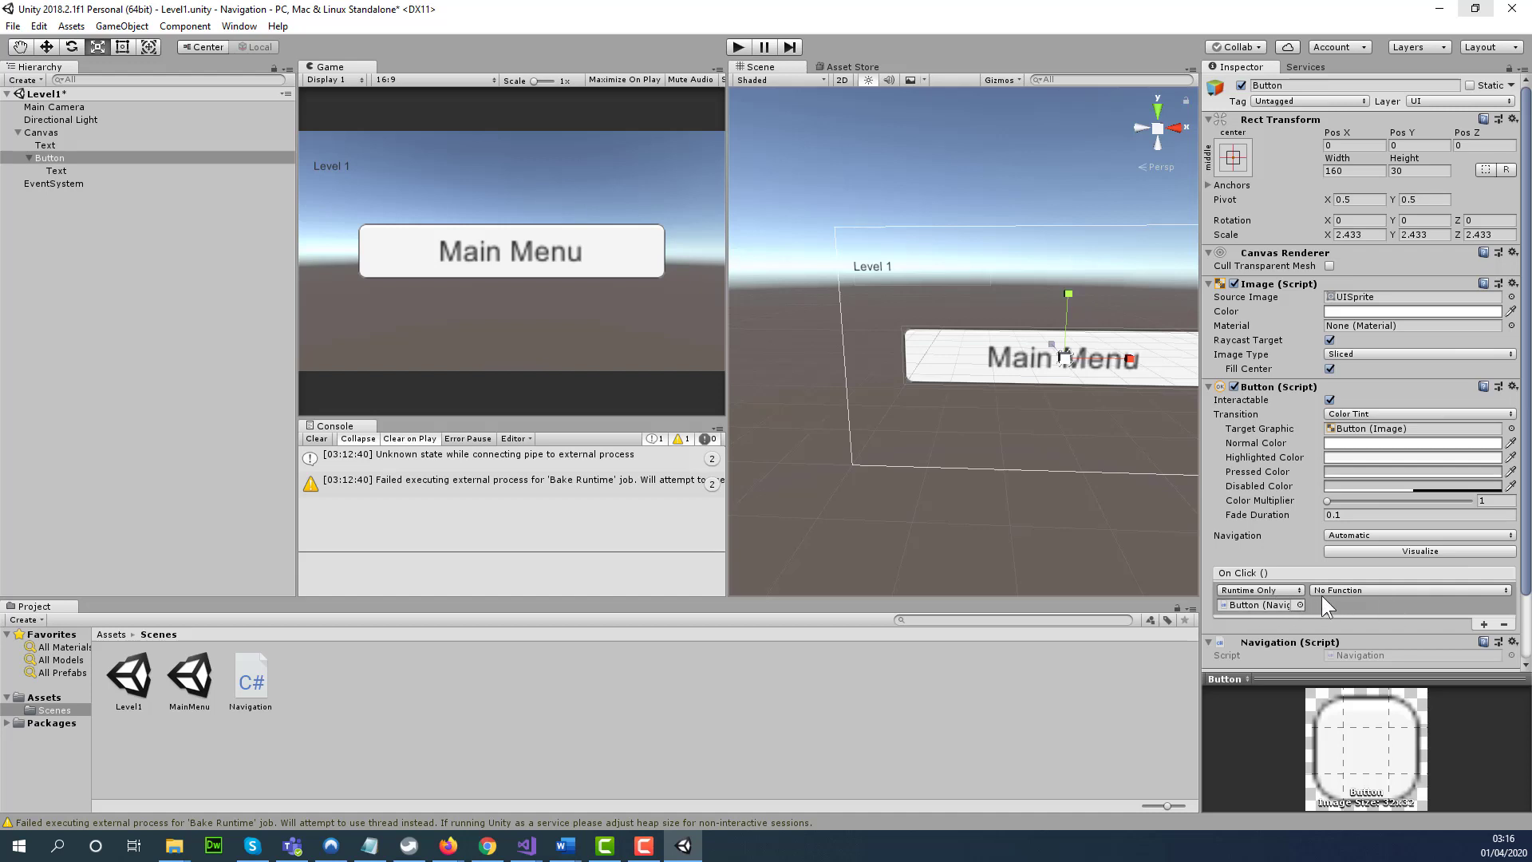
pyautogui.click(1416, 593)
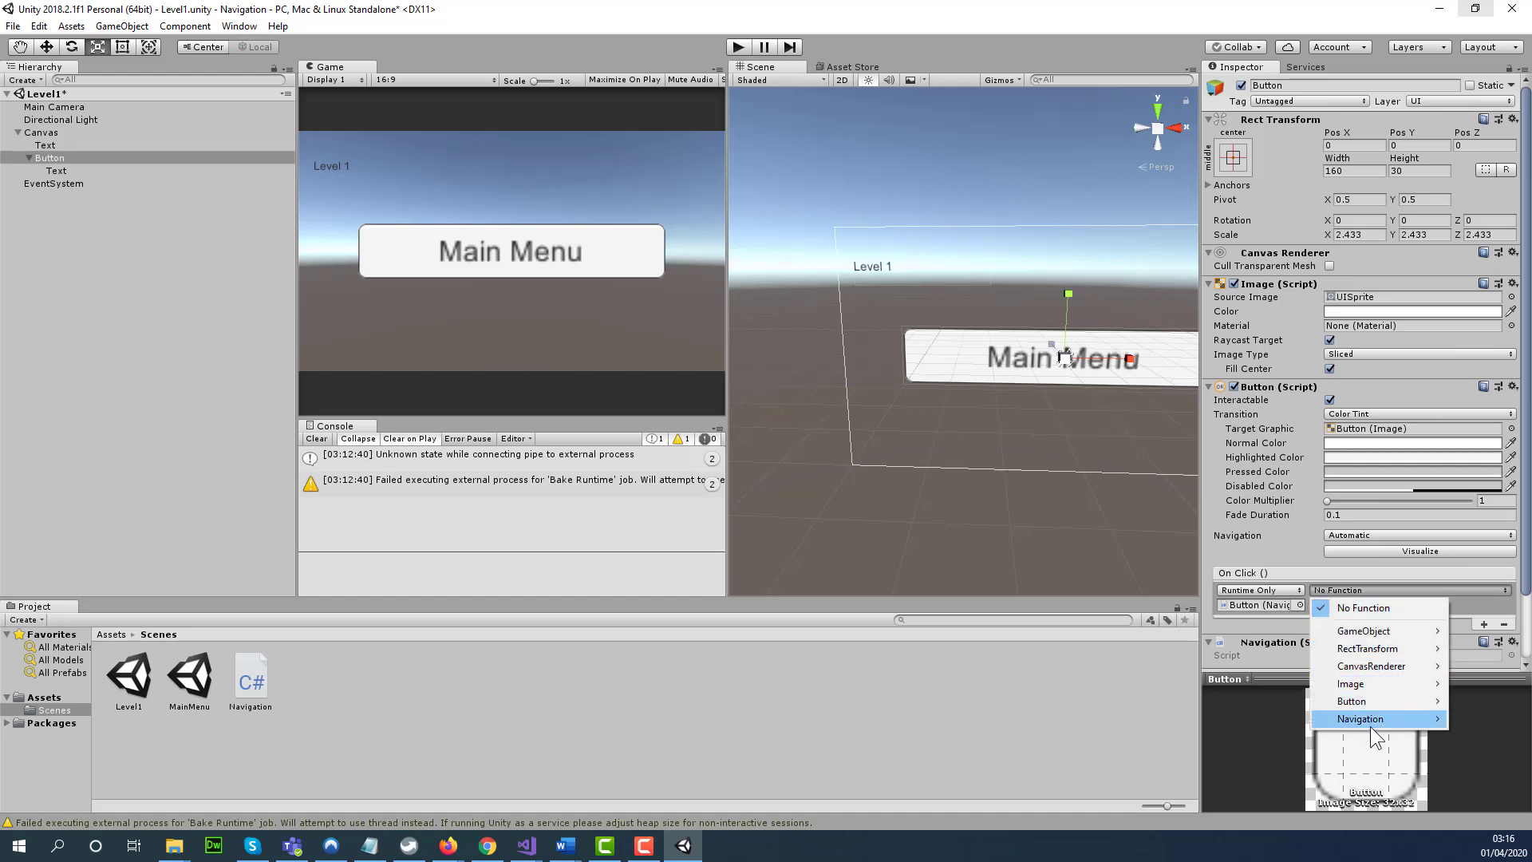
pyautogui.moveTo(1358, 720)
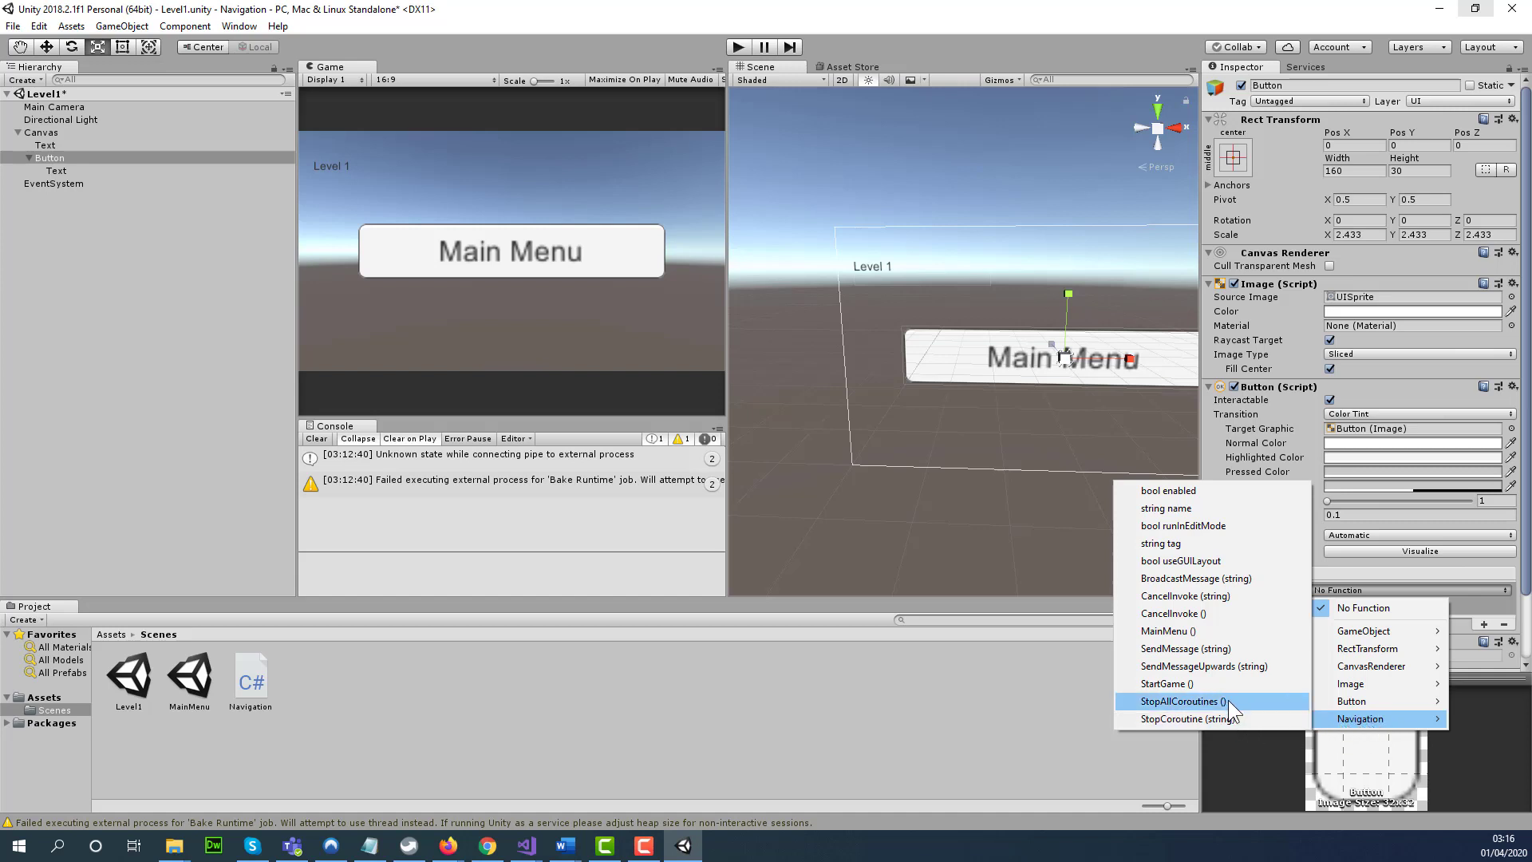
pyautogui.click(1168, 630)
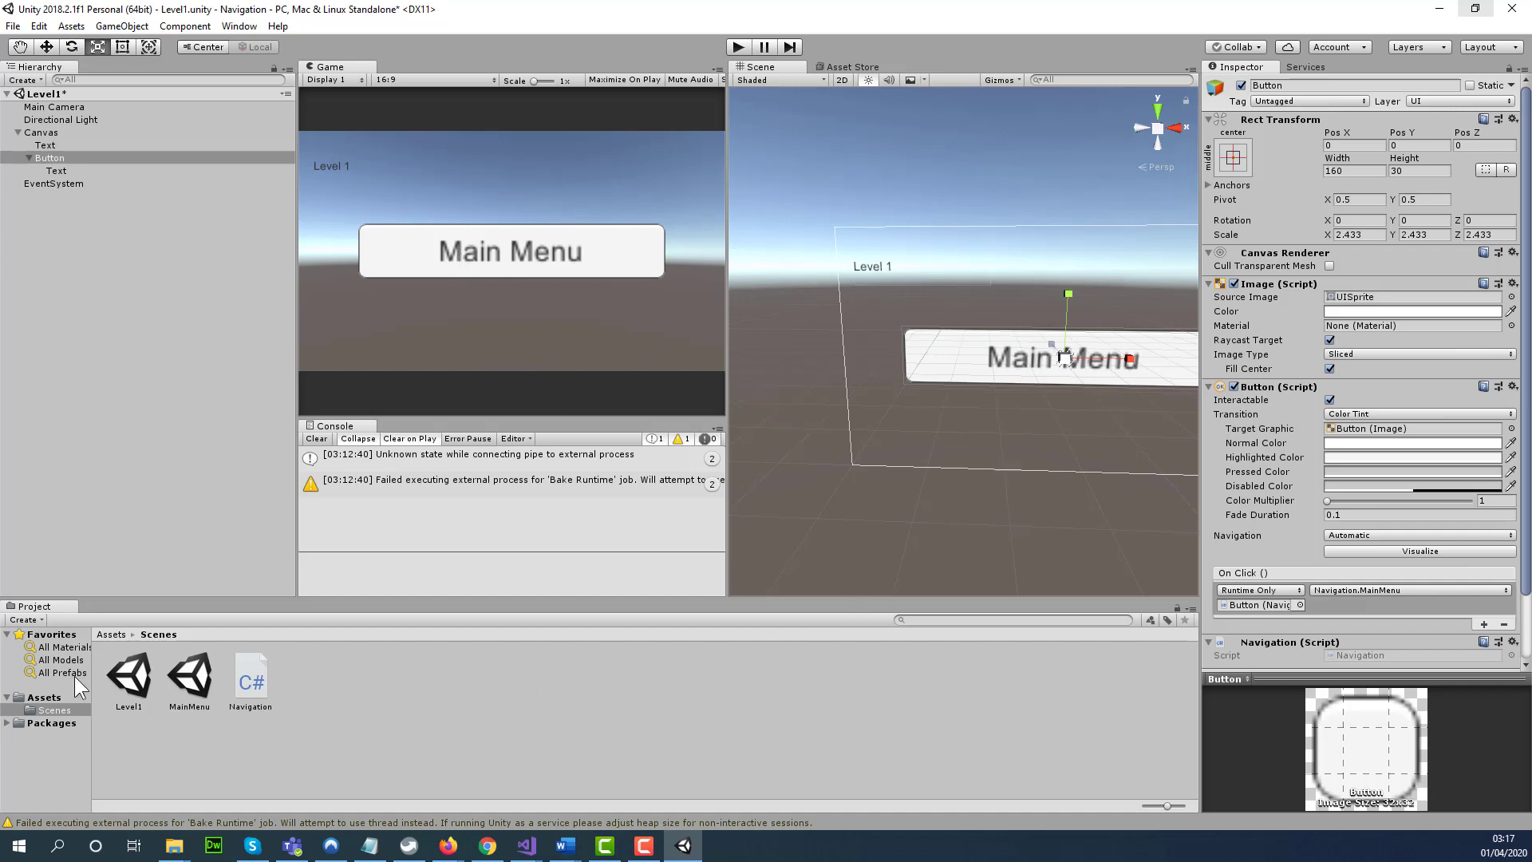
# Step: Save the changes to the Level1 scene and open the MainMenu scene
pyautogui.doubleClick(128, 678)
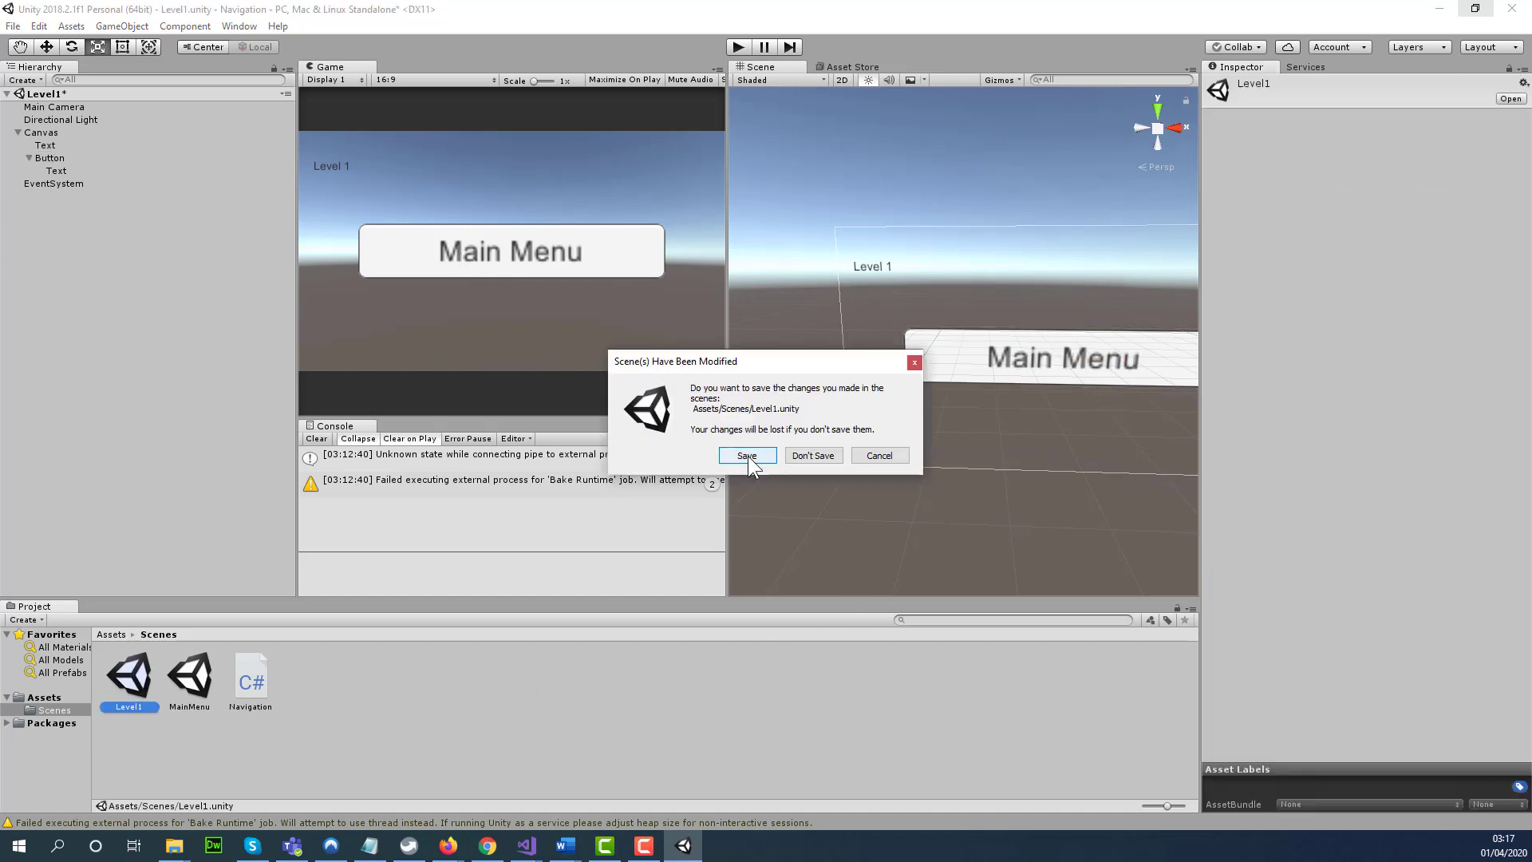
pyautogui.click(747, 455)
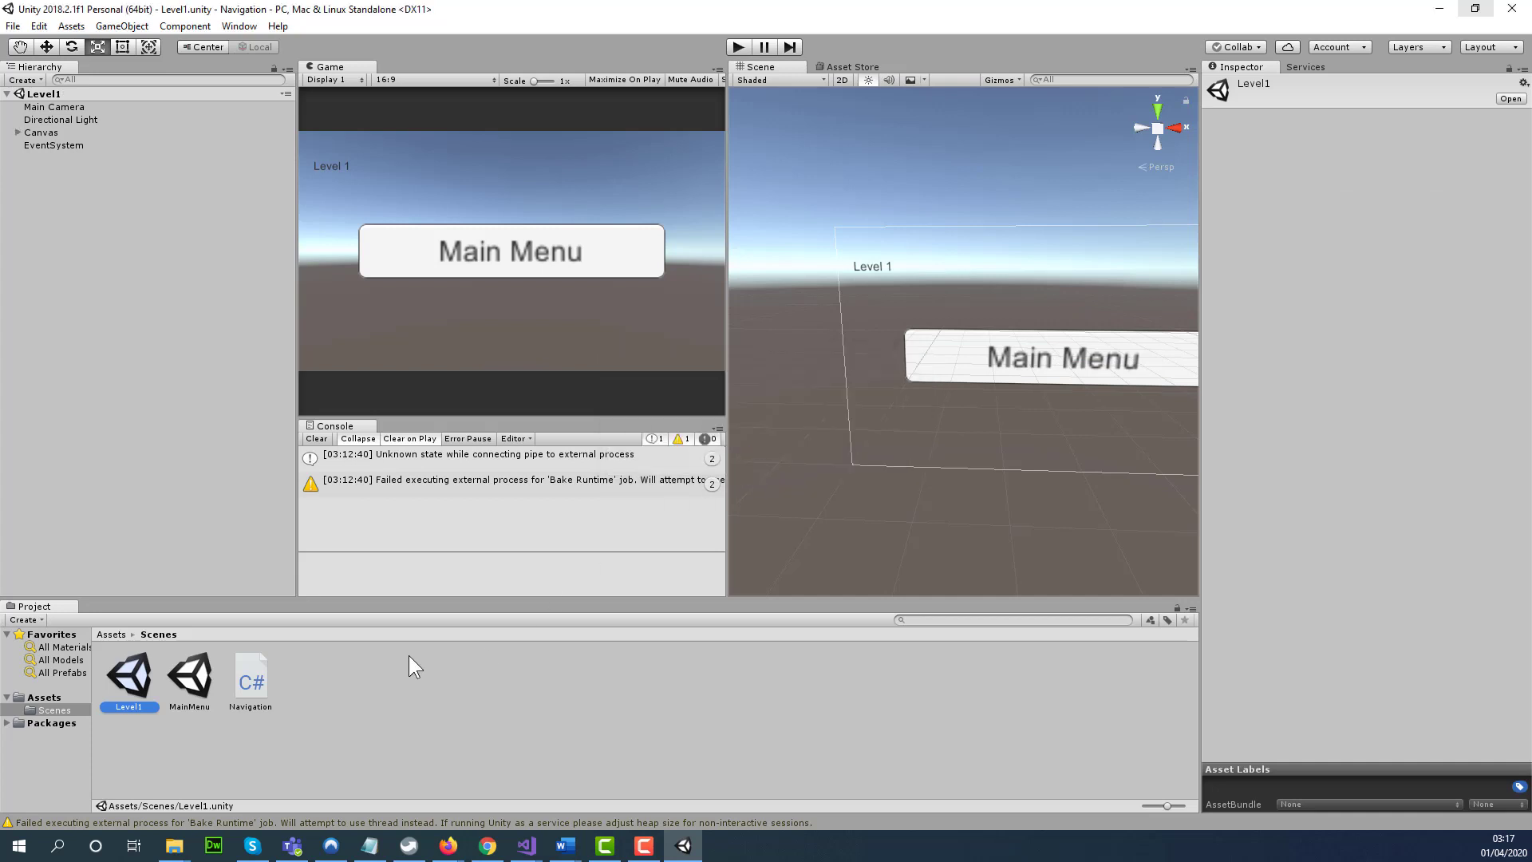
pyautogui.doubleClick(185, 683)
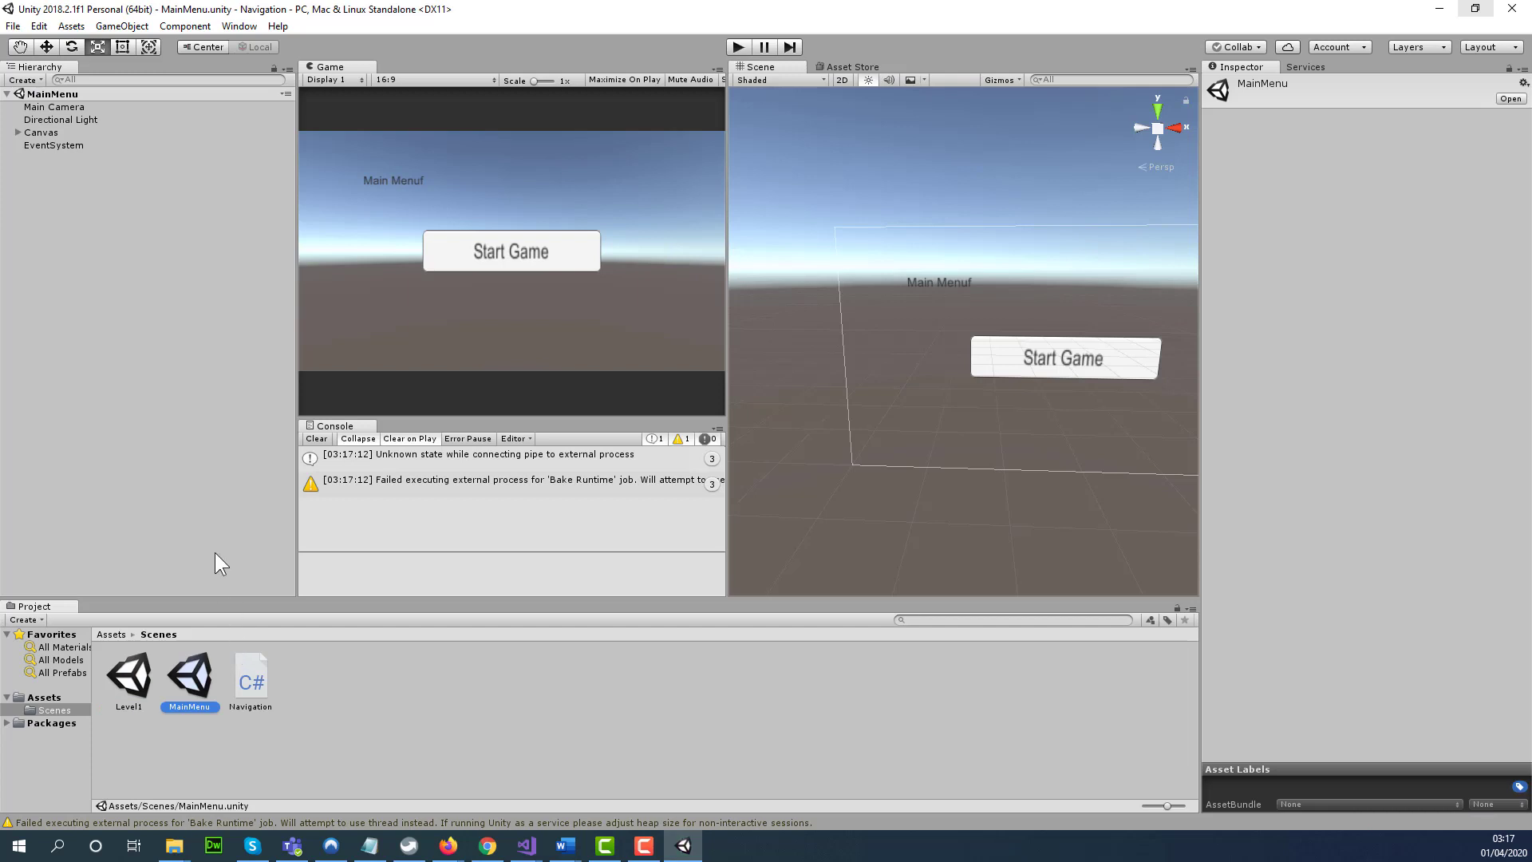
# Step: Attach the Navigation script to the Button under Canvas in the MainMenu scene
pyautogui.moveTo(245, 681)
pyautogui.mouseDown()
pyautogui.moveTo(144, 358)
pyautogui.moveTo(62, 194)
pyautogui.moveTo(274, 717)
pyautogui.moveTo(262, 686)
pyautogui.mouseUp()
pyautogui.click(18, 132)
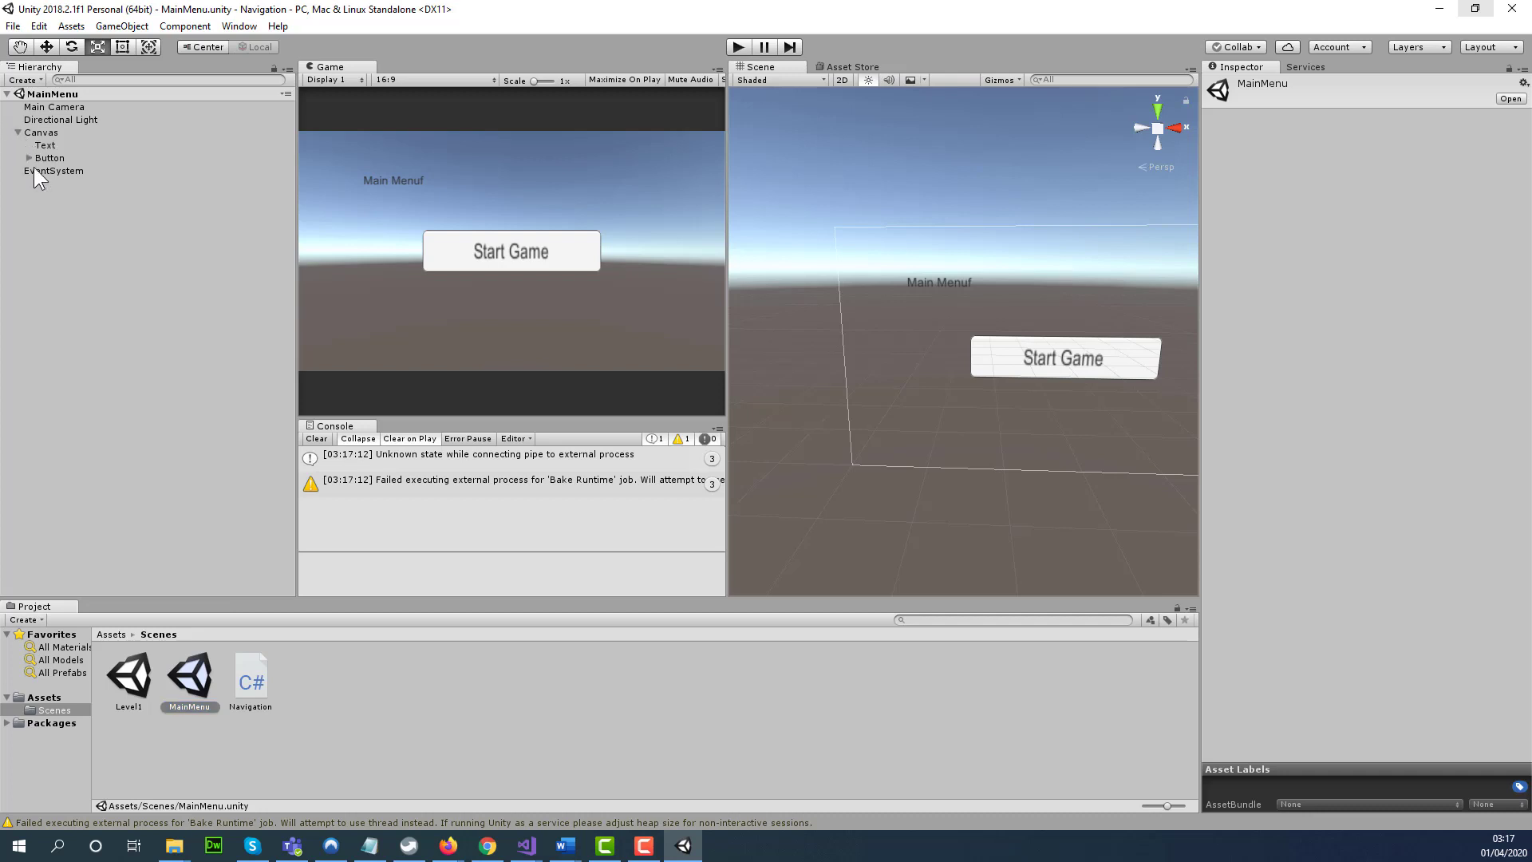
pyautogui.moveTo(264, 685); pyautogui.dragTo(46, 157)
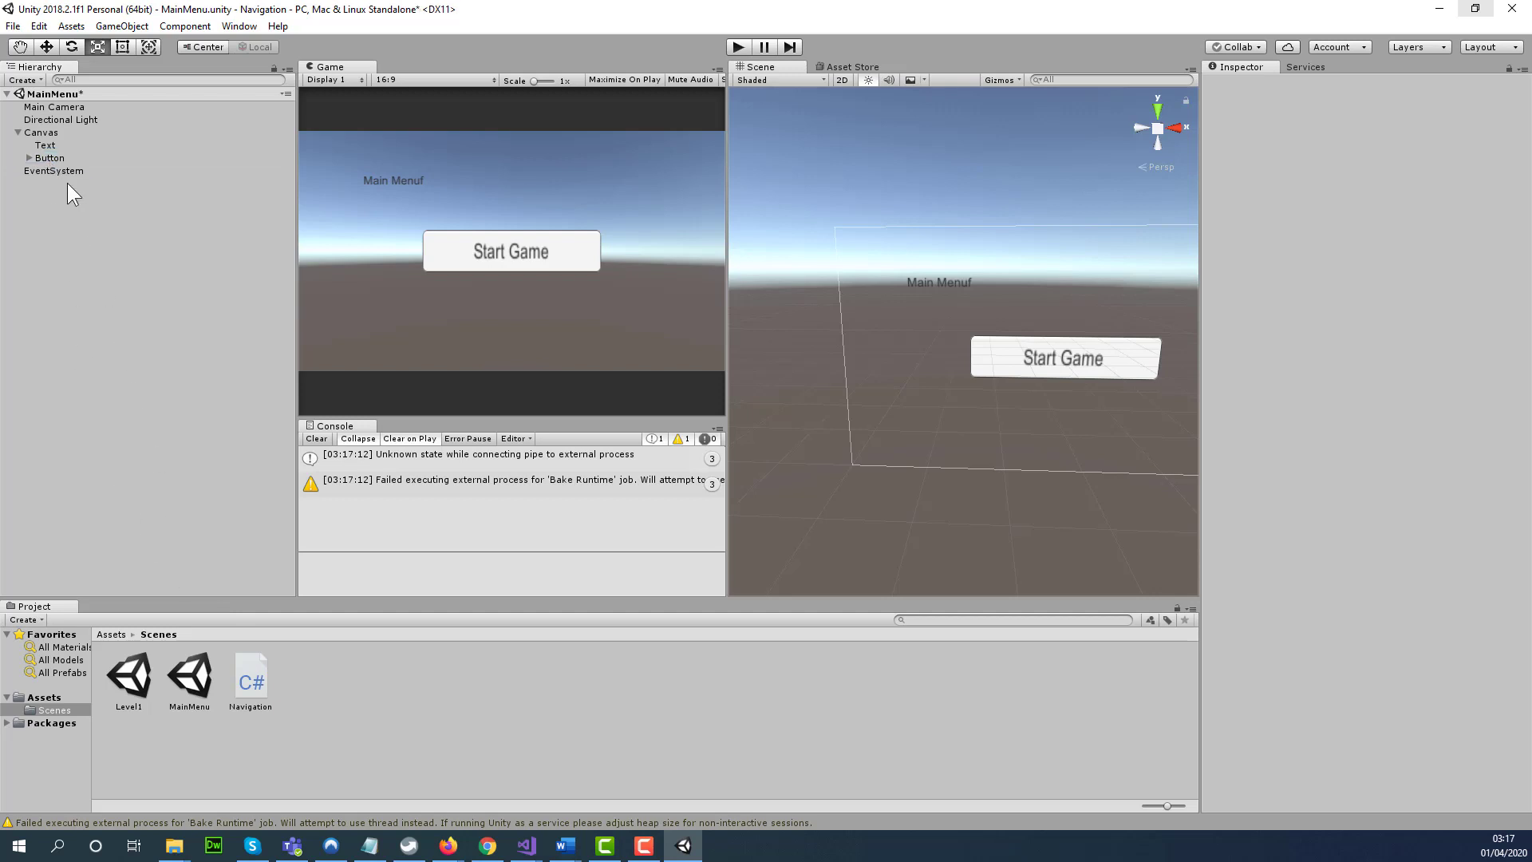
# Step: Add an On Click event to the MainMenu scene's Button that targets its Navigation component and calls StartGame()
pyautogui.click(51, 156)
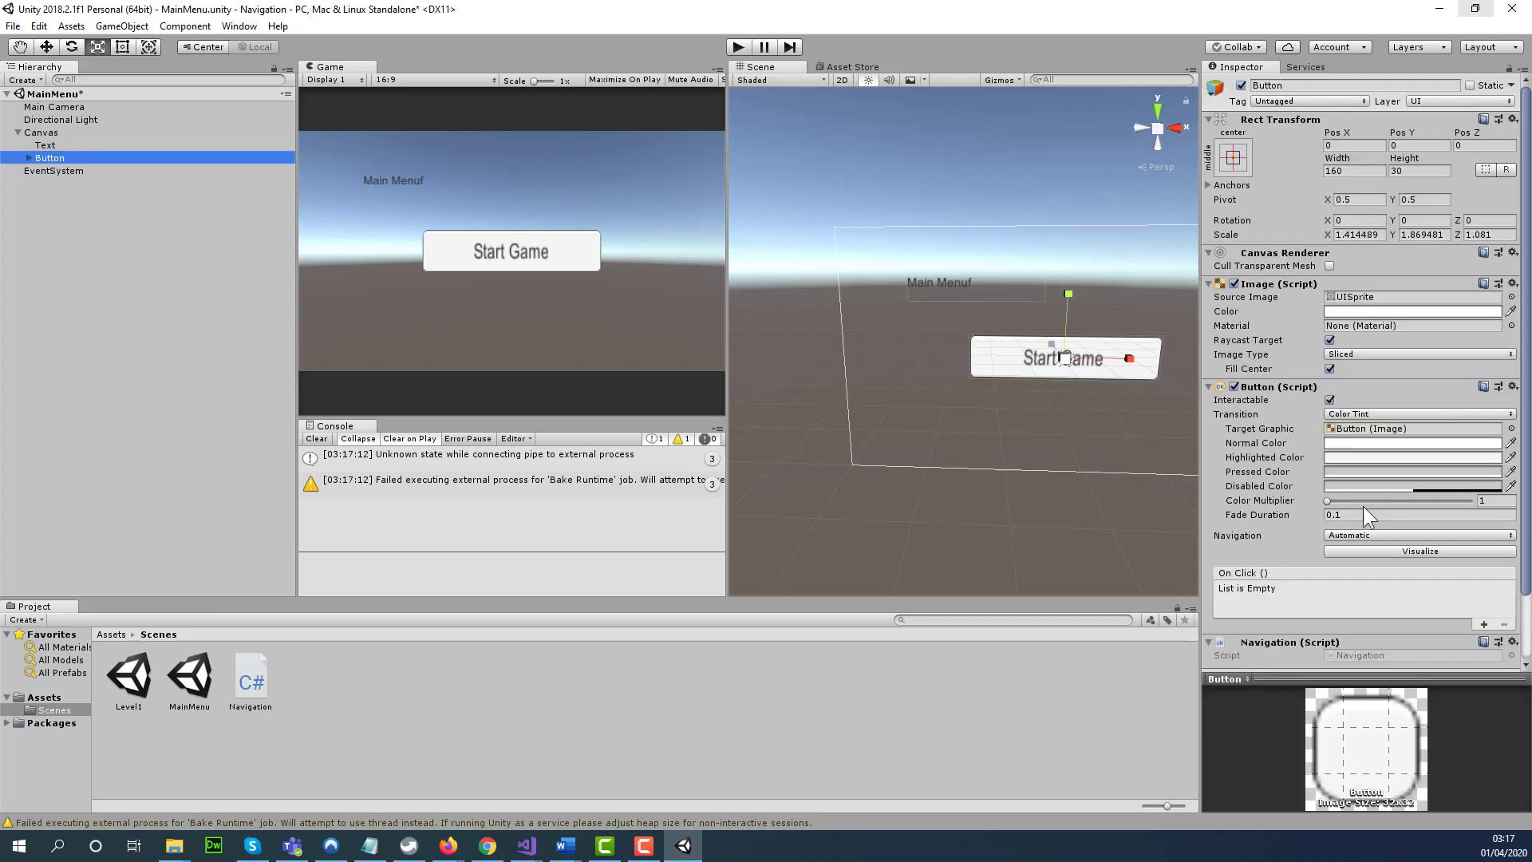
pyautogui.click(1483, 624)
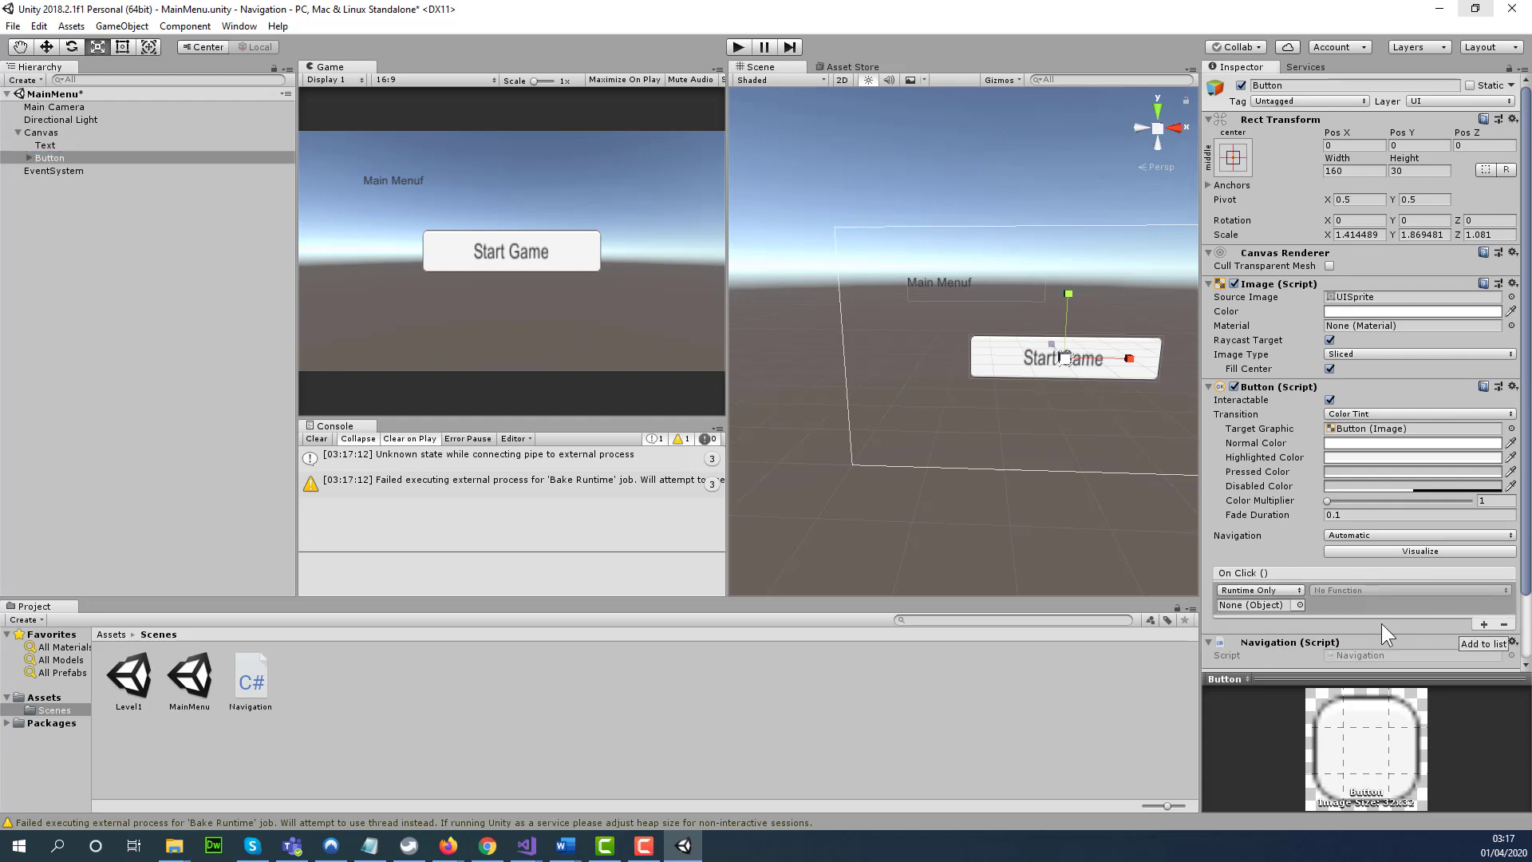
pyautogui.moveTo(1266, 639); pyautogui.dragTo(1255, 604)
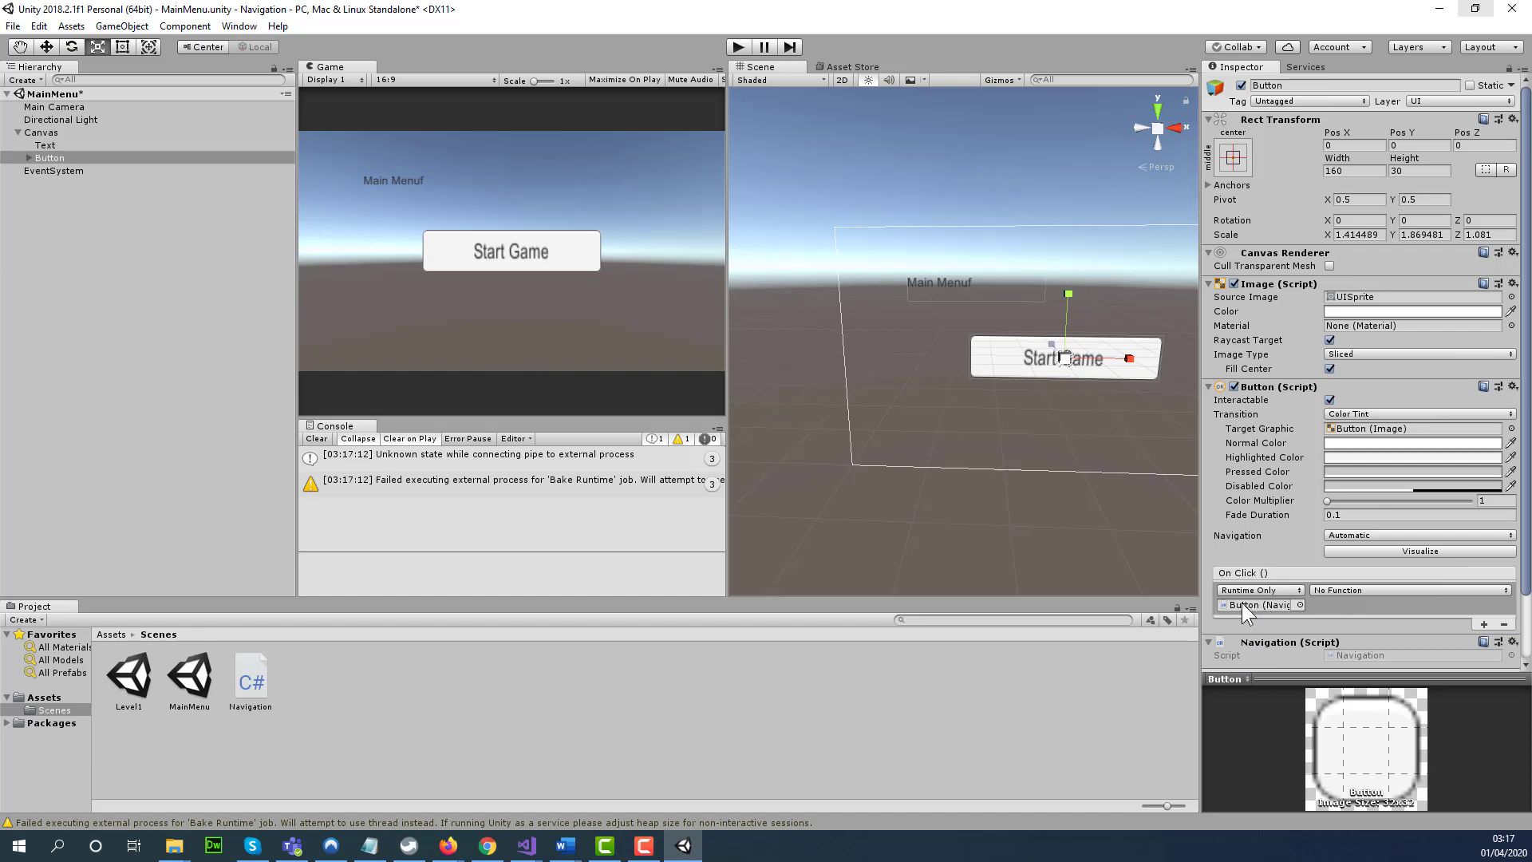
pyautogui.click(1377, 590)
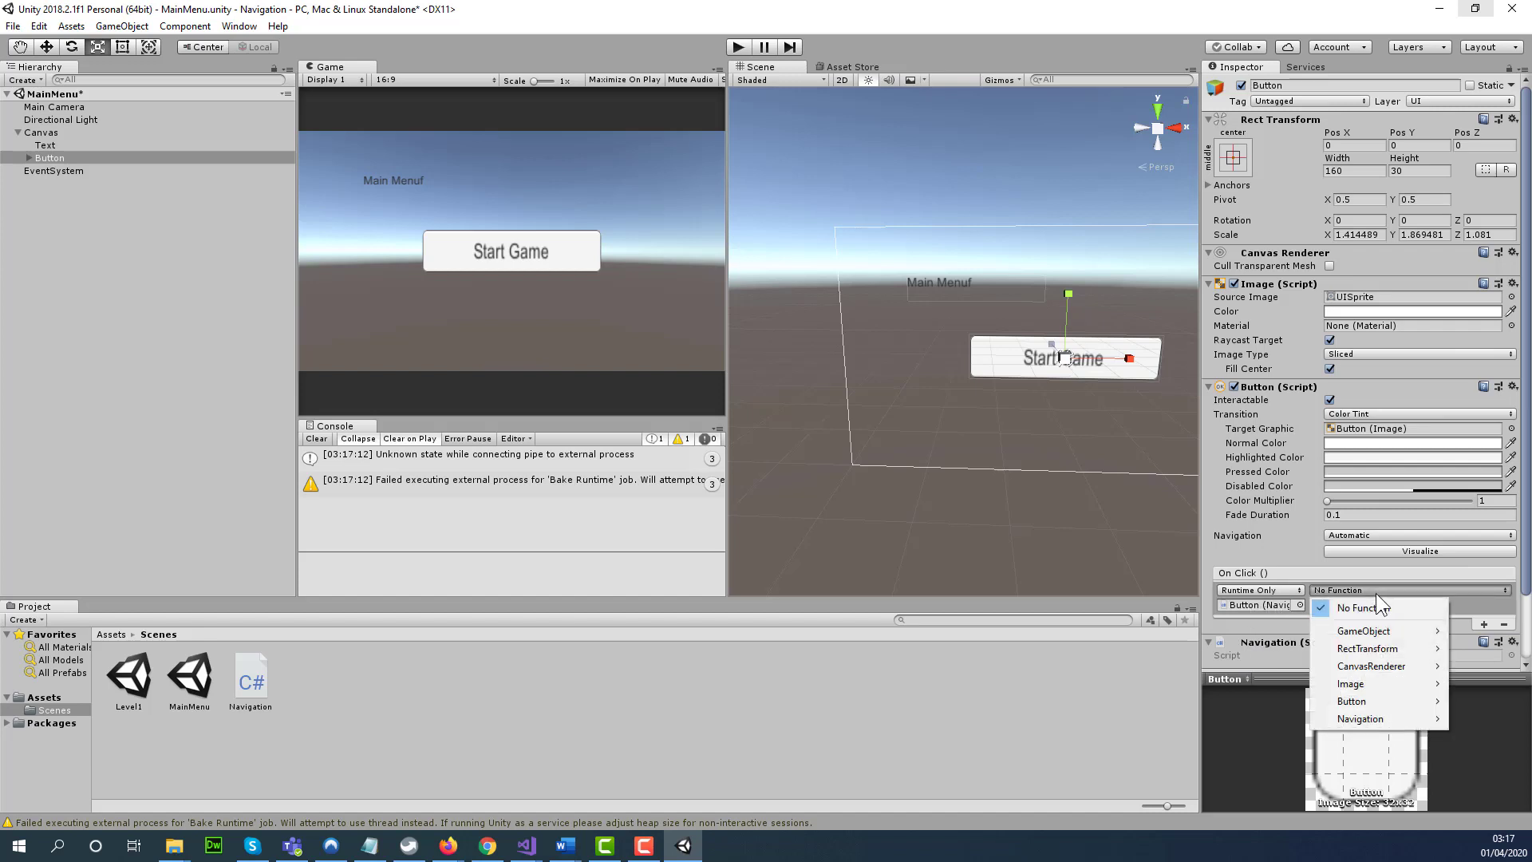
pyautogui.moveTo(1366, 720)
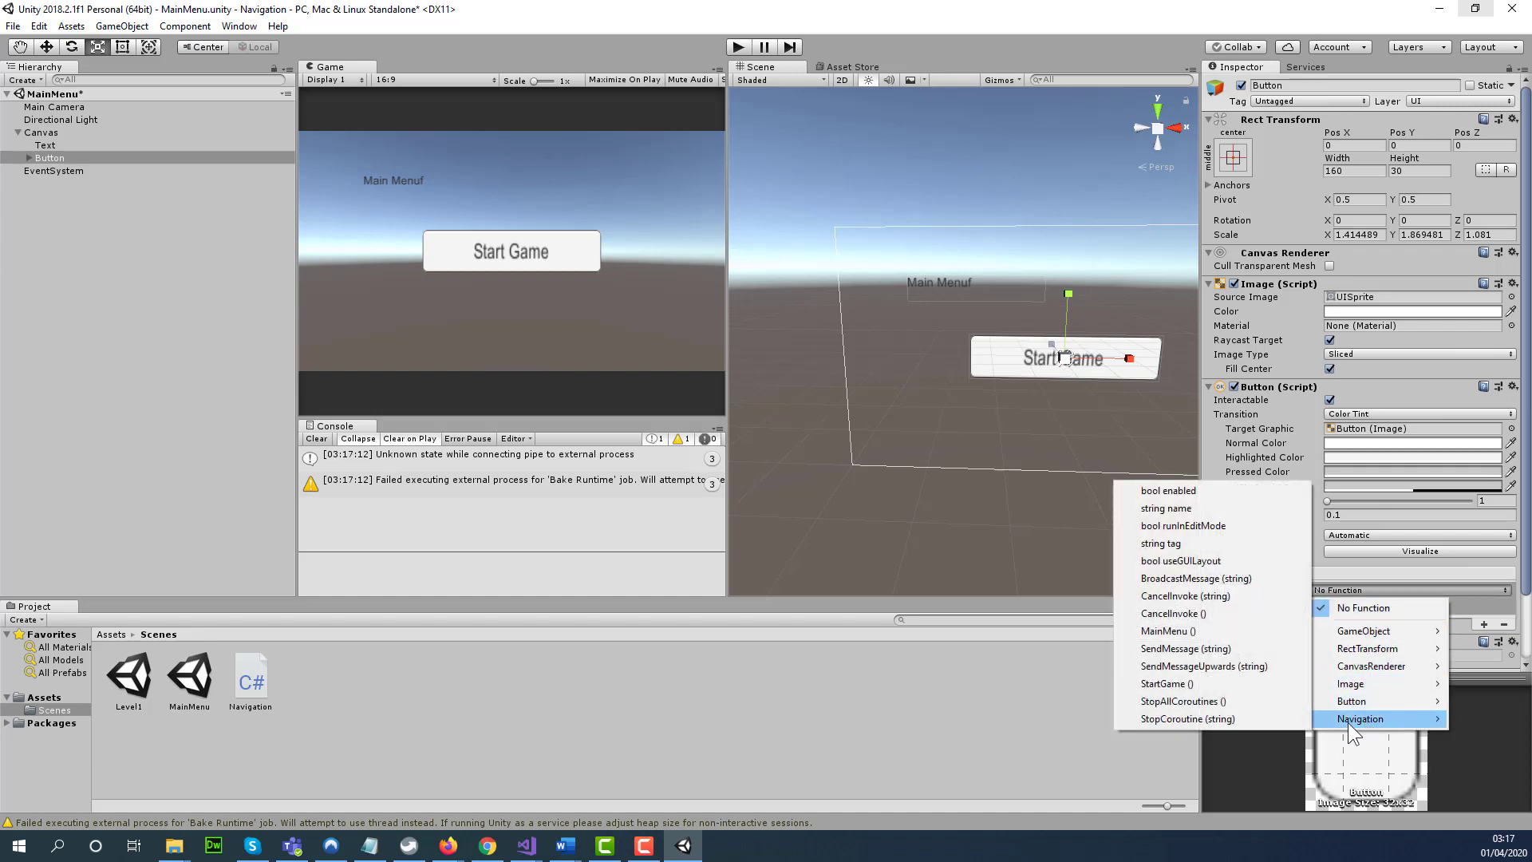
pyautogui.click(1186, 685)
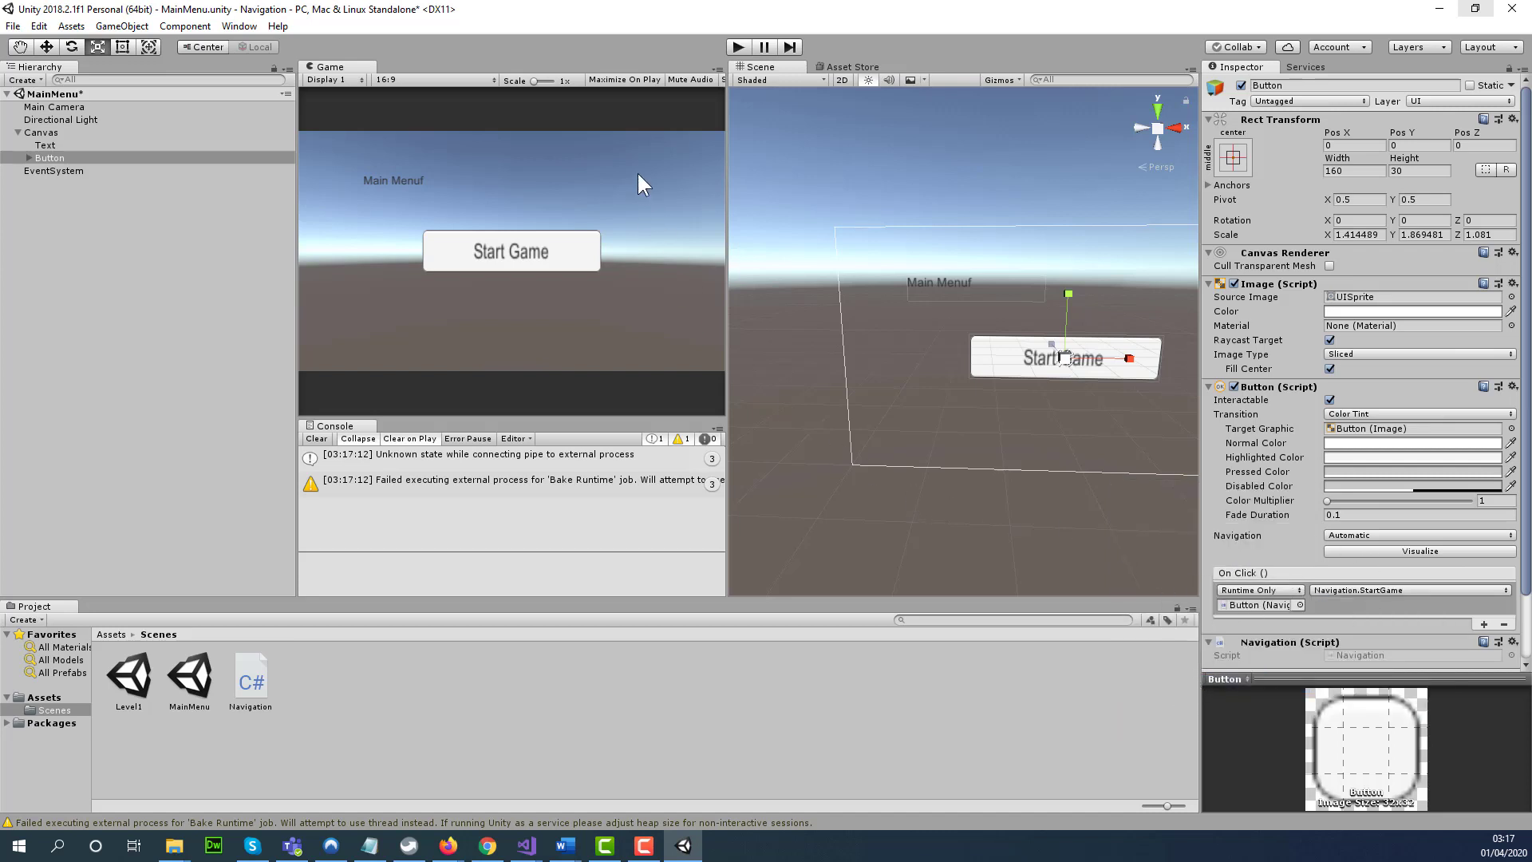
# Step: Add the open MainMenu scene to Scenes In Build in the Build Settings
pyautogui.click(12, 25)
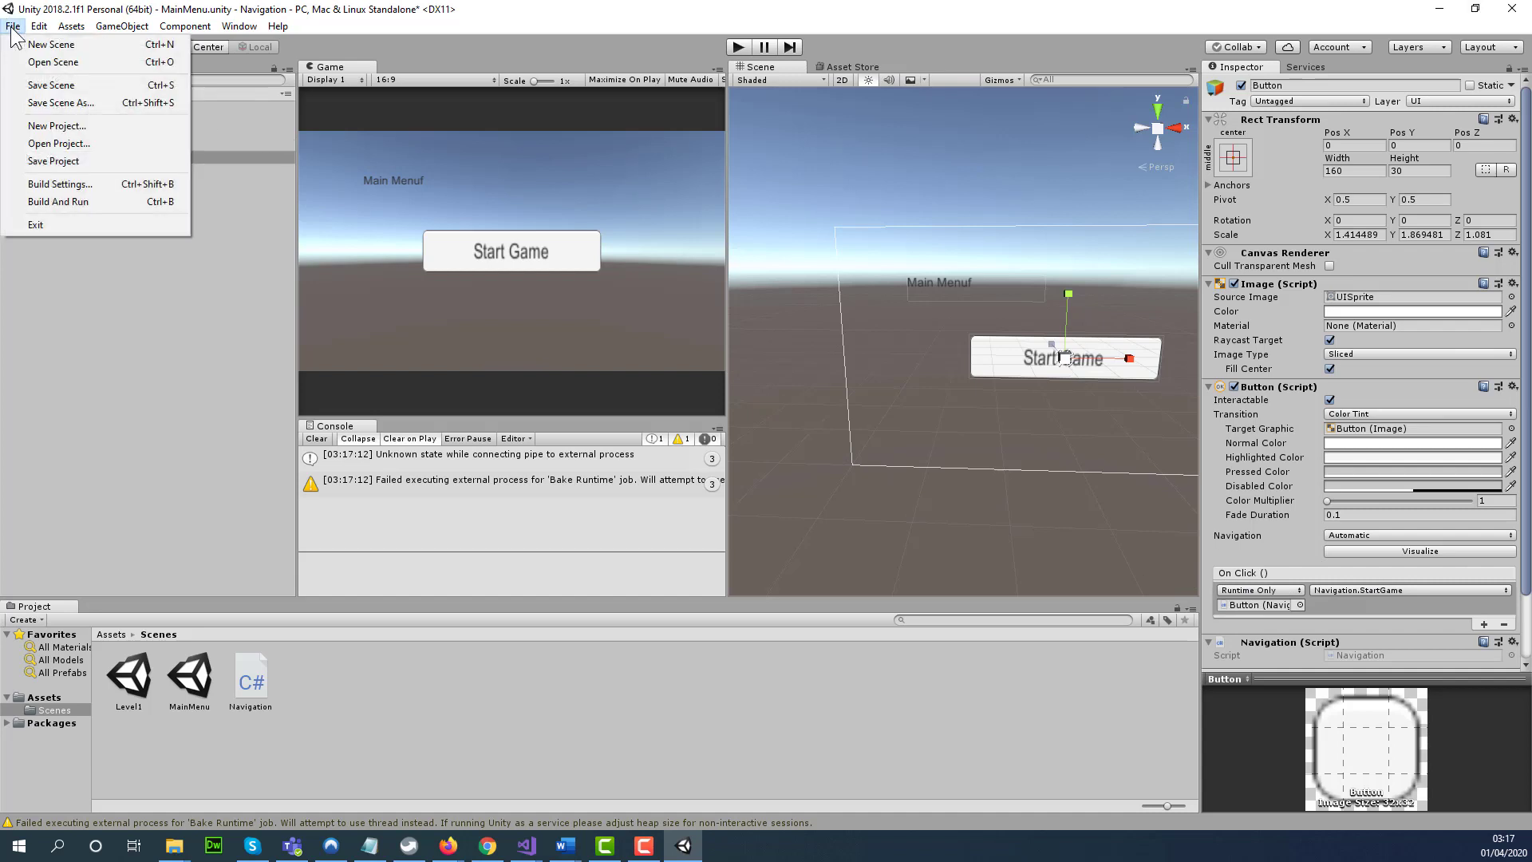
pyautogui.click(65, 185)
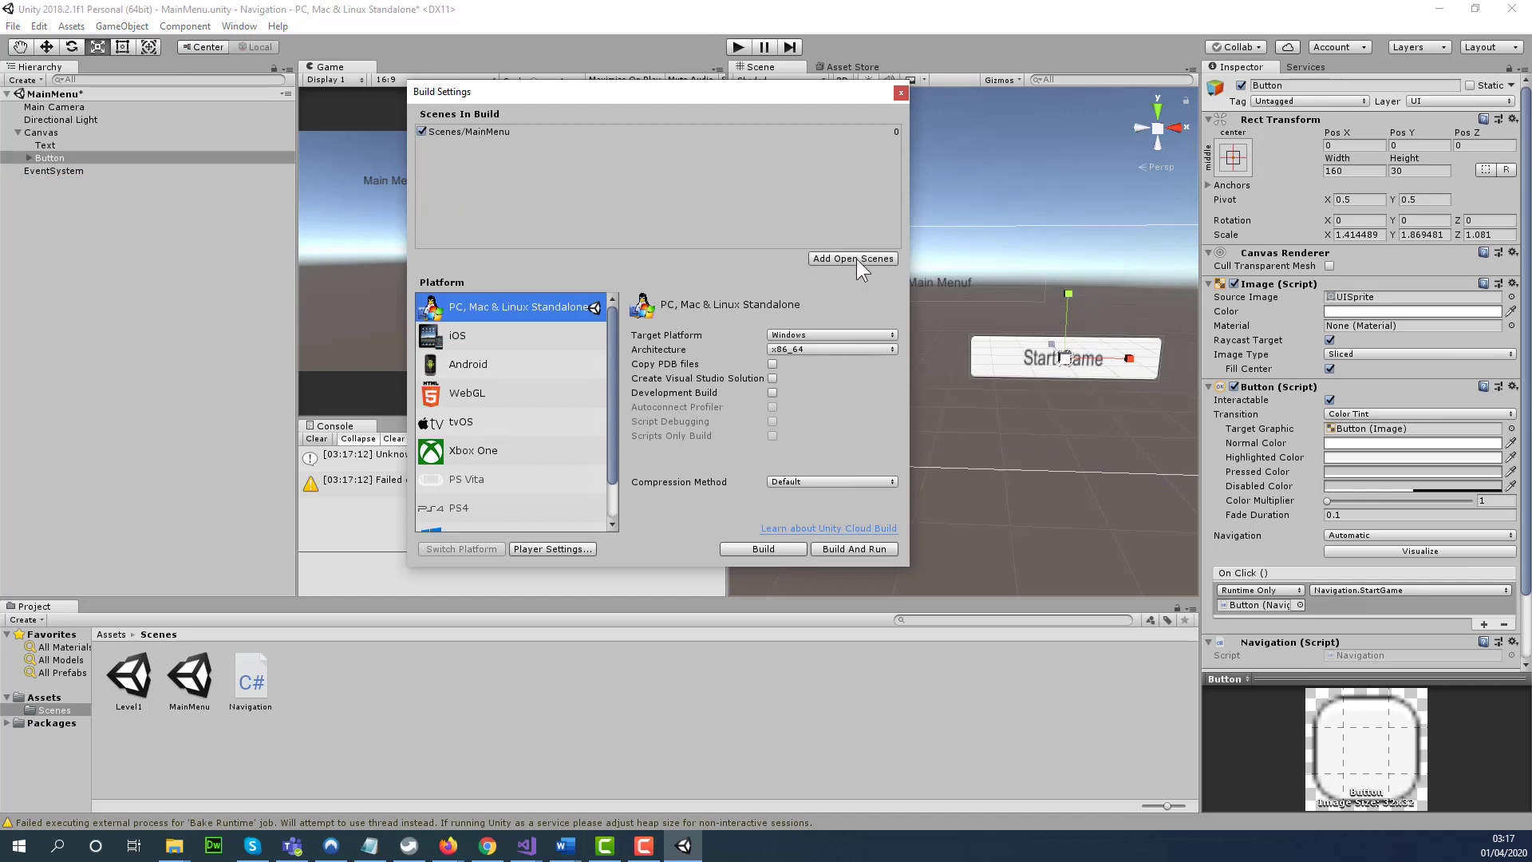
pyautogui.click(901, 93)
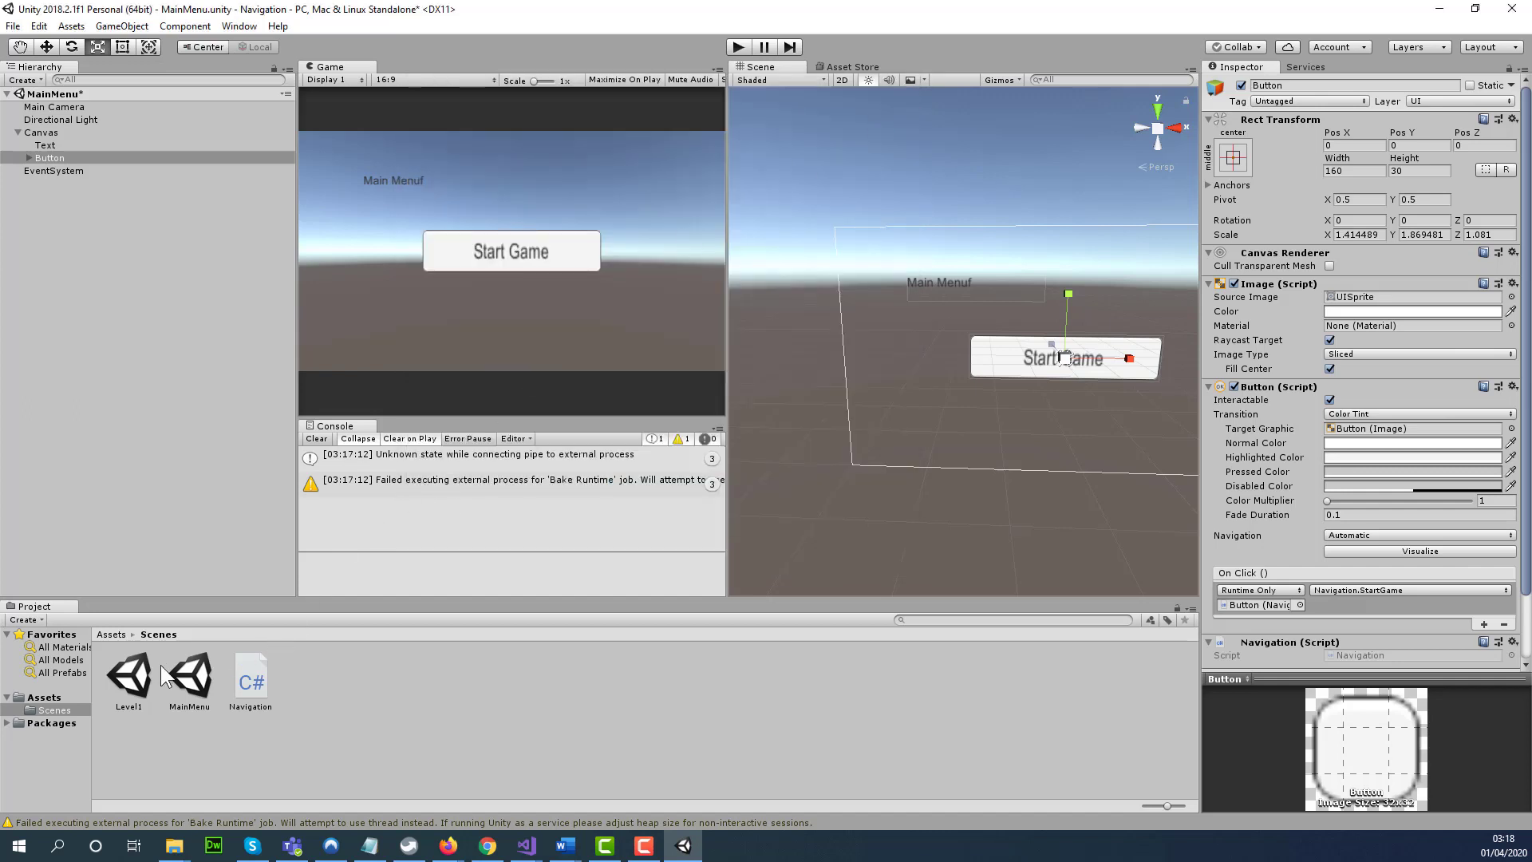
# Step: Open the Level1 scene, saving MainMenu's changes, and add Level1 to Scenes In Build in the Build Settings
pyautogui.doubleClick(130, 678)
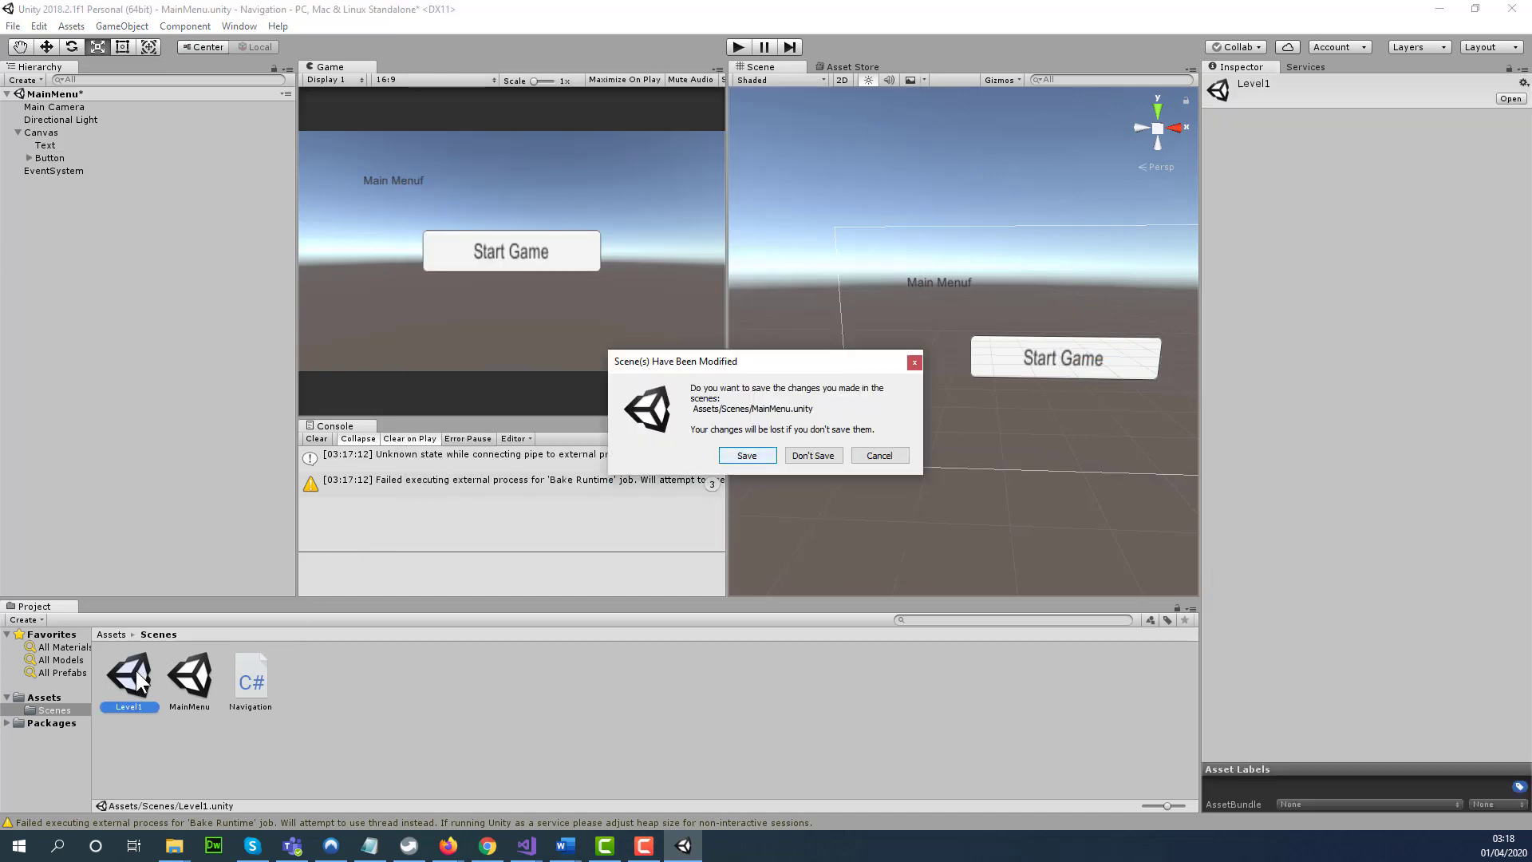
pyautogui.click(746, 453)
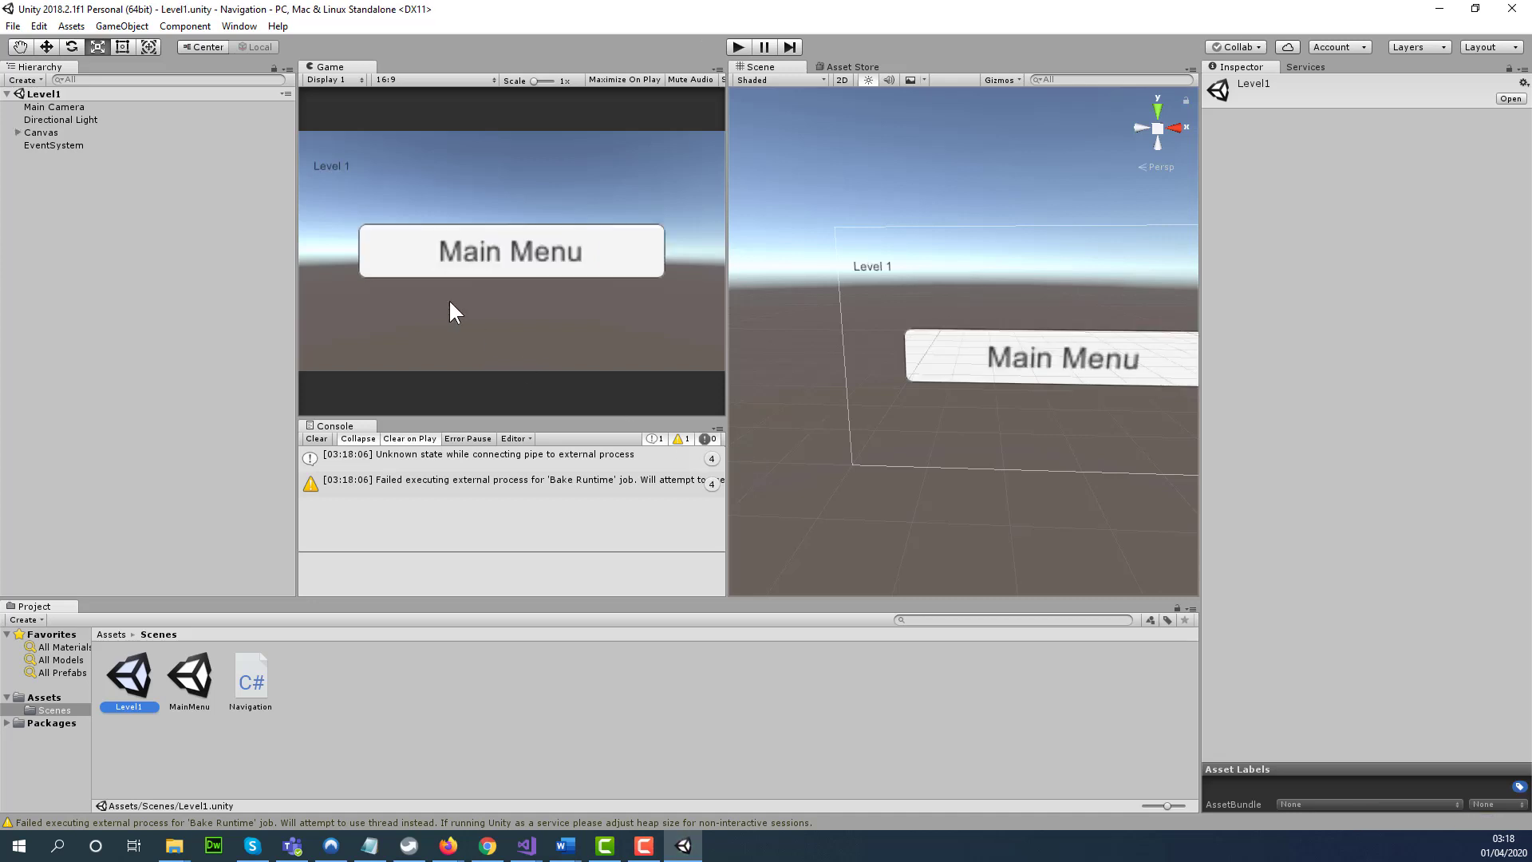
pyautogui.click(12, 25)
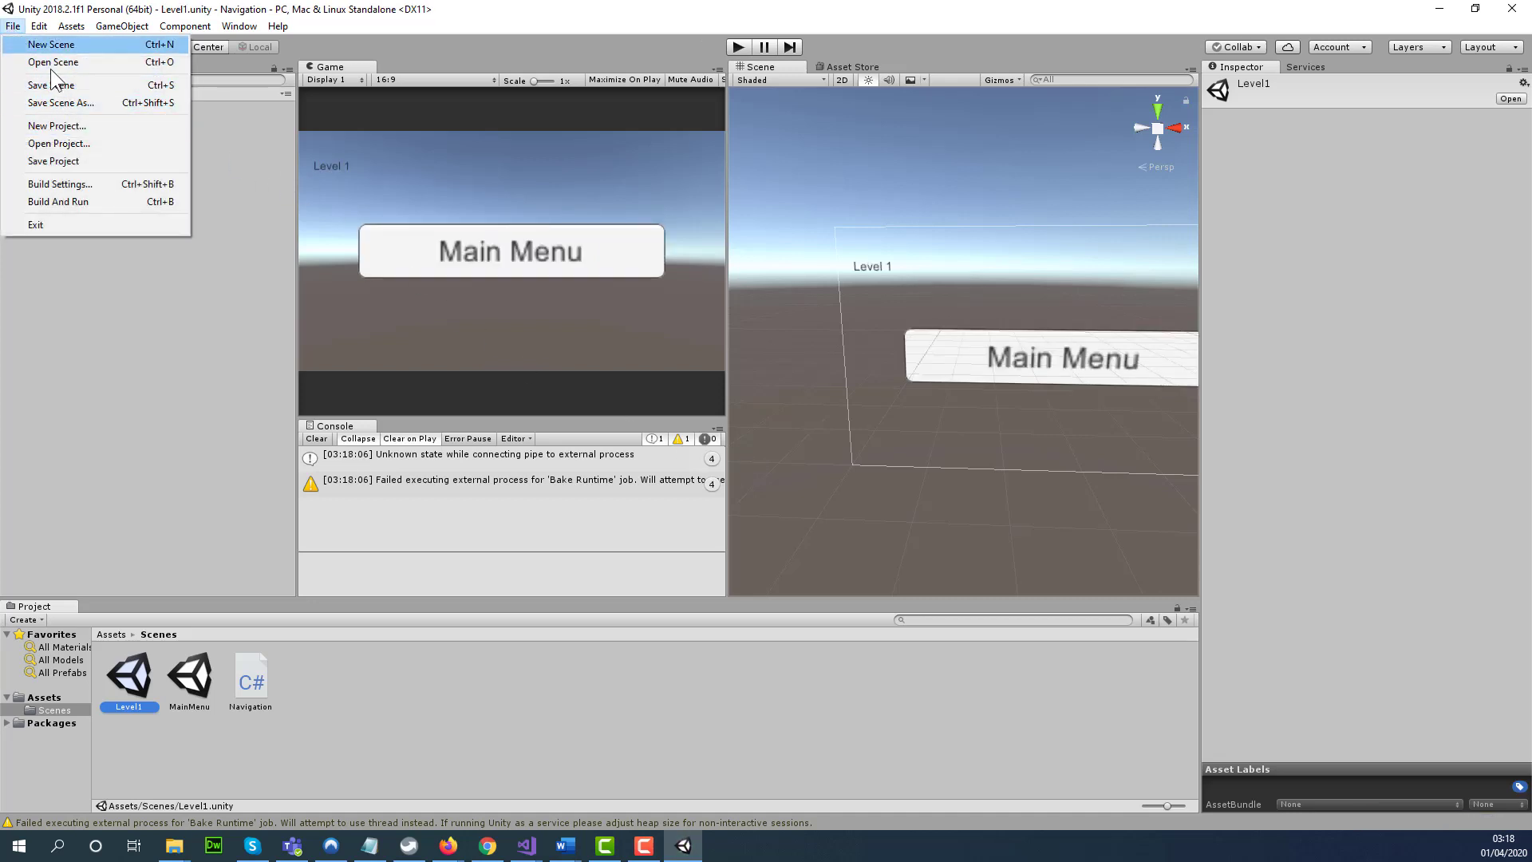
pyautogui.click(60, 184)
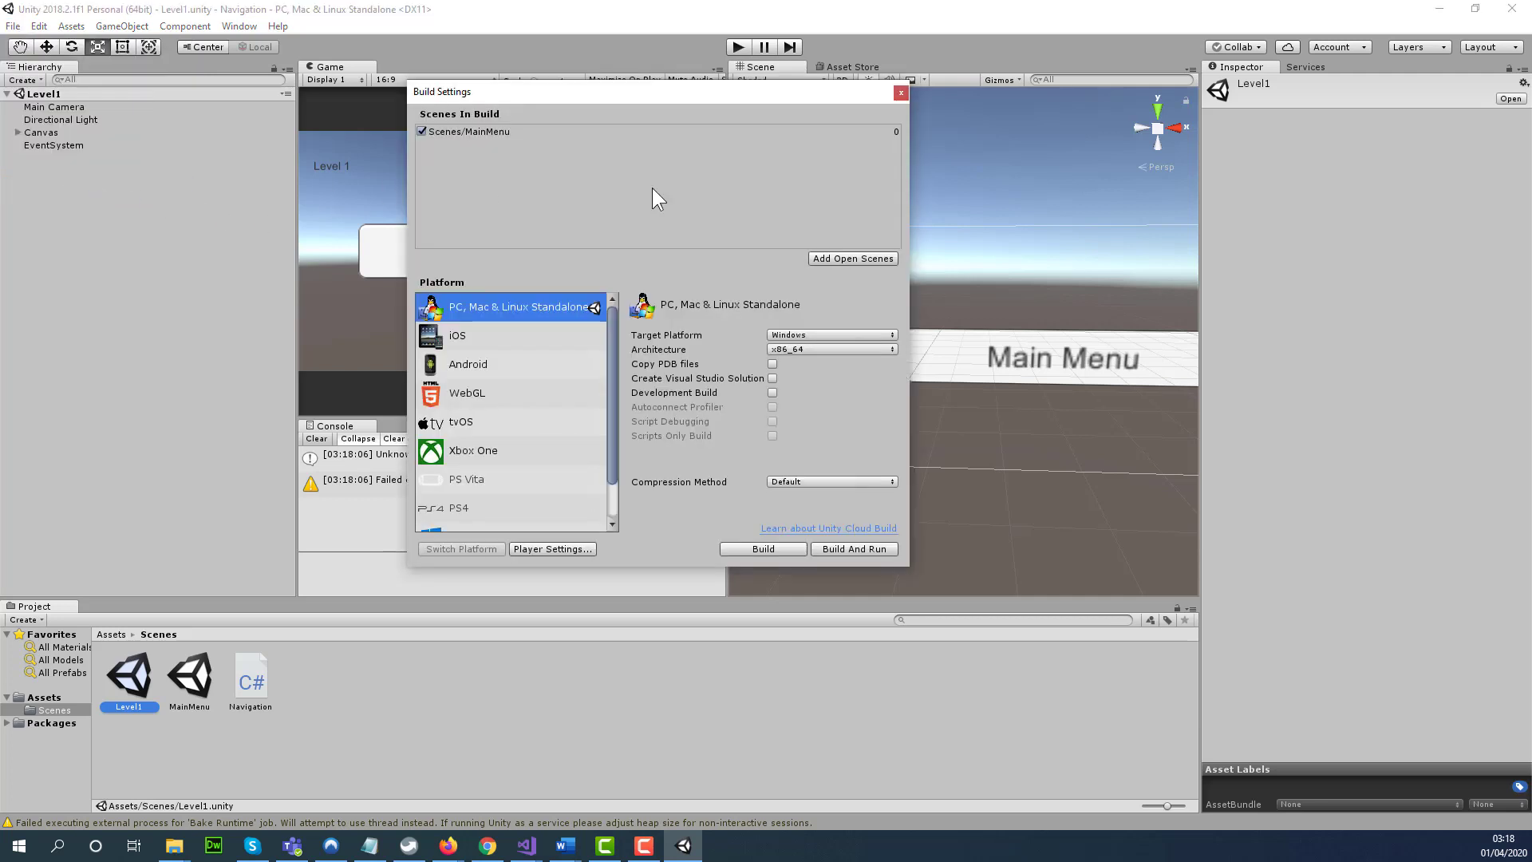
pyautogui.click(864, 260)
pyautogui.click(895, 93)
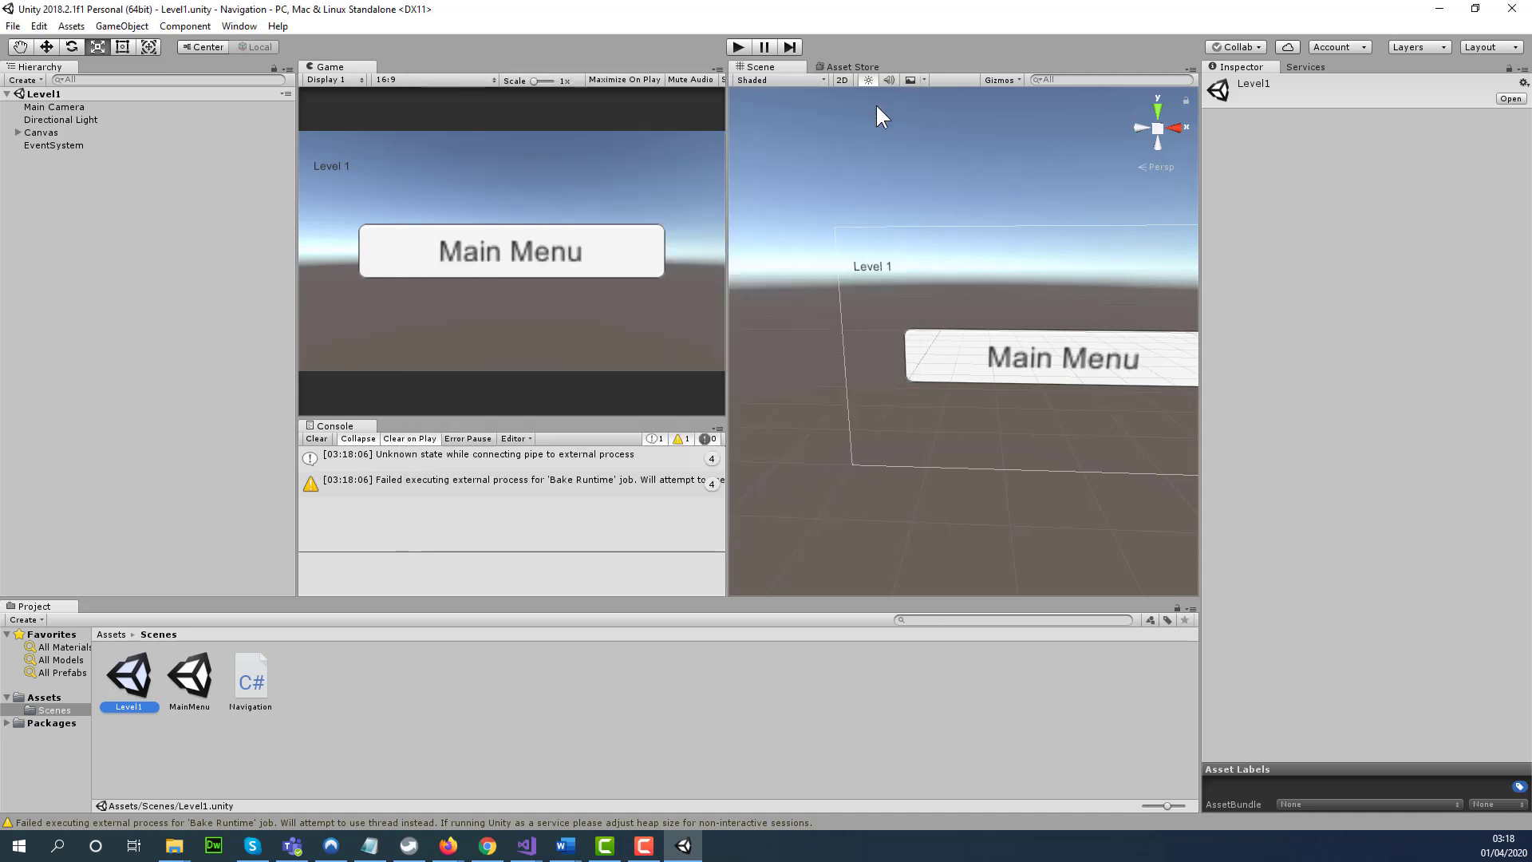
# Step: Play the Level1 scene, test its Main Menu button in the game, and stop play mode
pyautogui.click(735, 49)
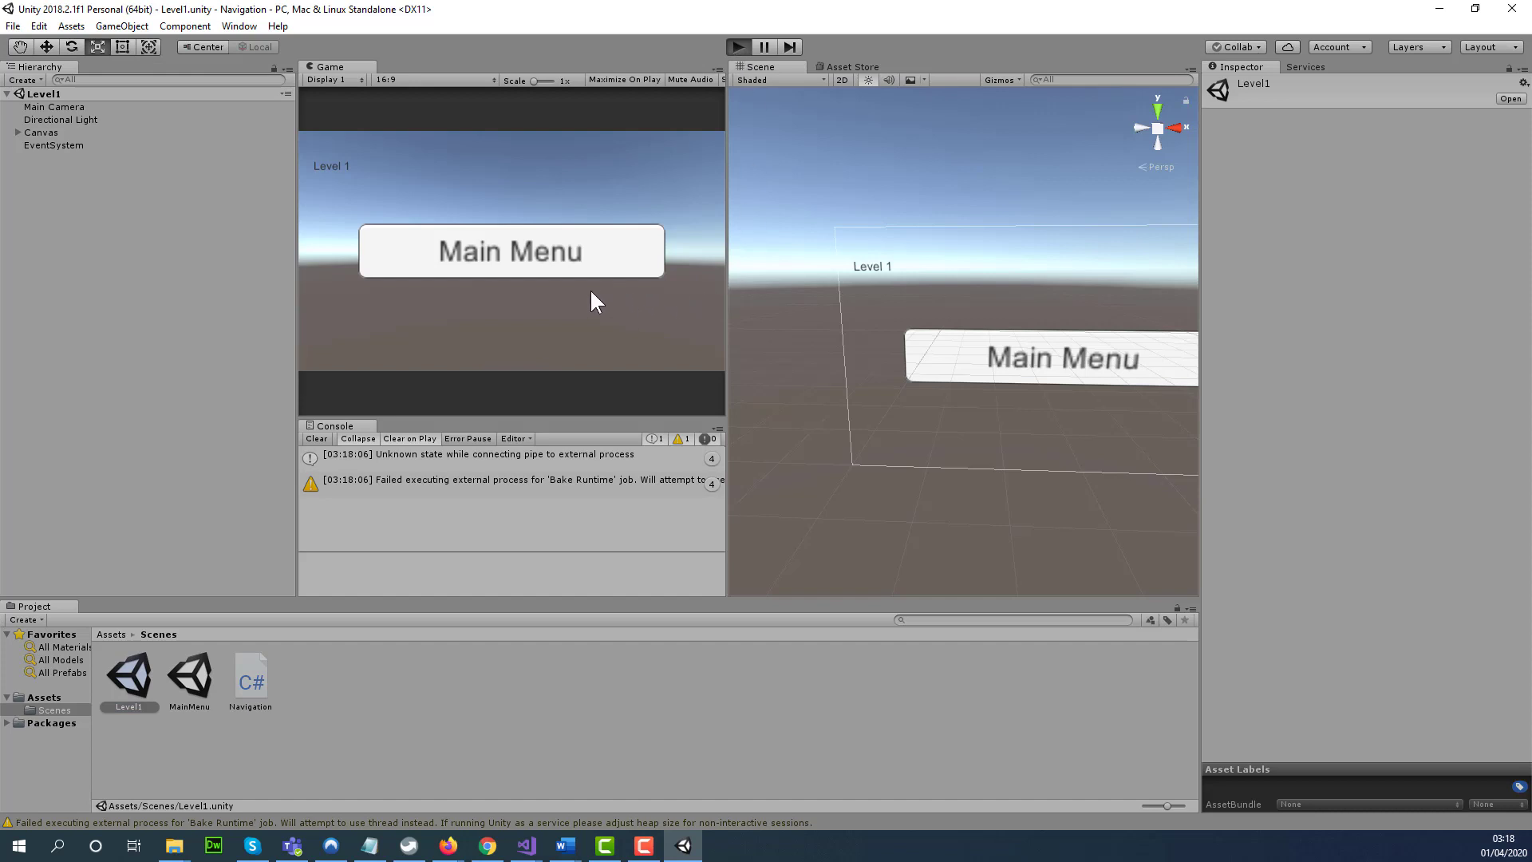
pyautogui.click(481, 257)
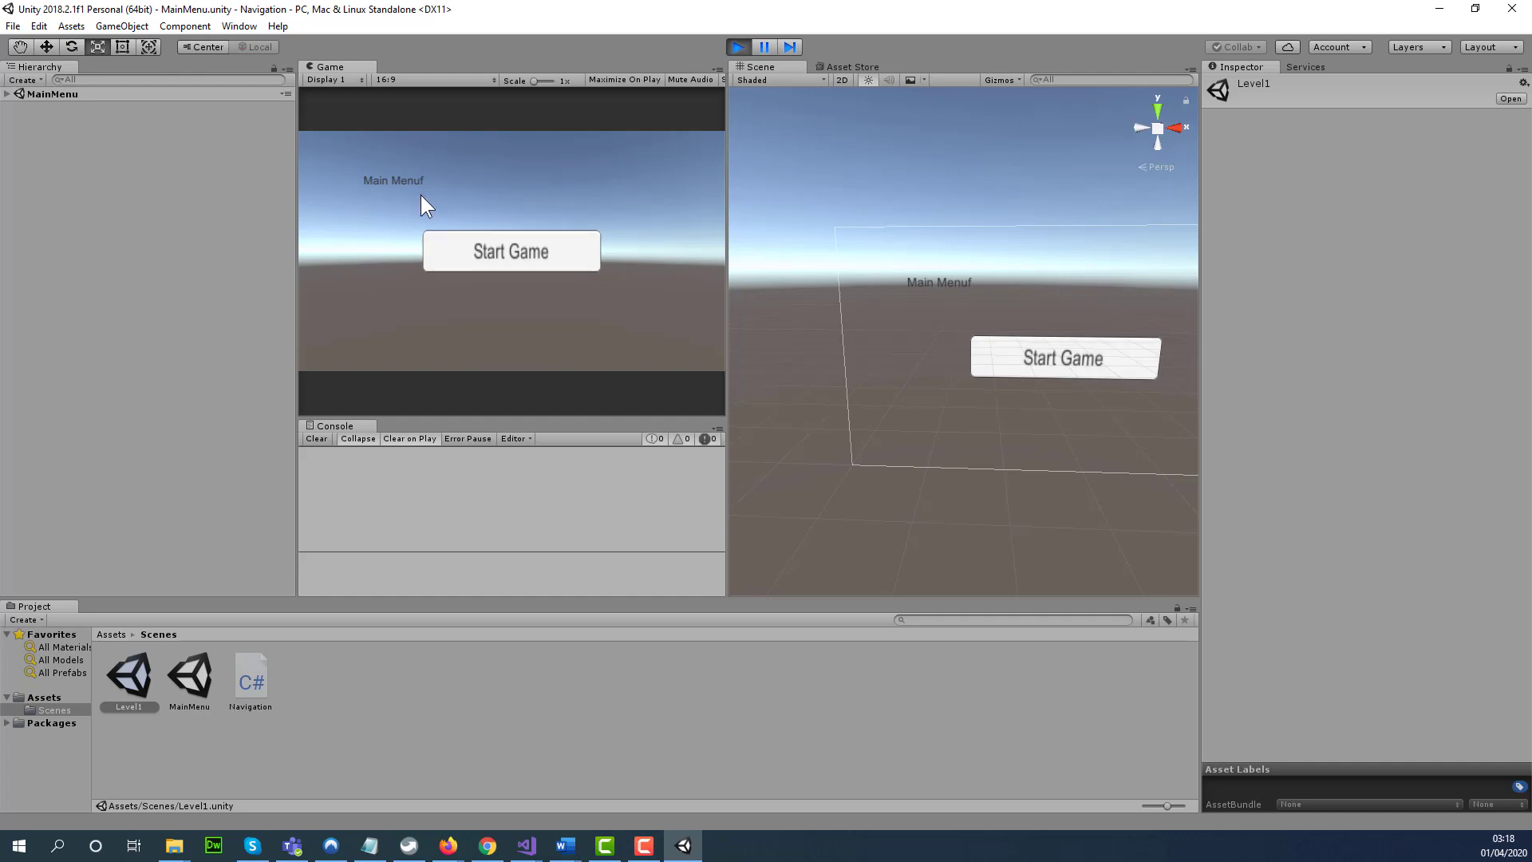
pyautogui.click(735, 46)
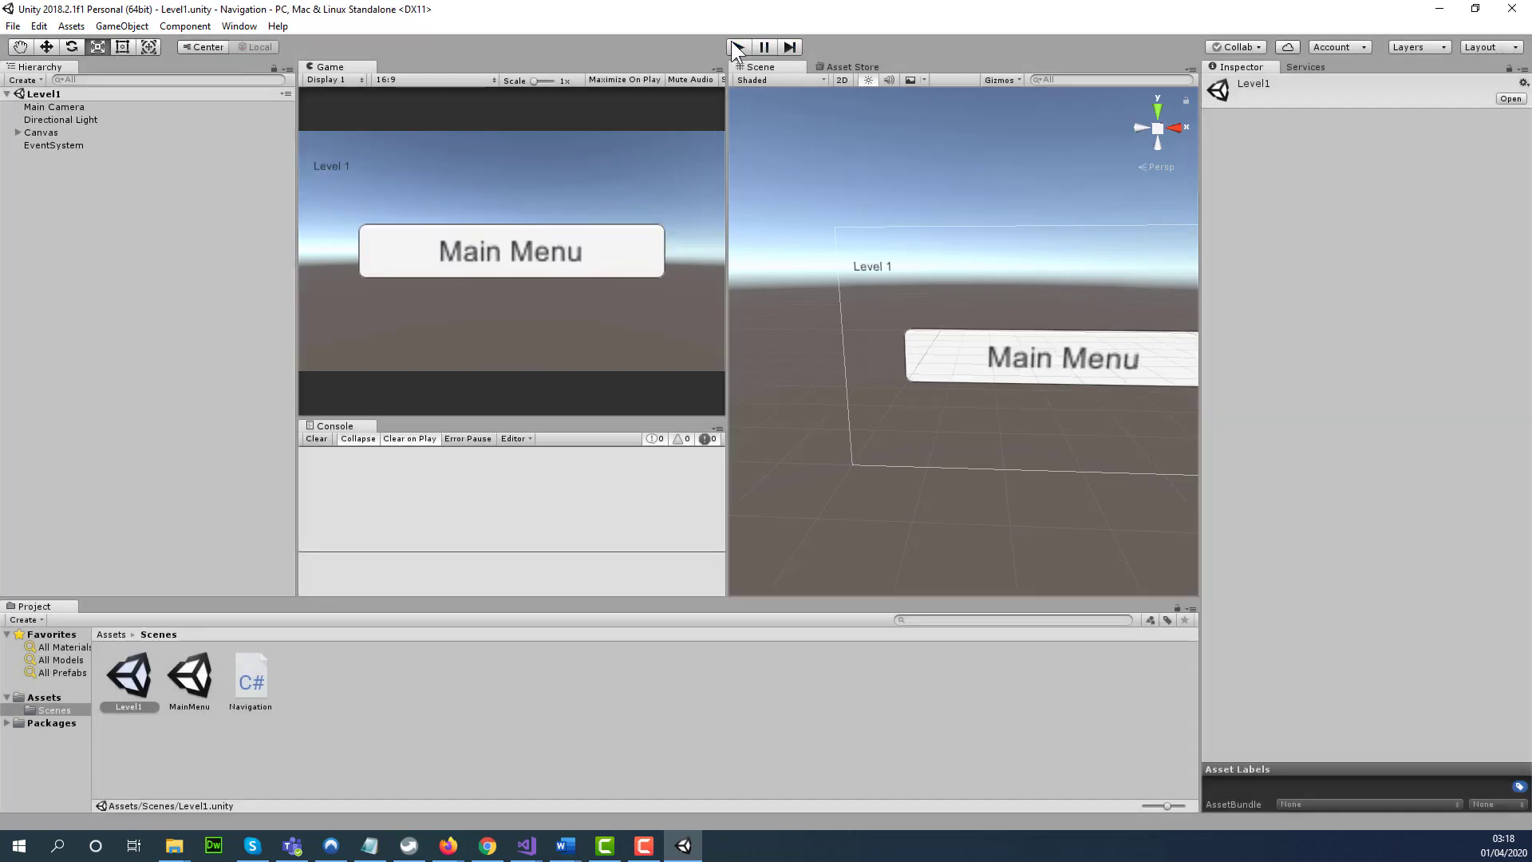
# Step: Open the MainMenu scene and correct its title text to "Main Menu"
pyautogui.doubleClick(192, 677)
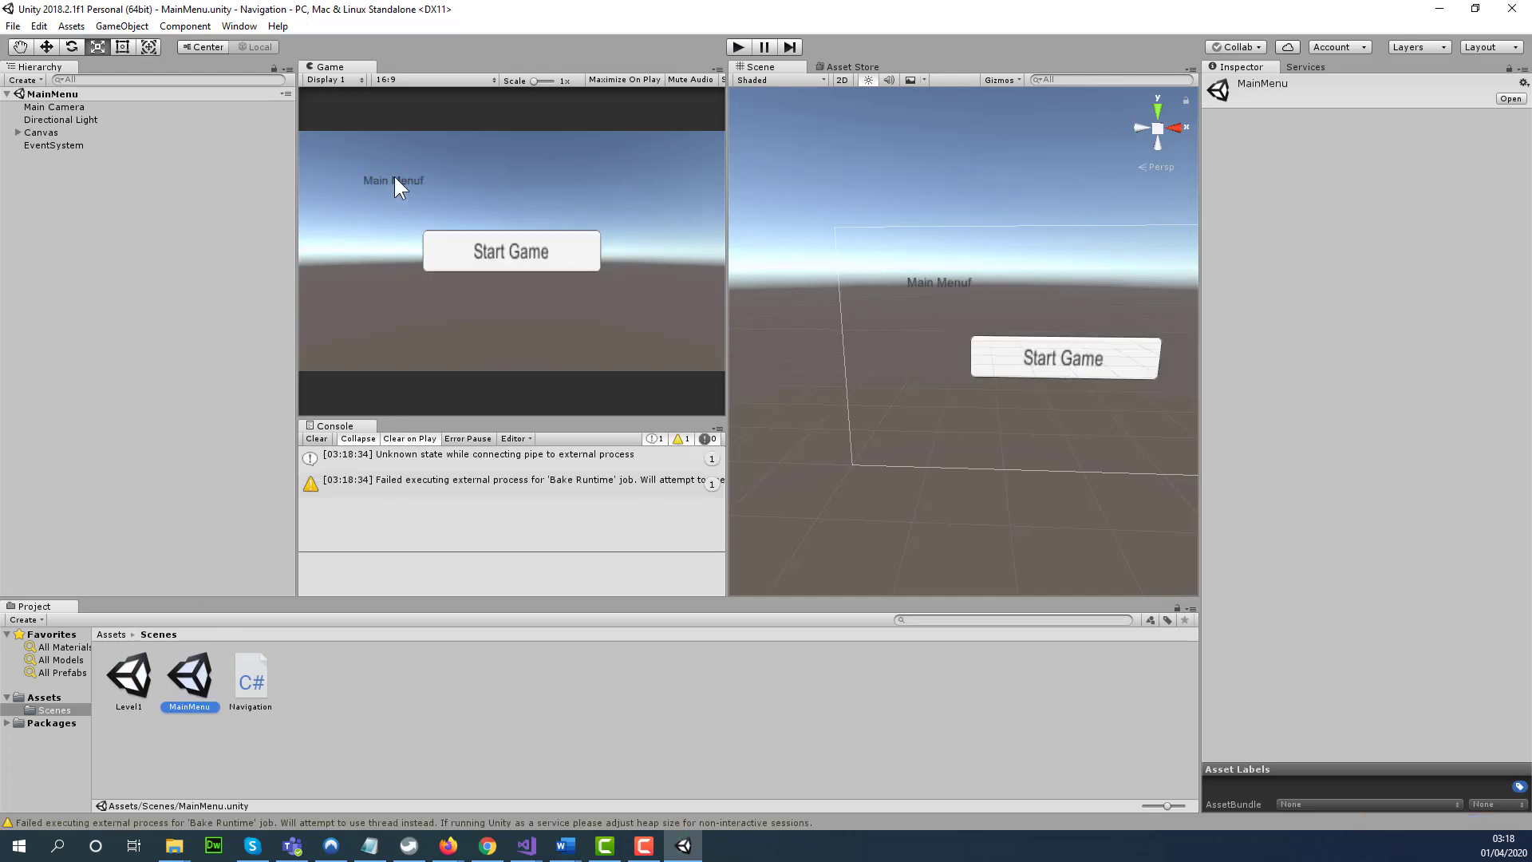
pyautogui.click(16, 132)
pyautogui.click(36, 145)
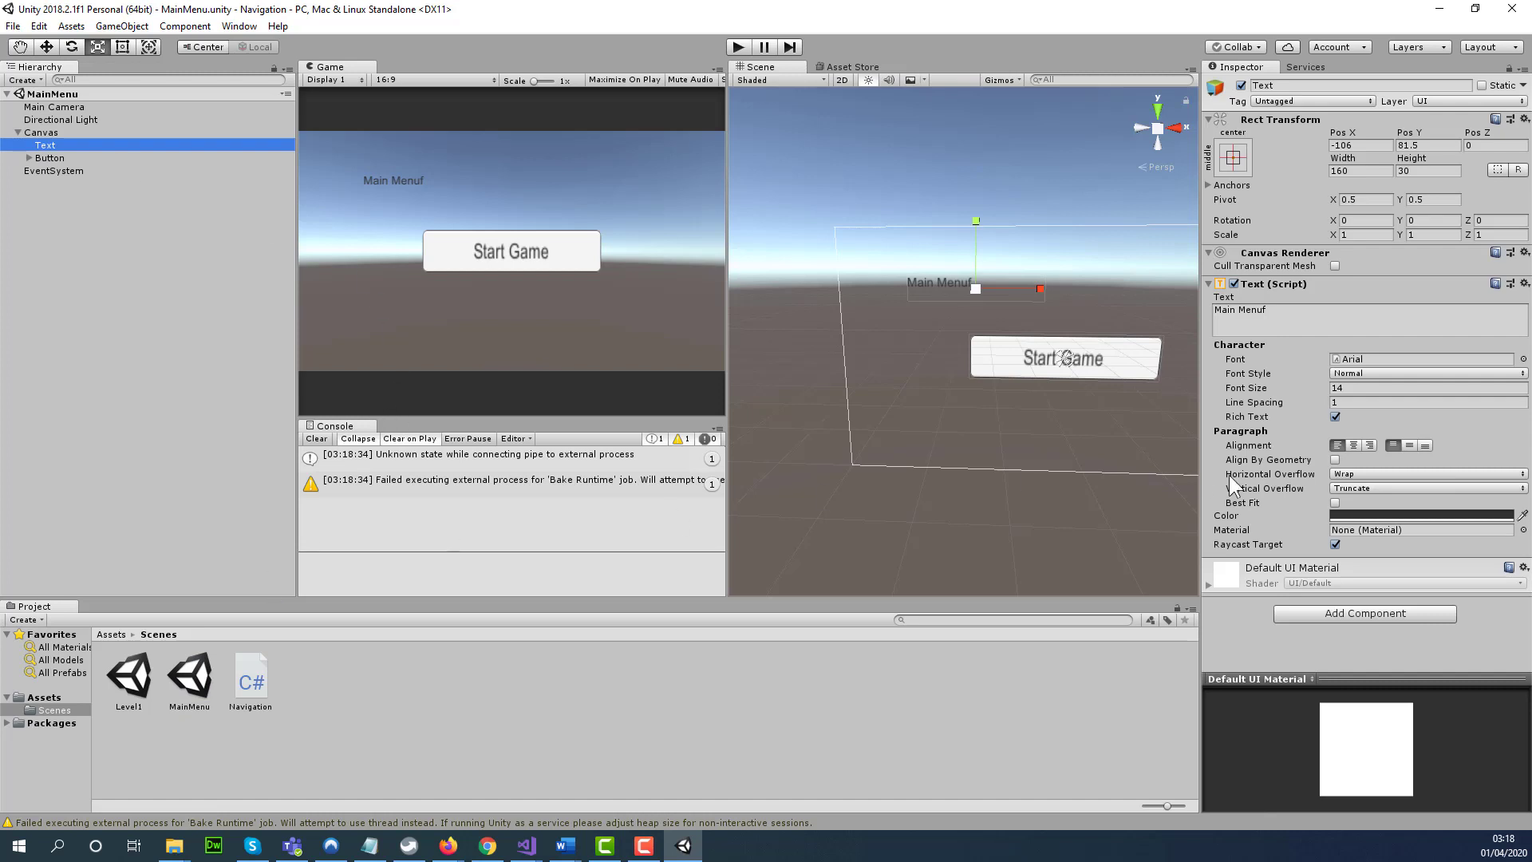
pyautogui.click(1348, 323)
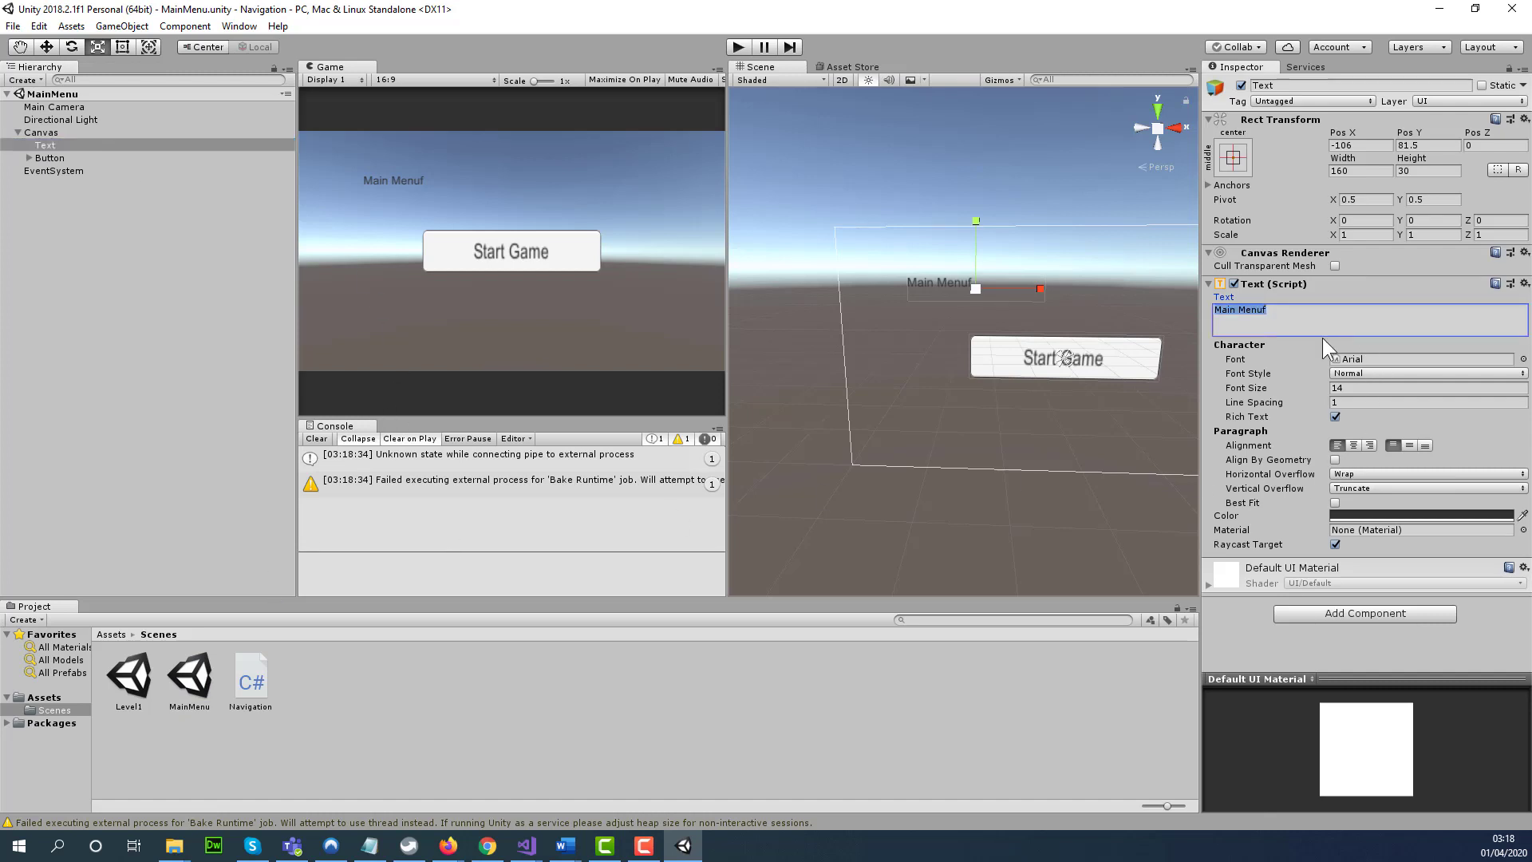
pyautogui.click(1333, 308)
pyautogui.press('BackSpace')
pyautogui.click(200, 183)
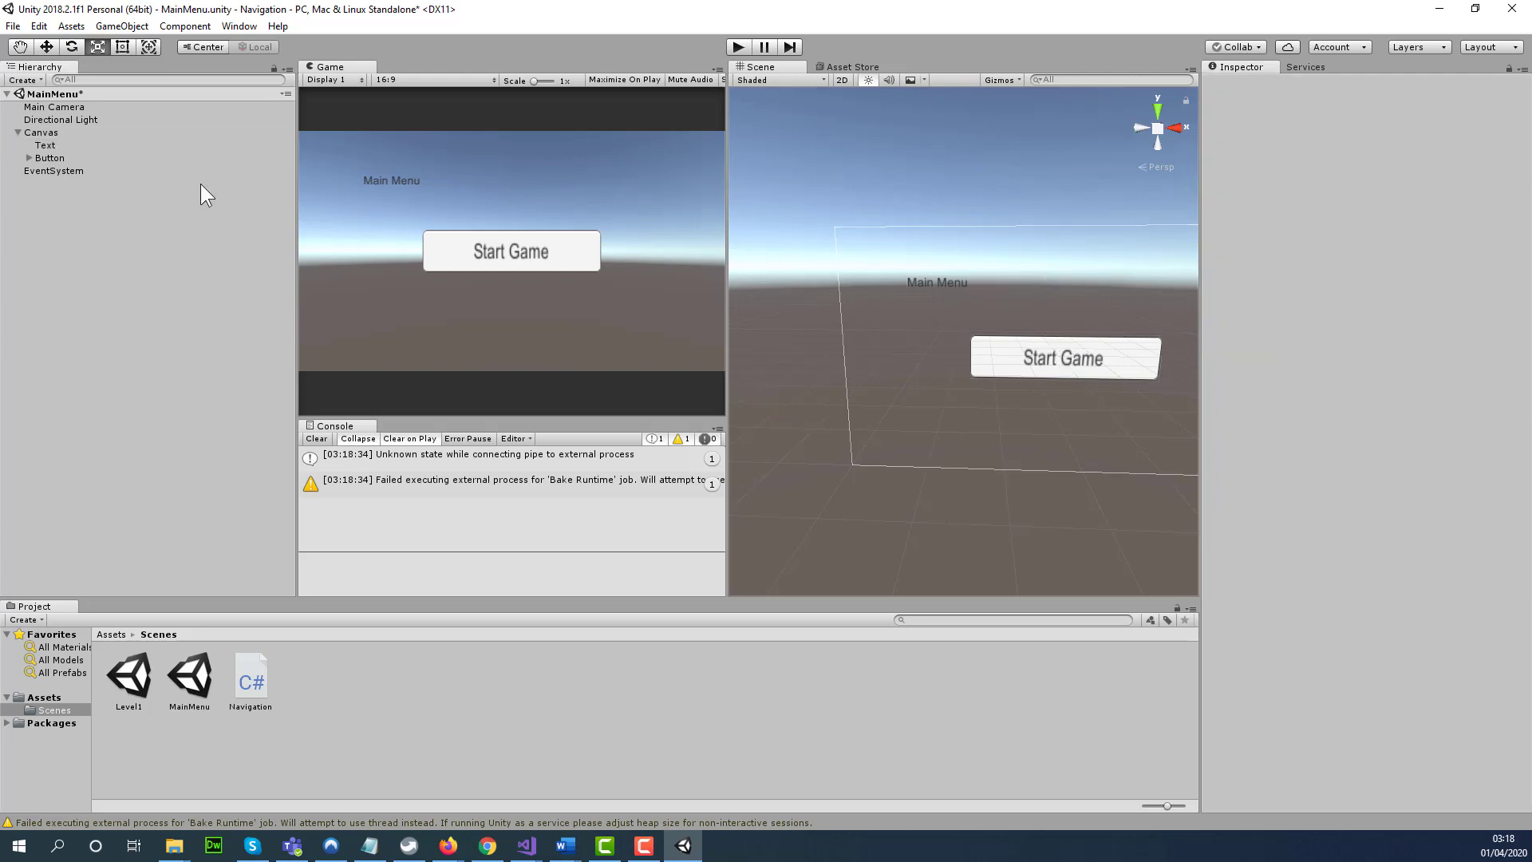
# Step: Play the MainMenu scene and test the Start Game button and Level 1's Main Menu button
pyautogui.click(737, 48)
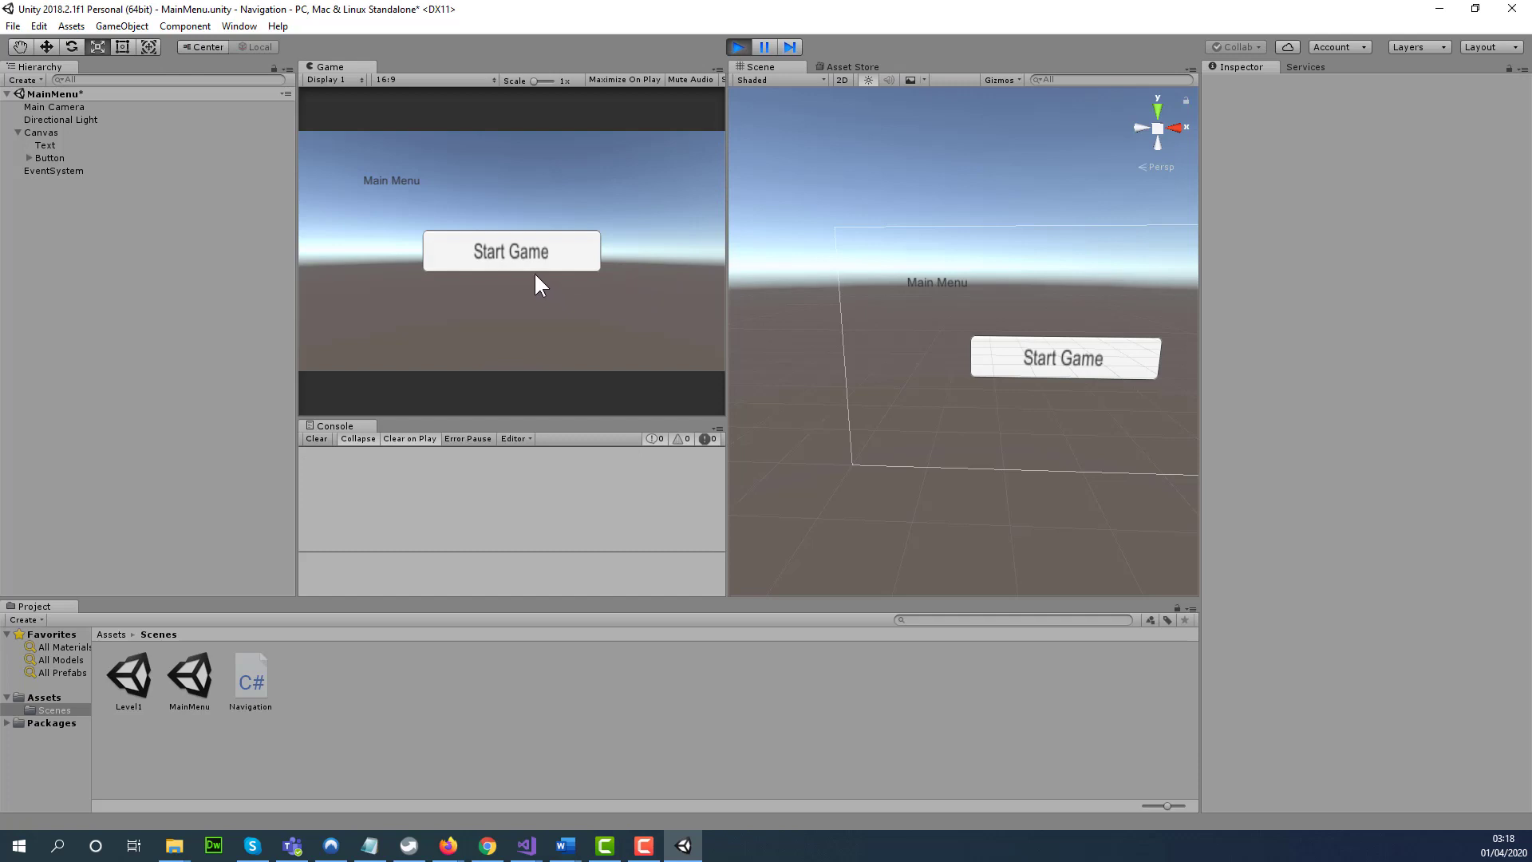
pyautogui.click(504, 249)
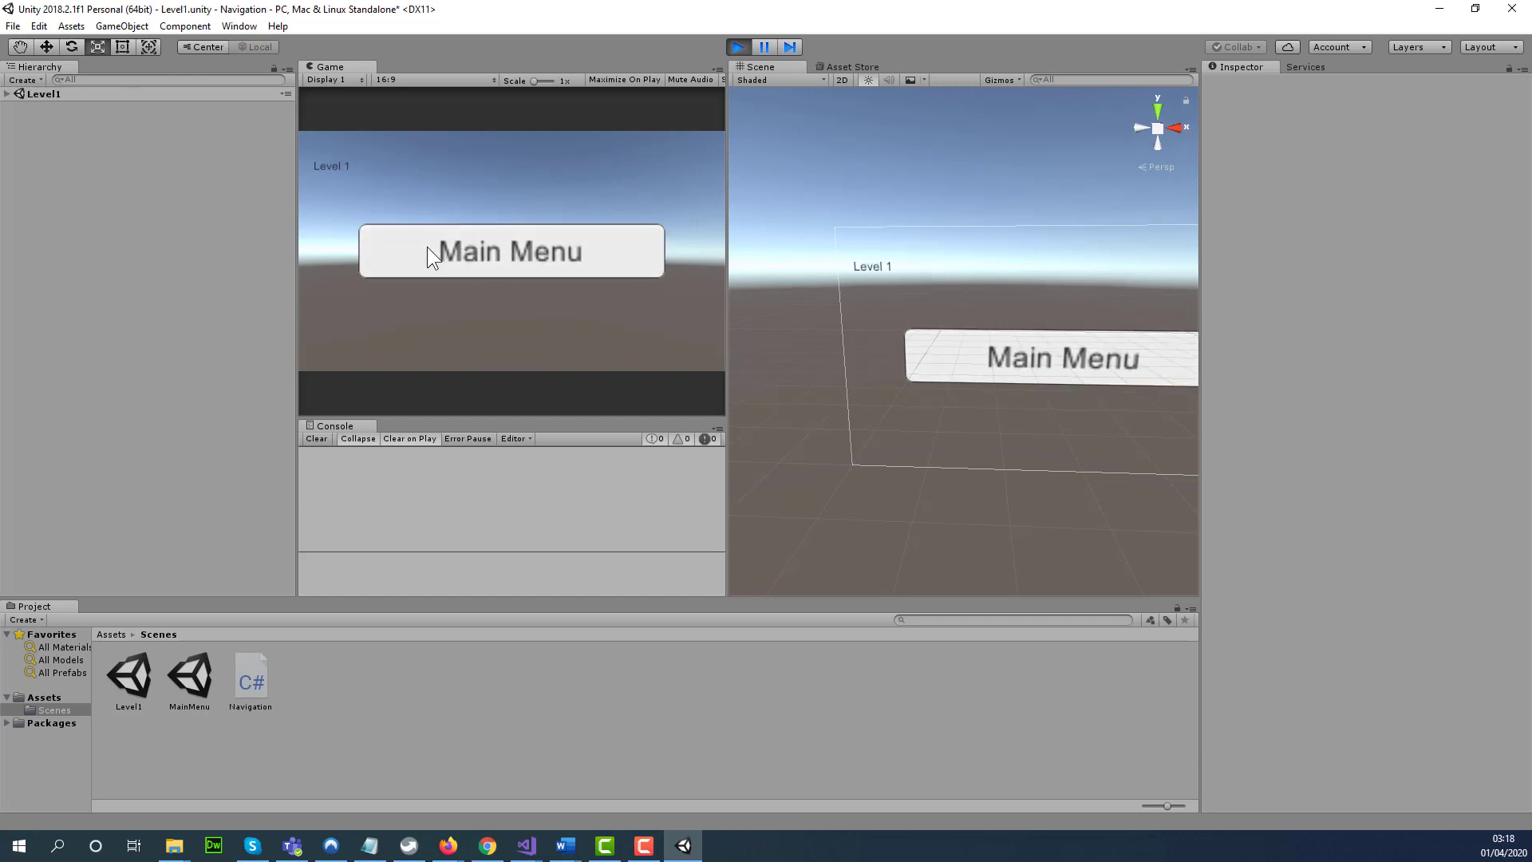
pyautogui.click(533, 252)
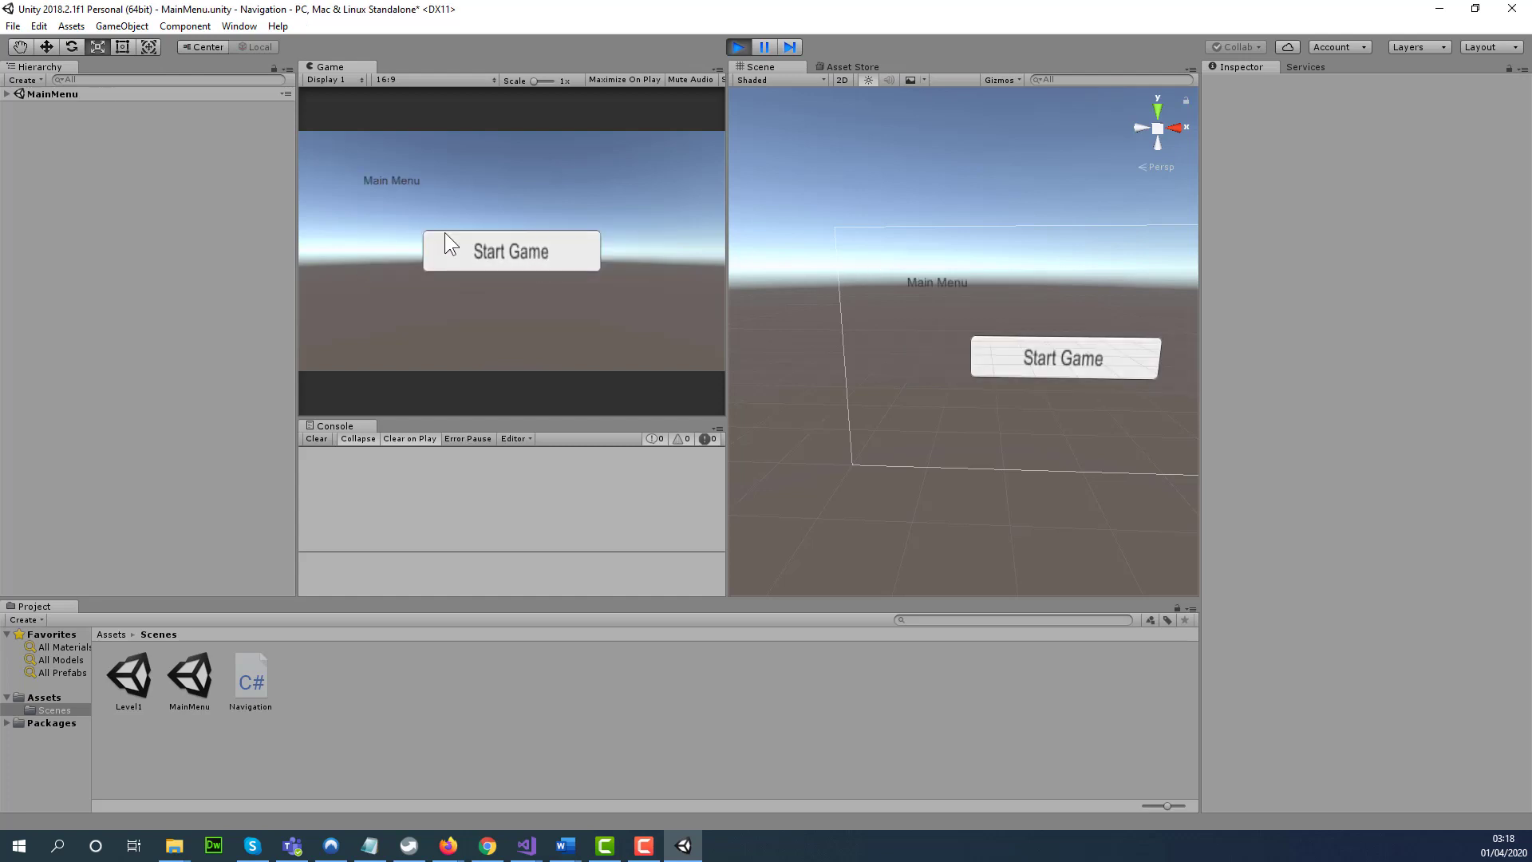